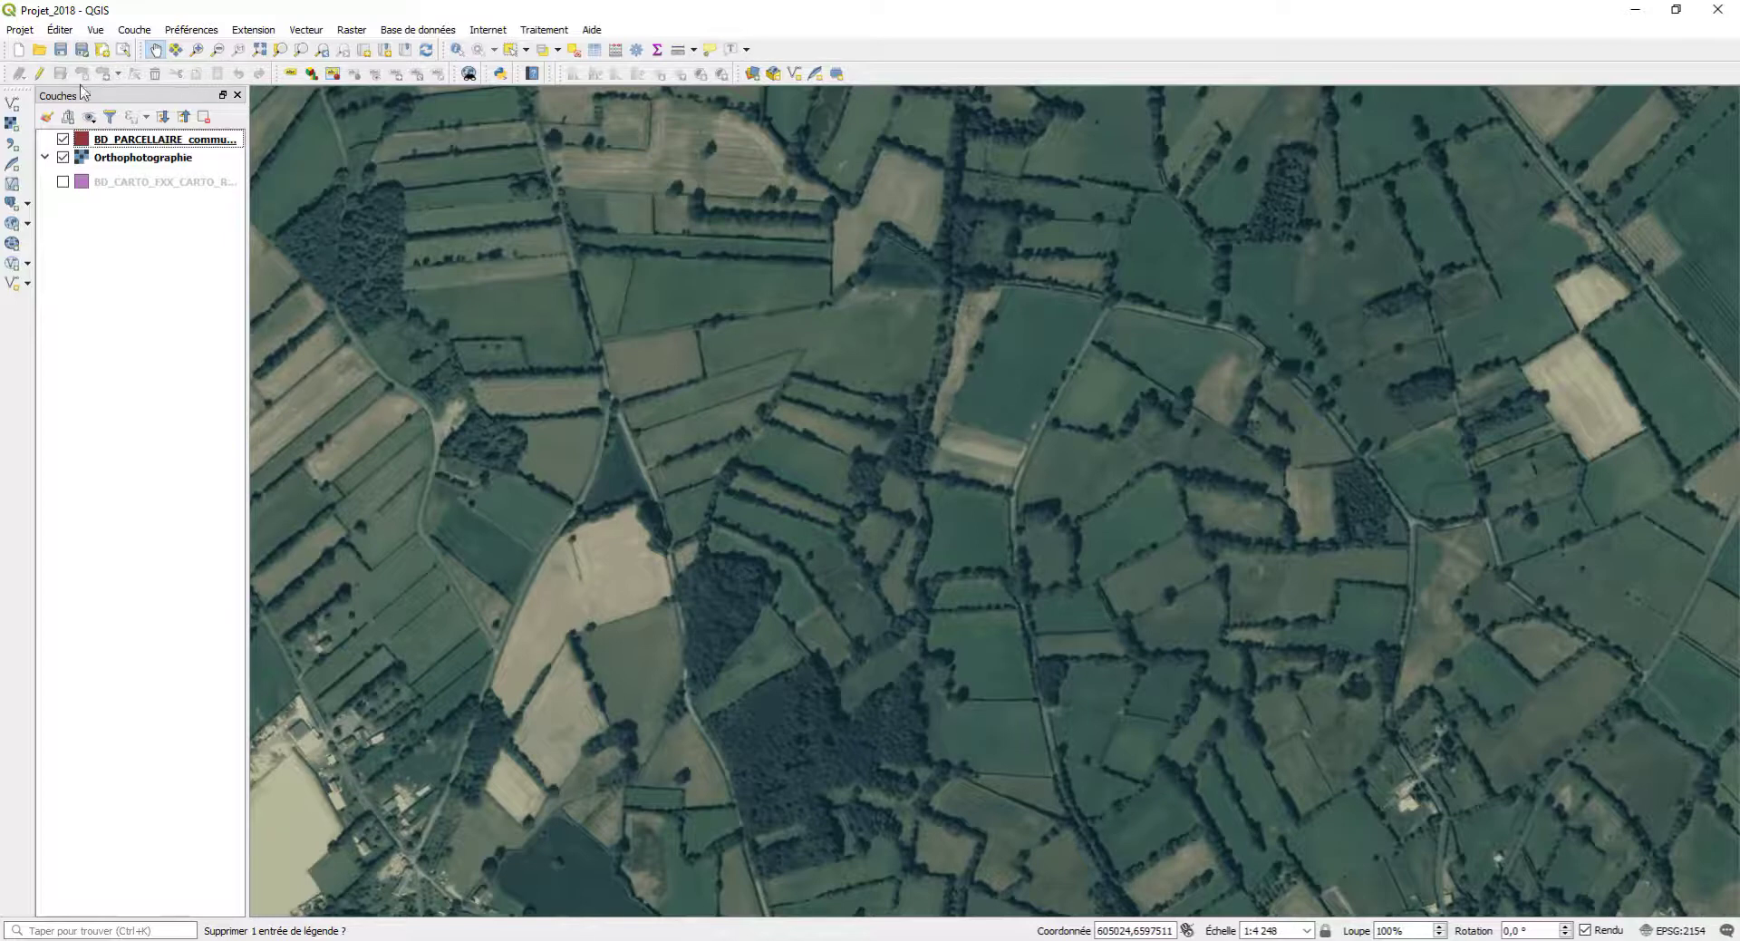
# Step: Start a new shapefile layer with Polygone geometry and set its file to Parcelle in the Fichier de base folder
pyautogui.click(12, 283)
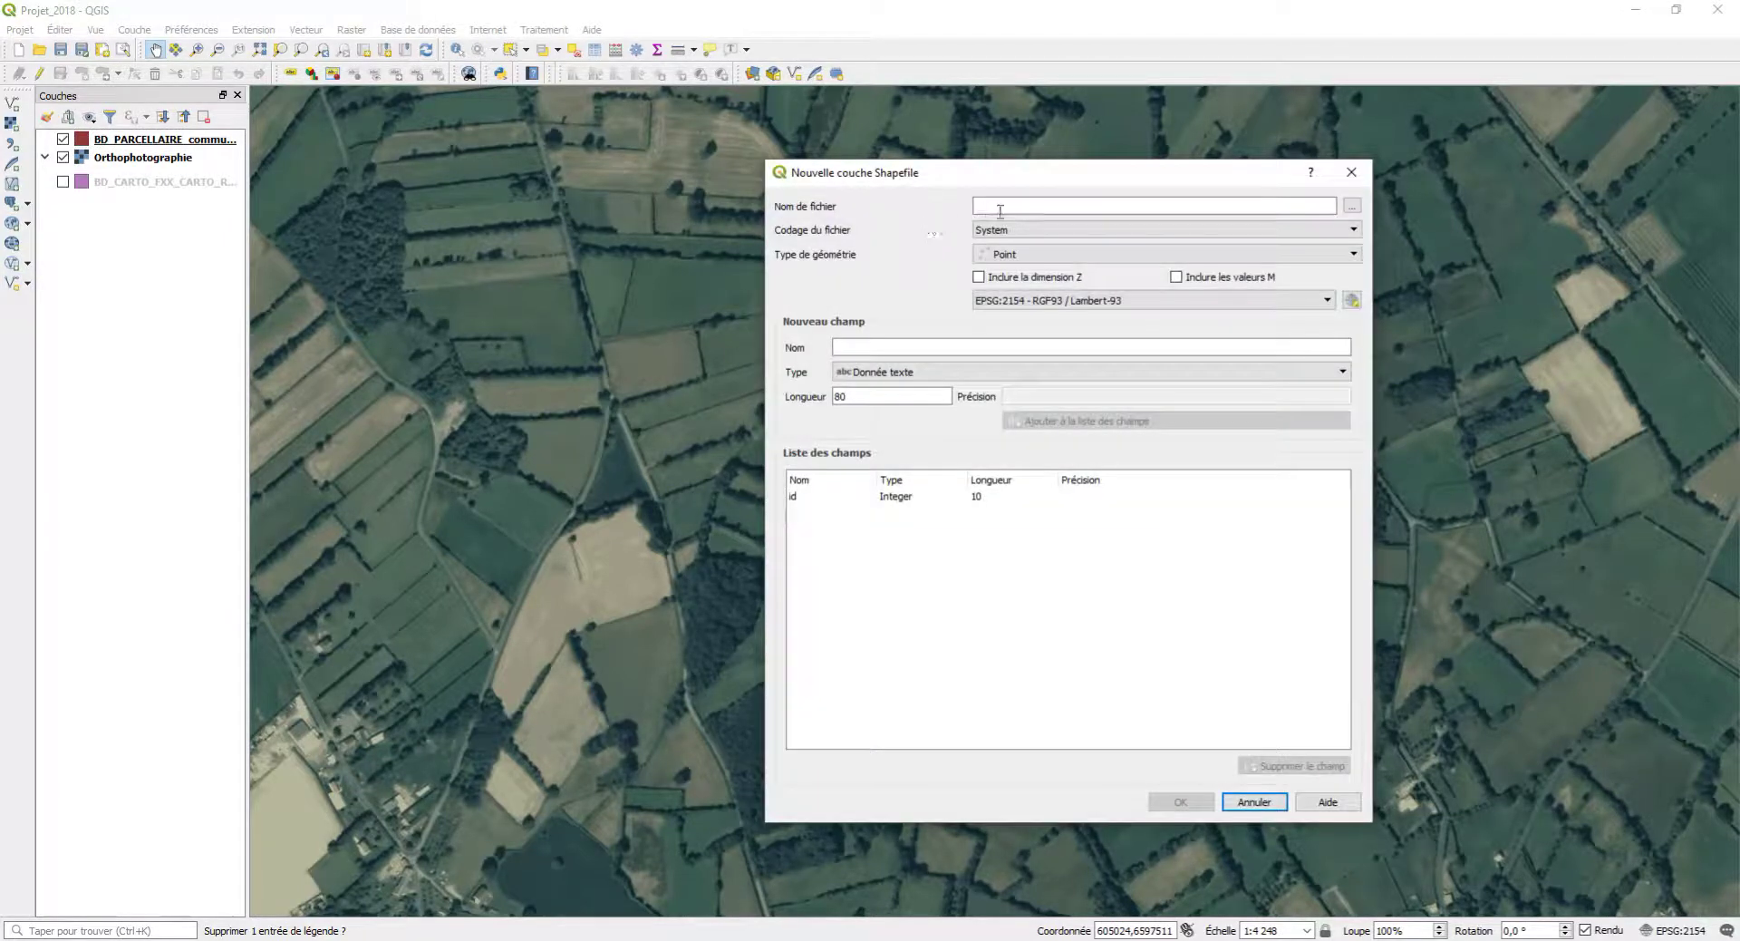
pyautogui.click(1005, 208)
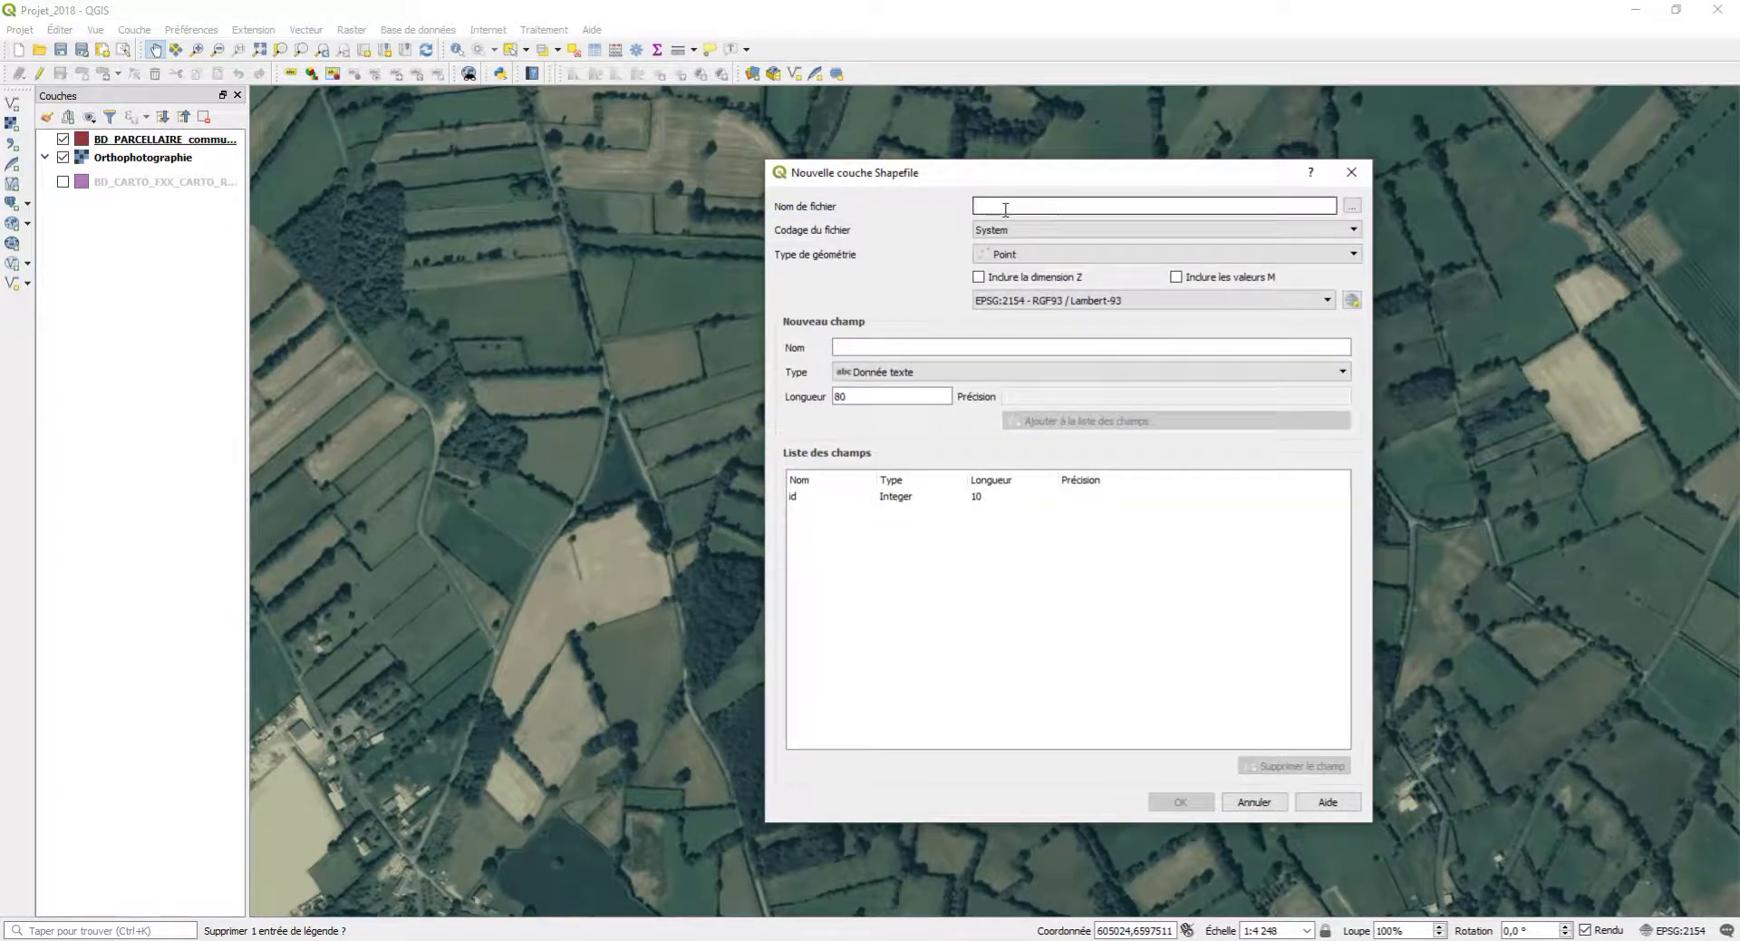
pyautogui.write('Parlelle_1')
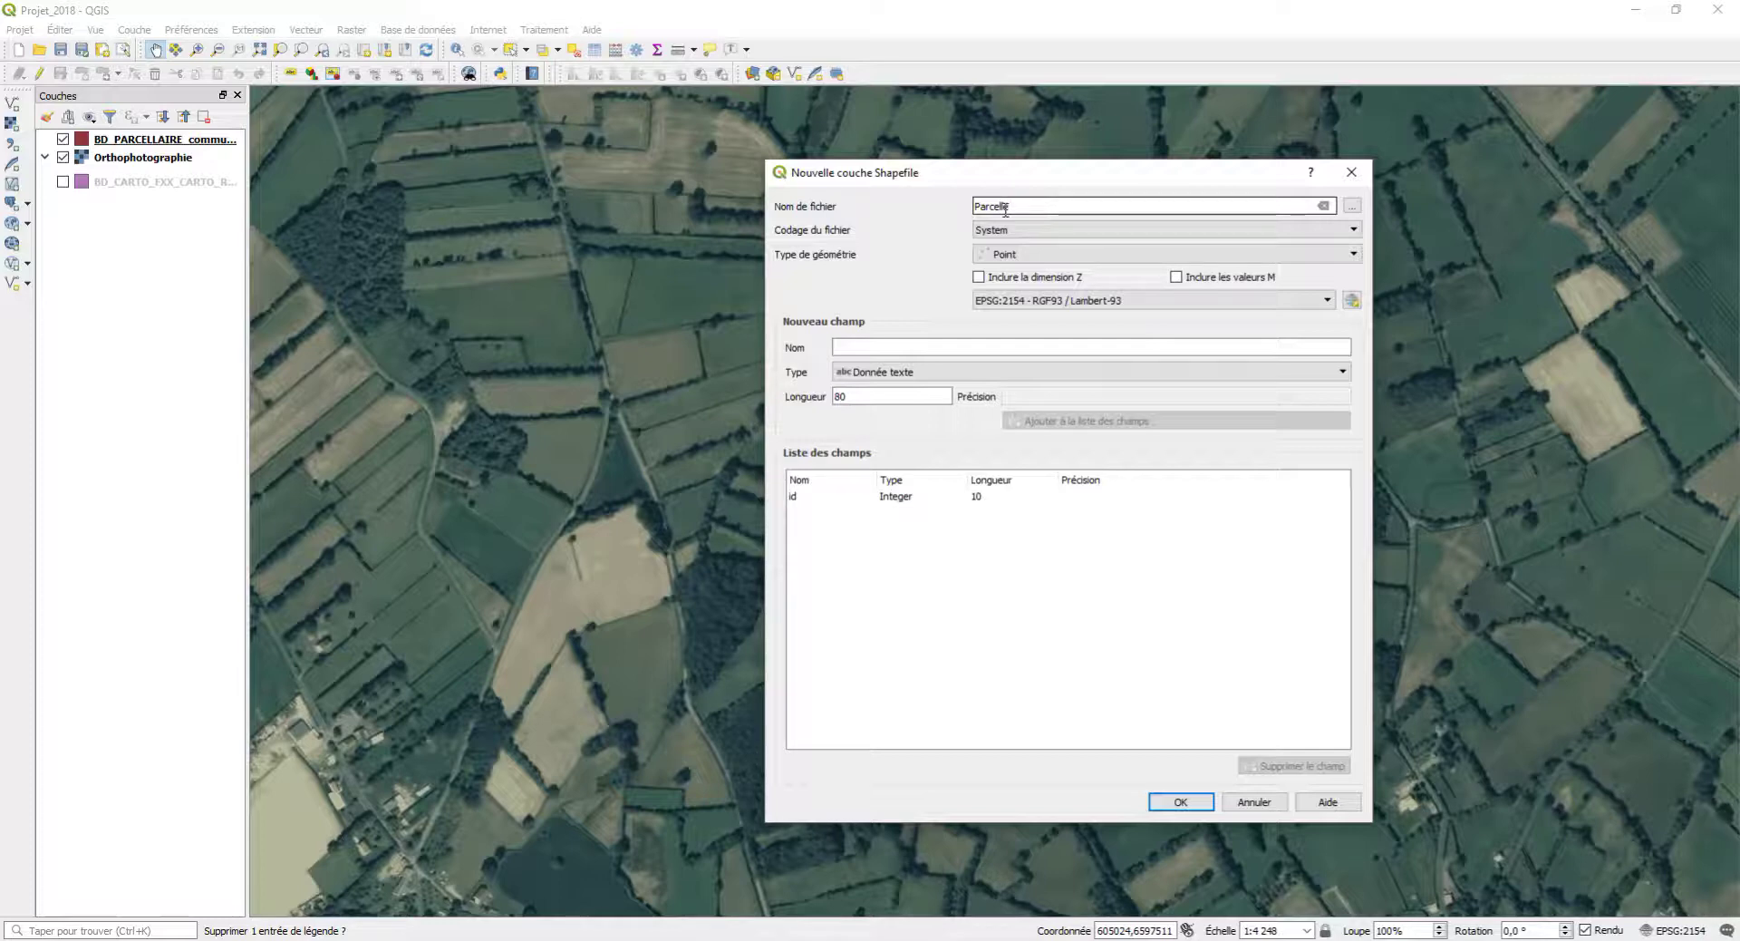
pyautogui.click(1024, 254)
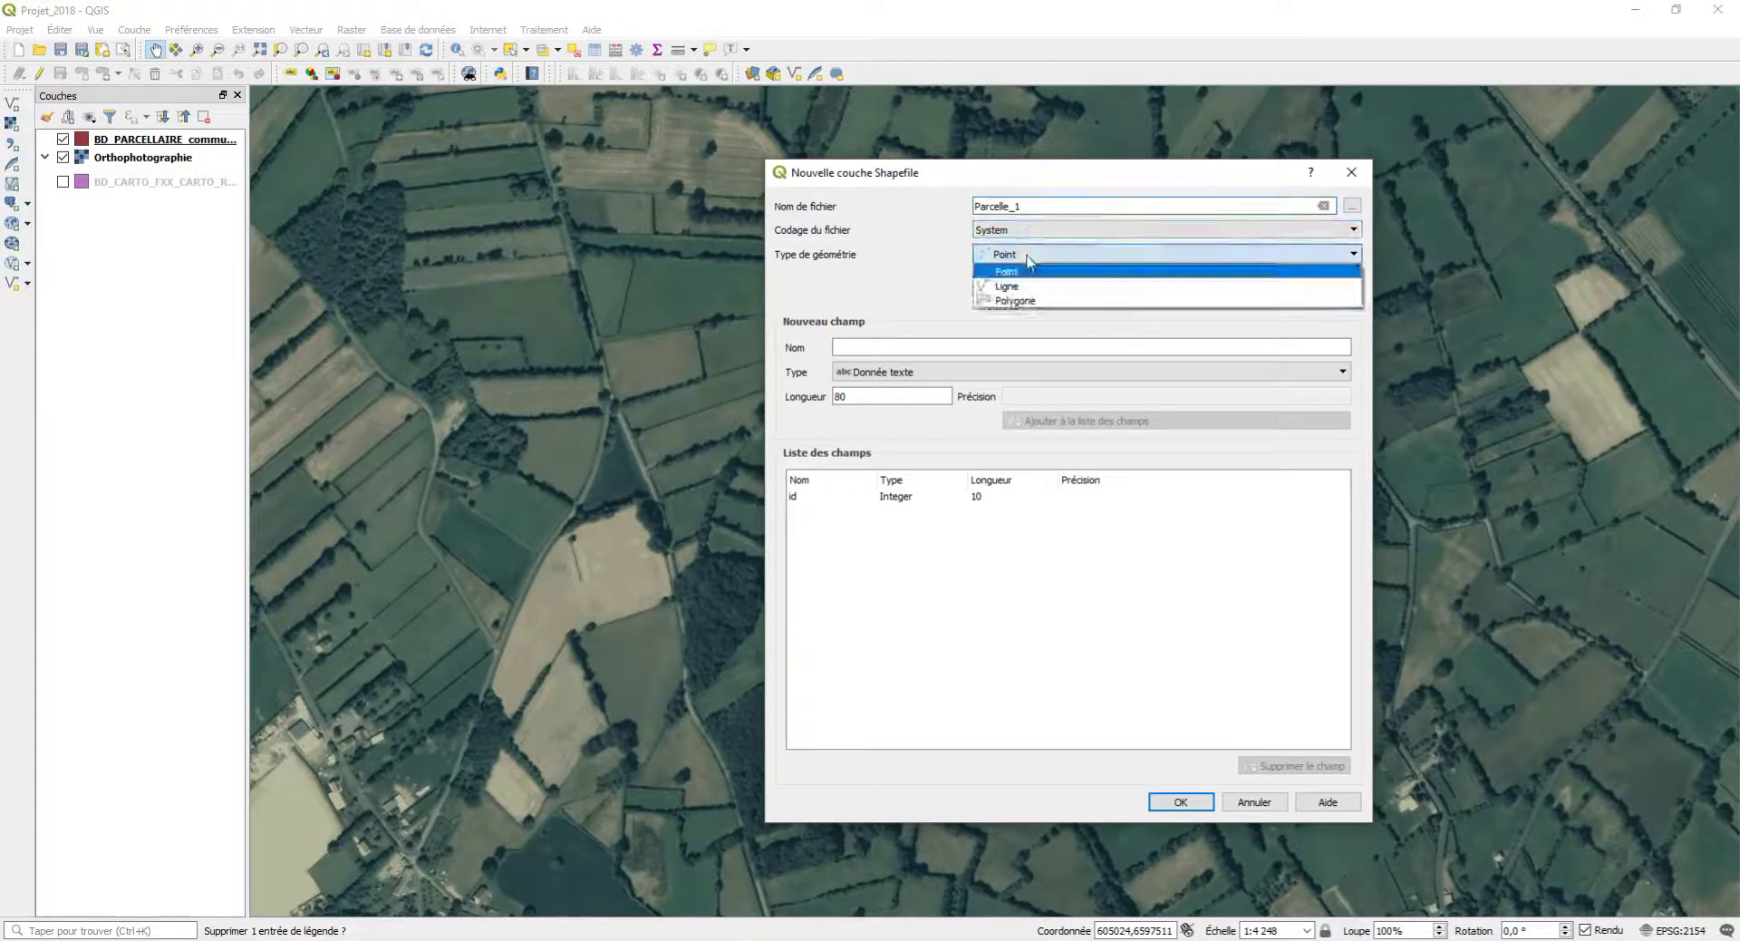
pyautogui.click(1033, 291)
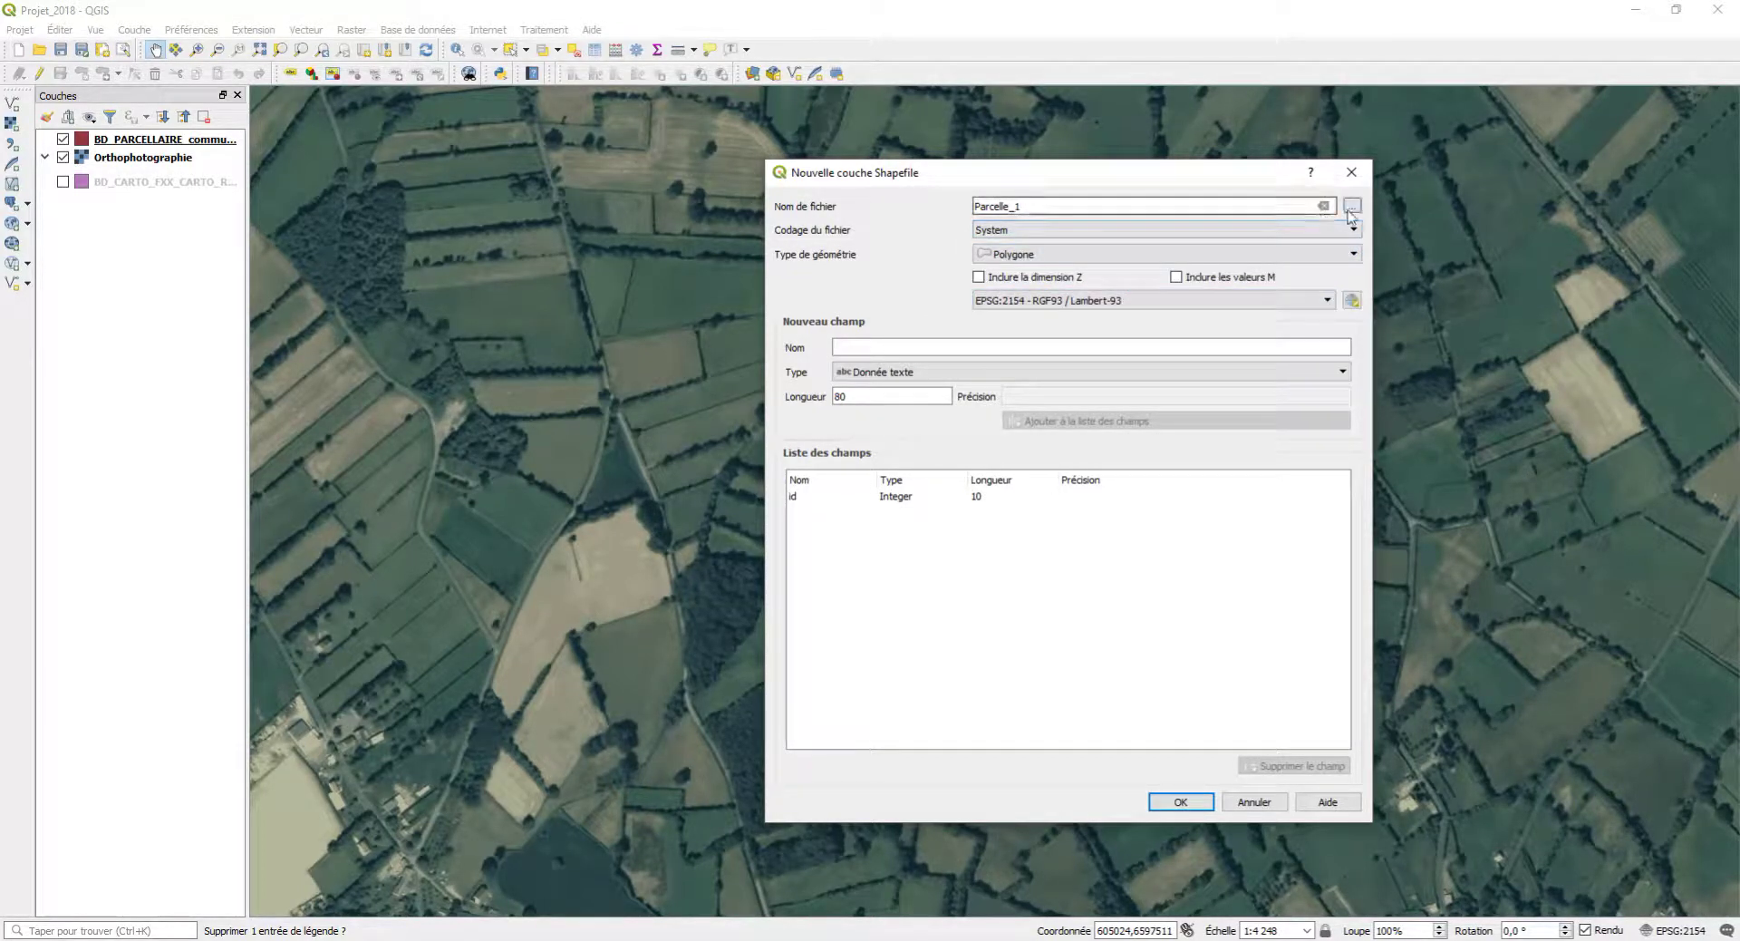
pyautogui.click(1351, 205)
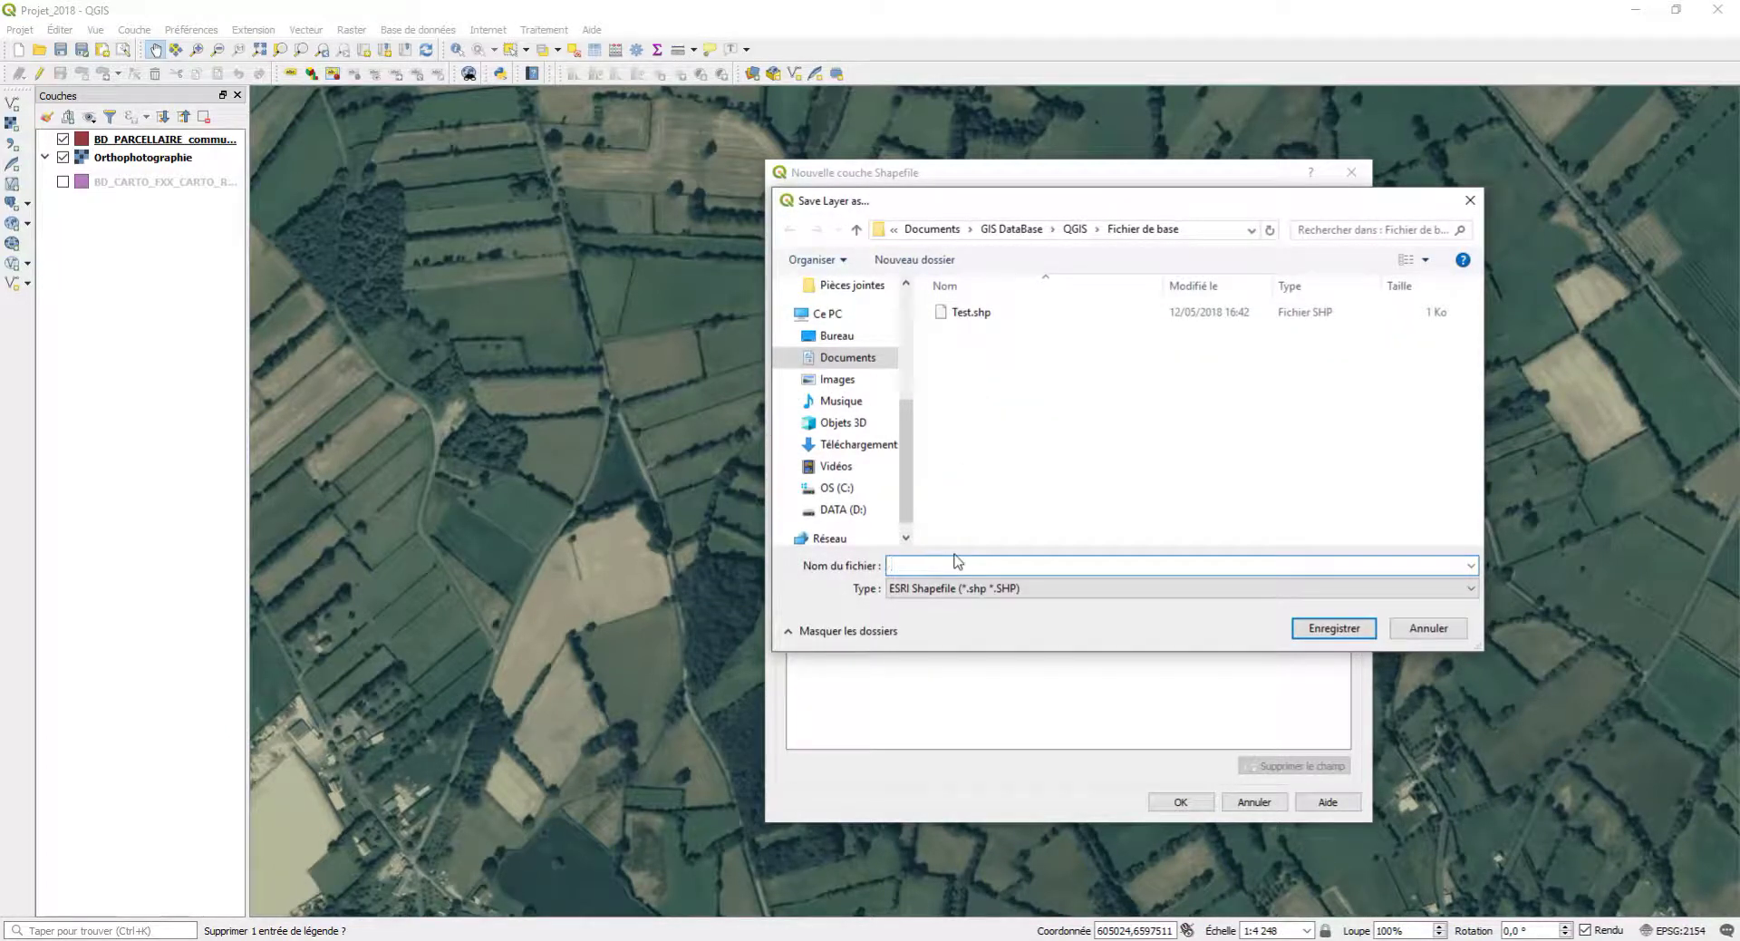
pyautogui.write('Parcelle')
pyautogui.click(1311, 631)
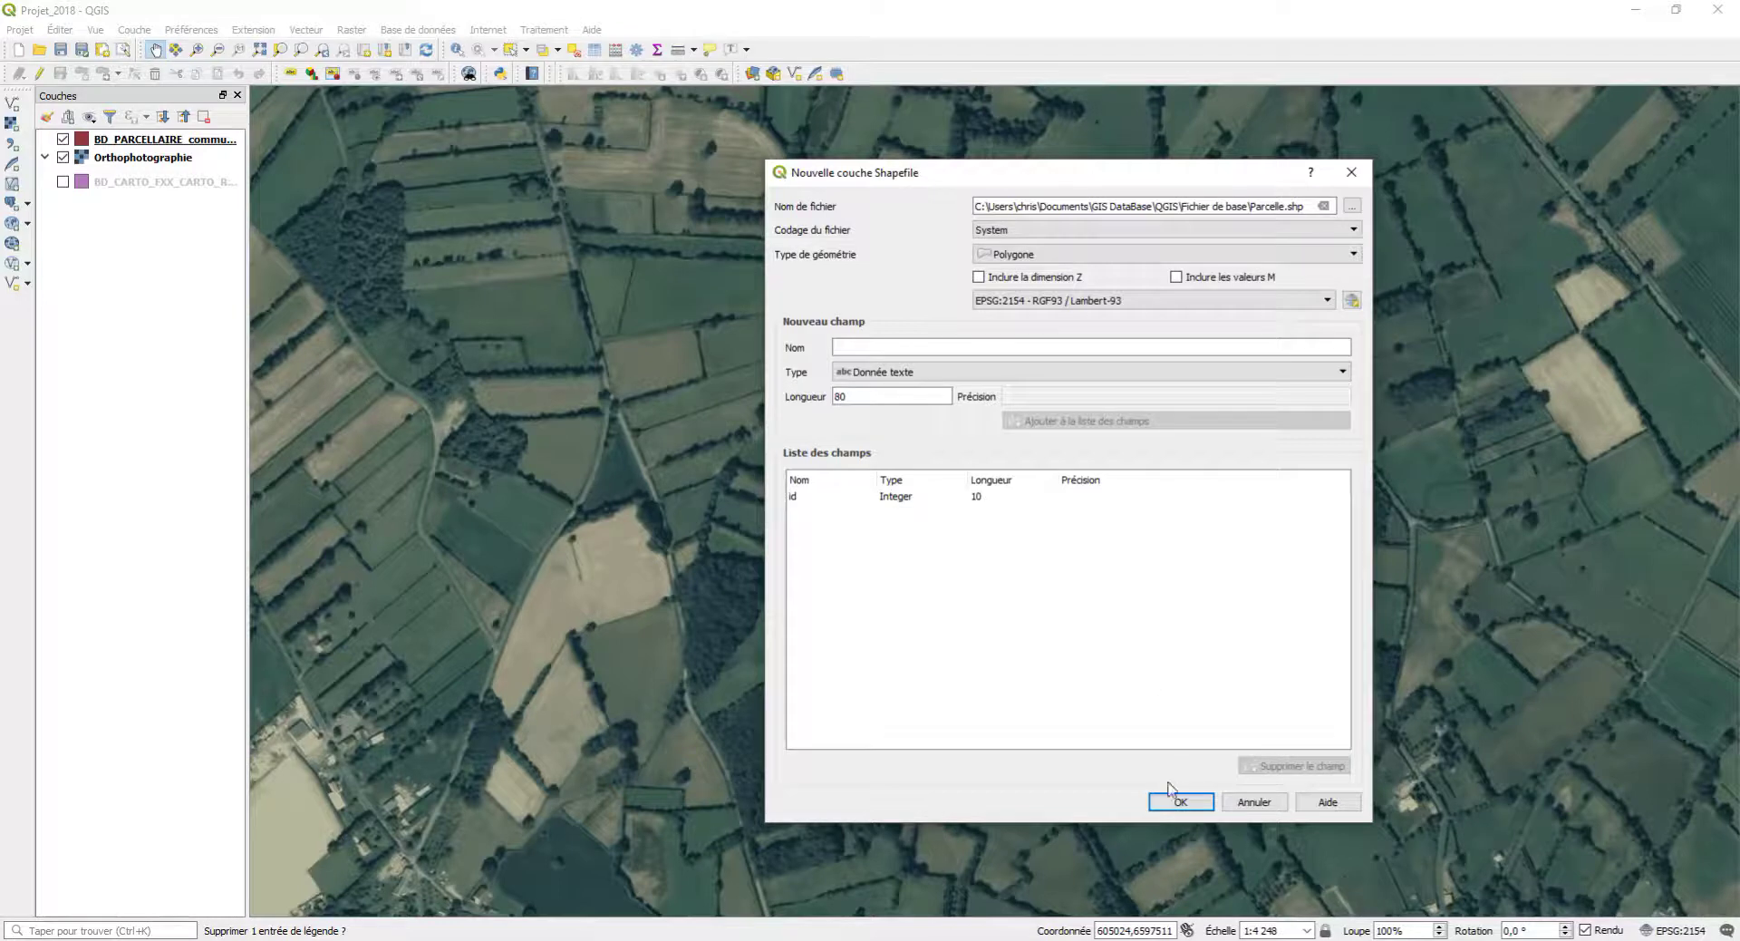
# Step: Add a decimal number field named Superficie with length 20 and precision 2, and create the layer
pyautogui.click(972, 347)
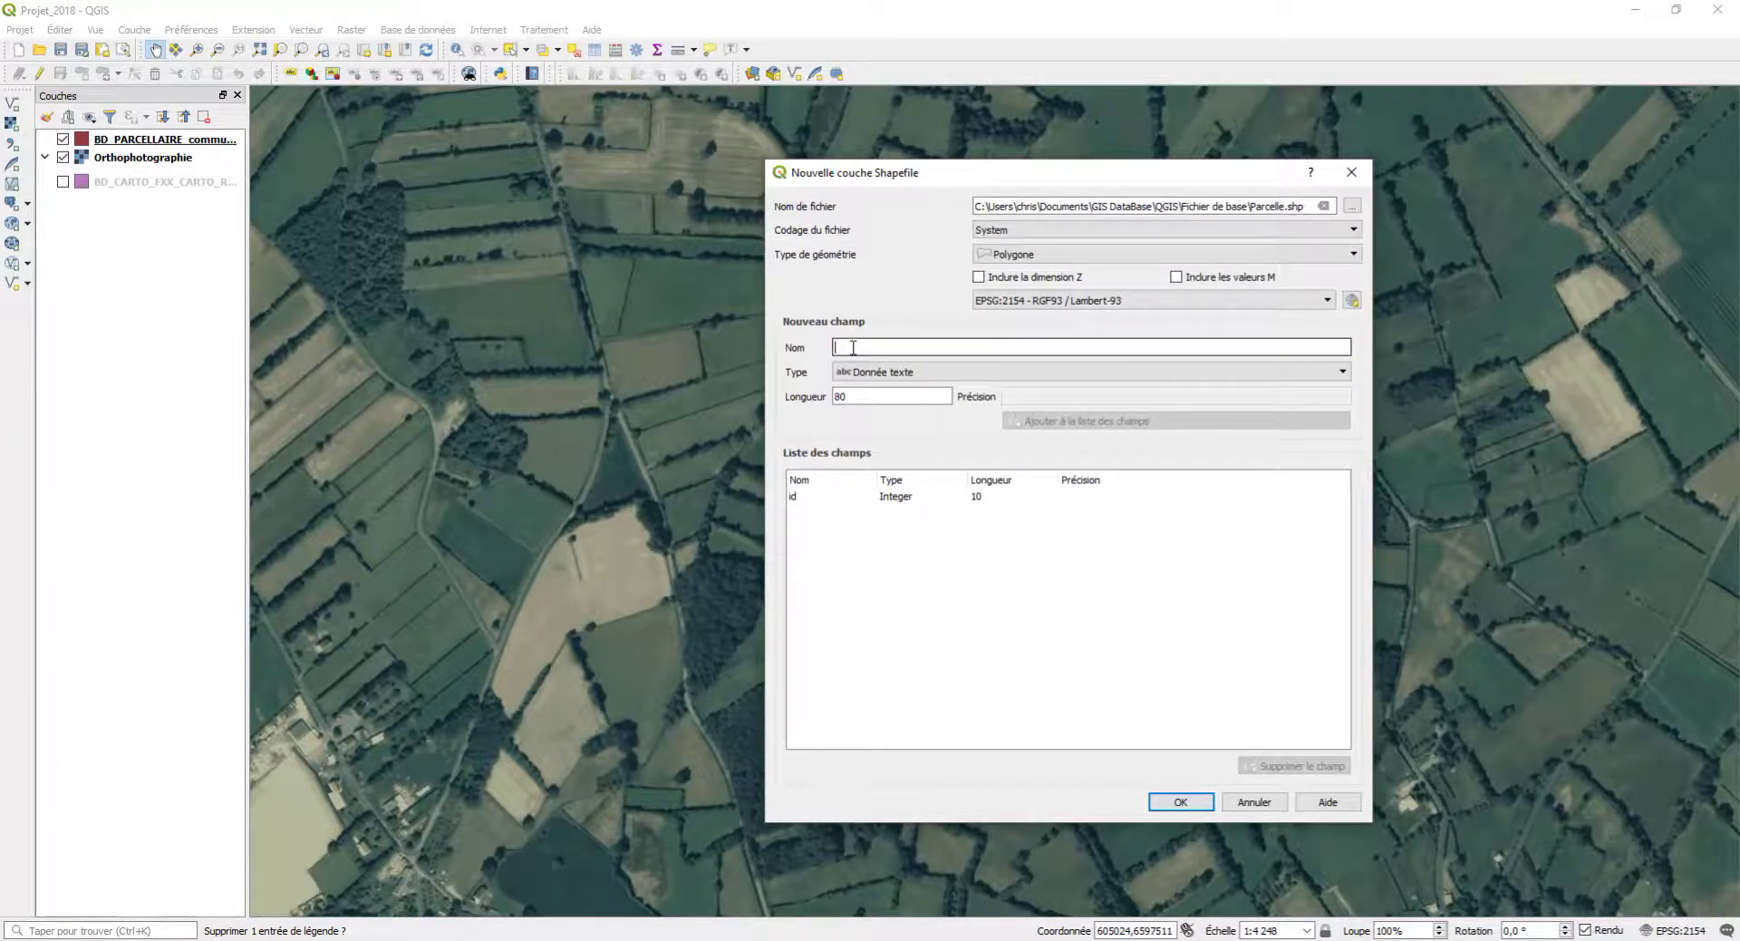
pyautogui.write('Superf')
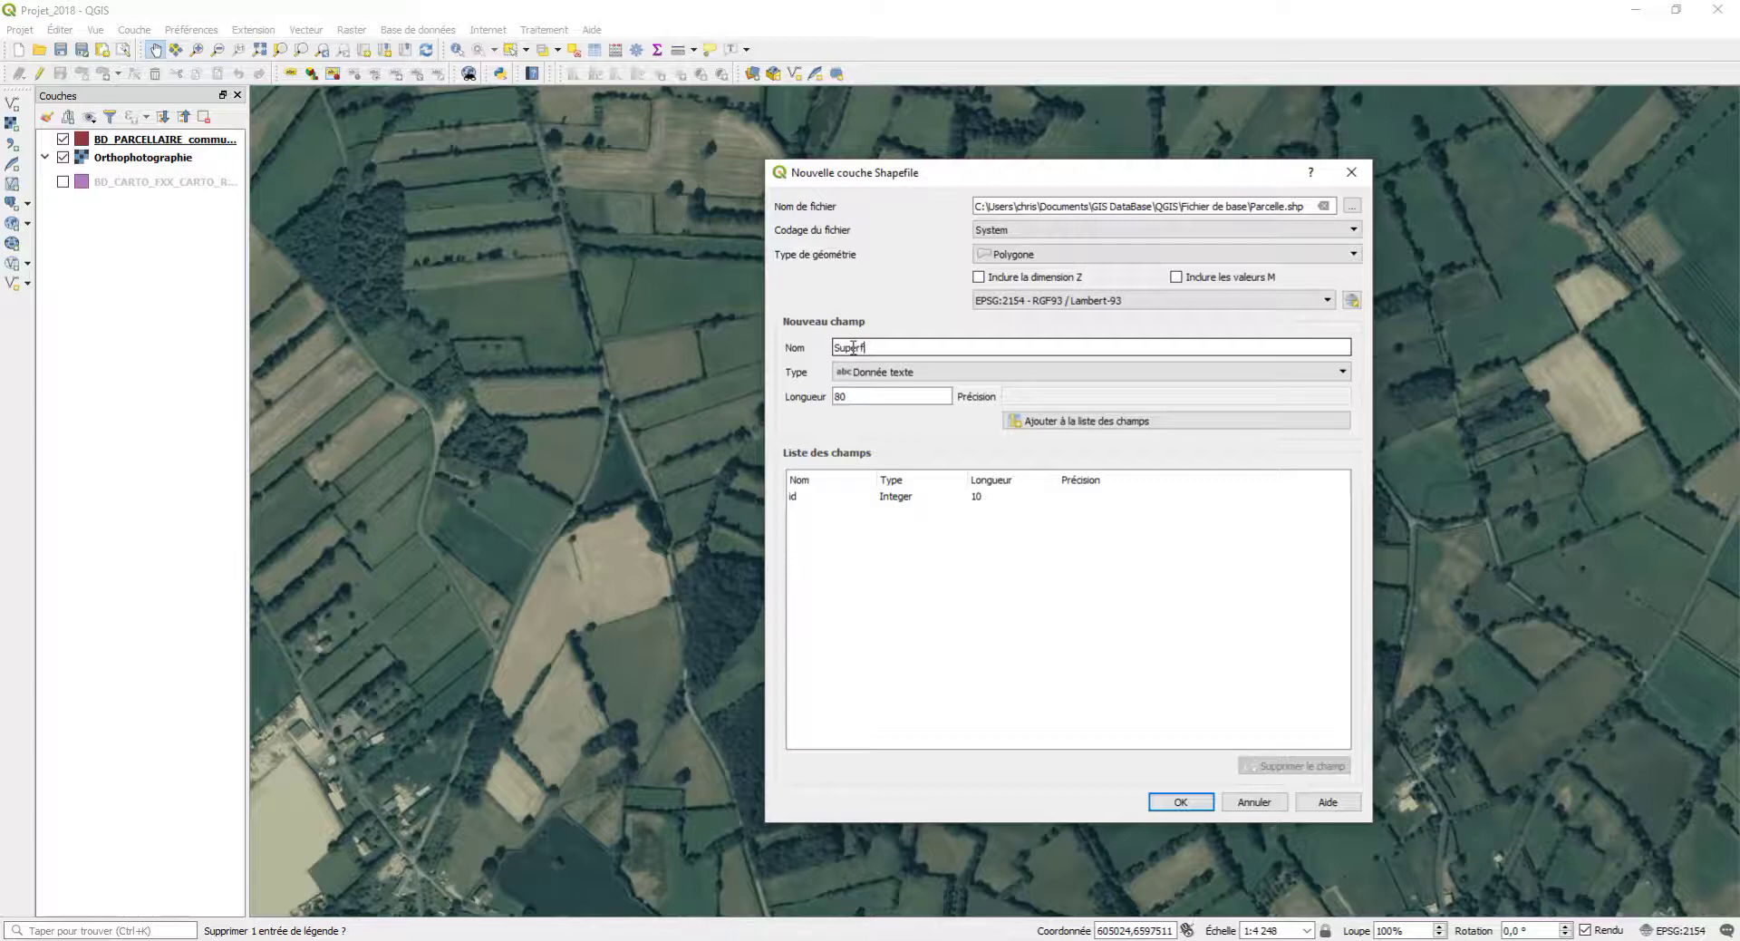
pyautogui.write('icie')
pyautogui.click(868, 371)
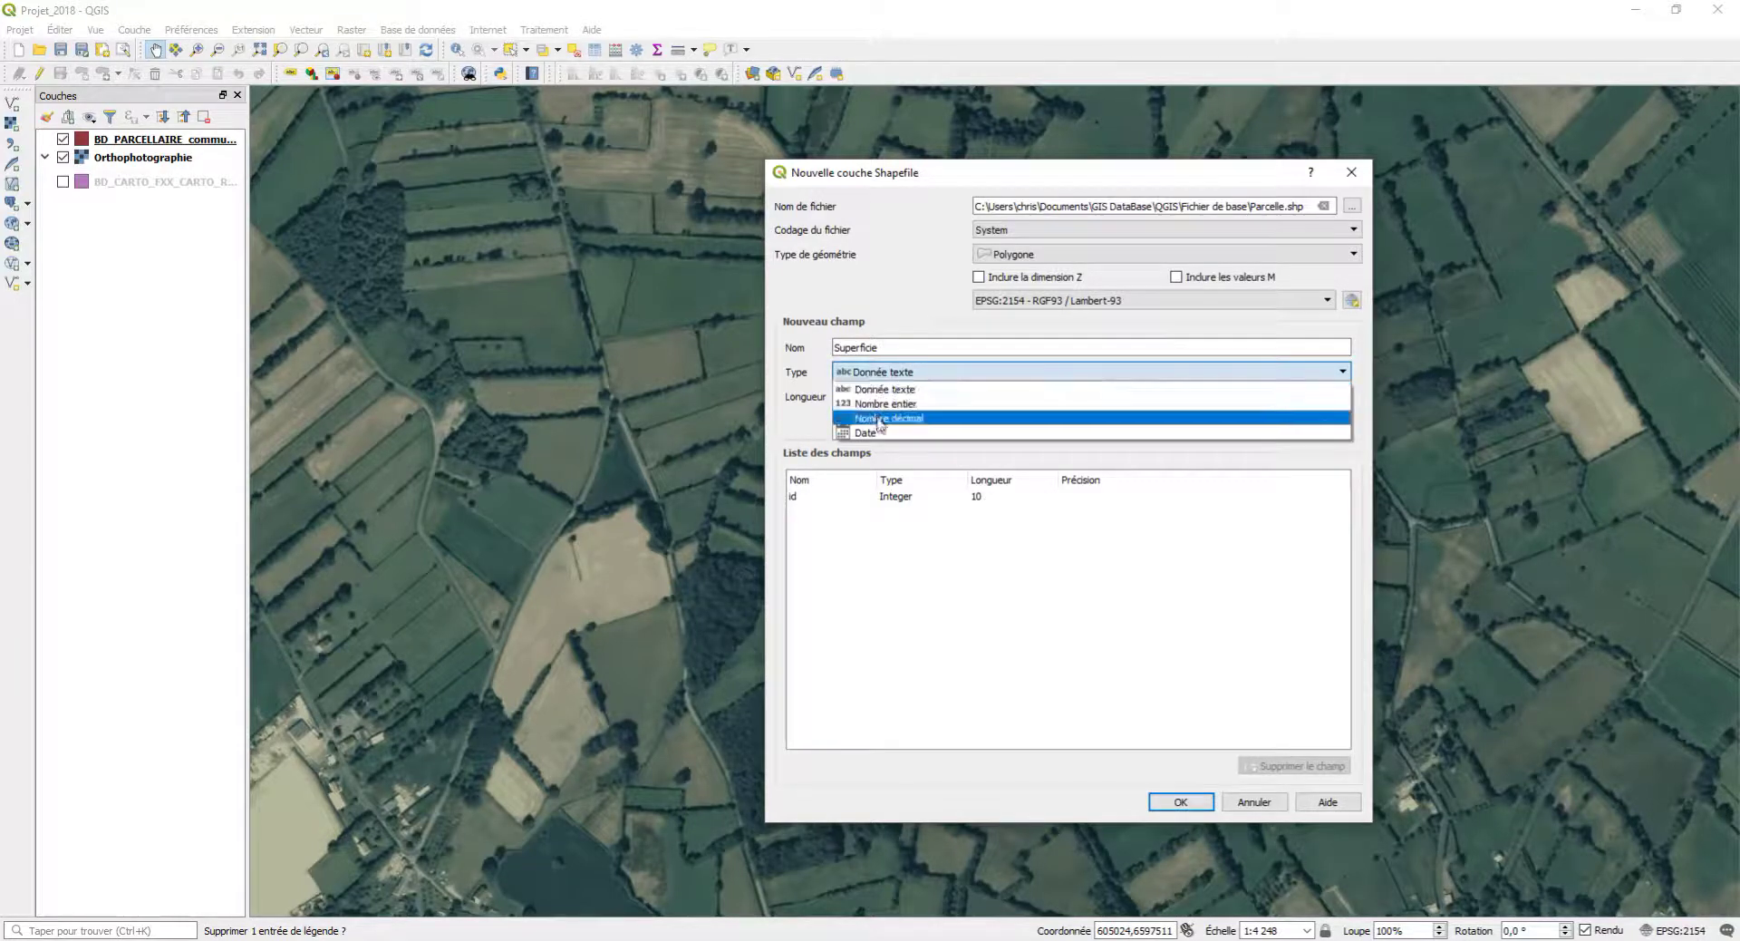
pyautogui.click(877, 418)
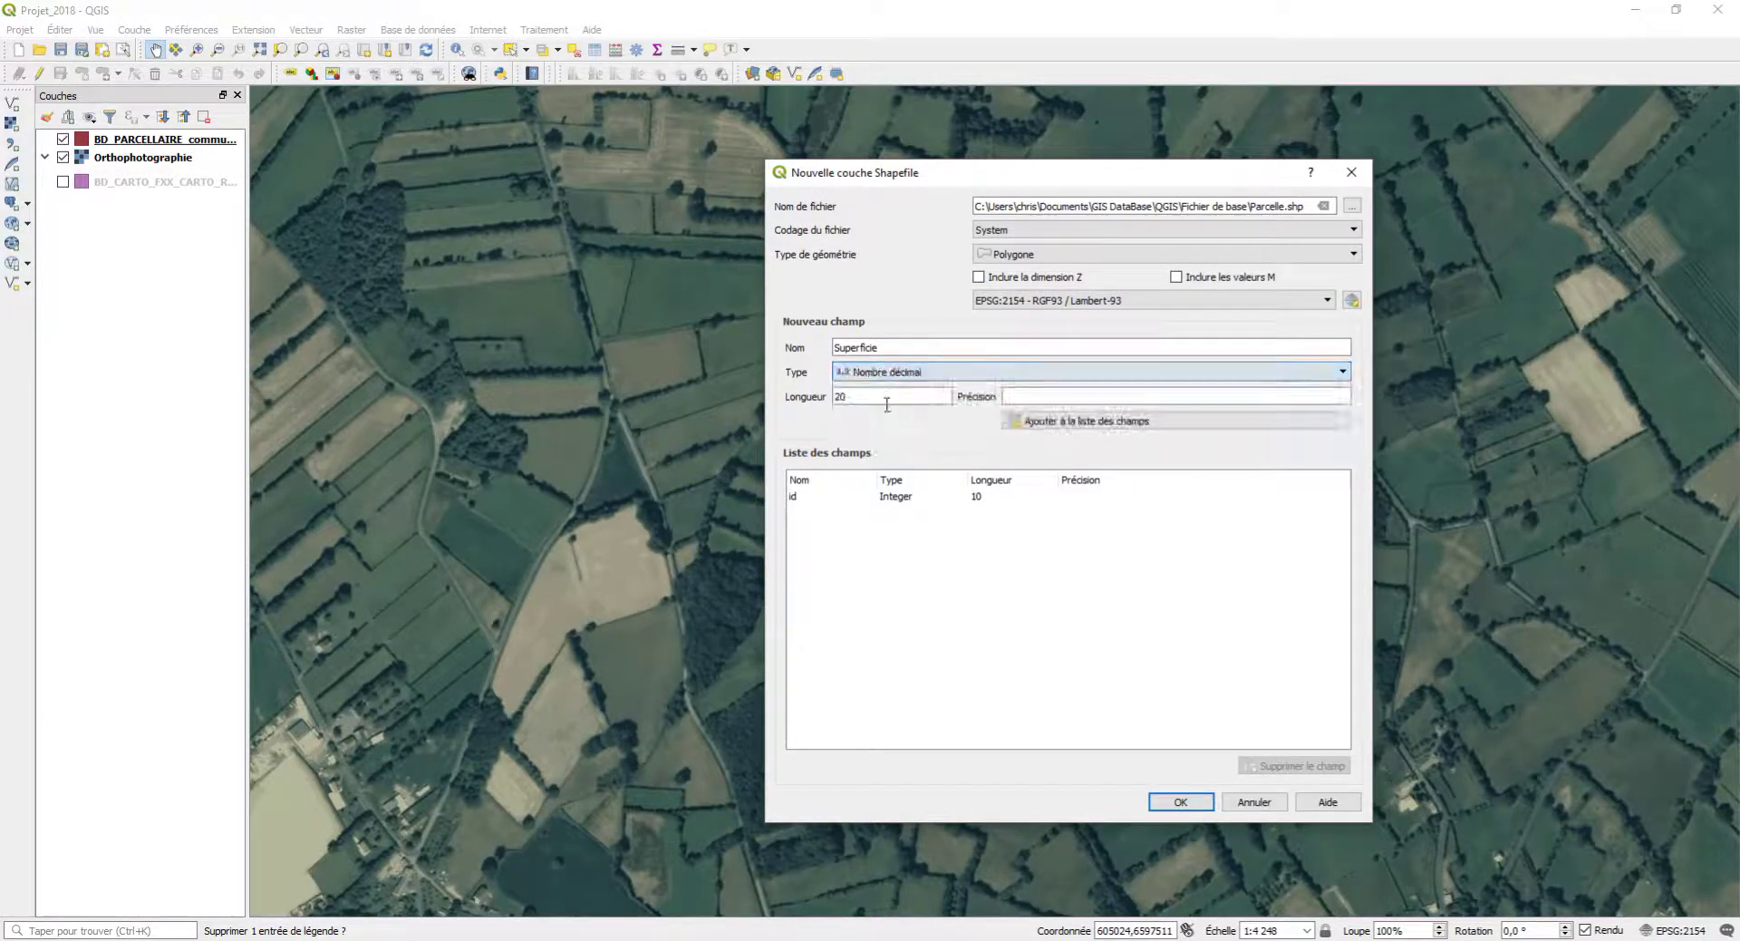
pyautogui.click(1036, 396)
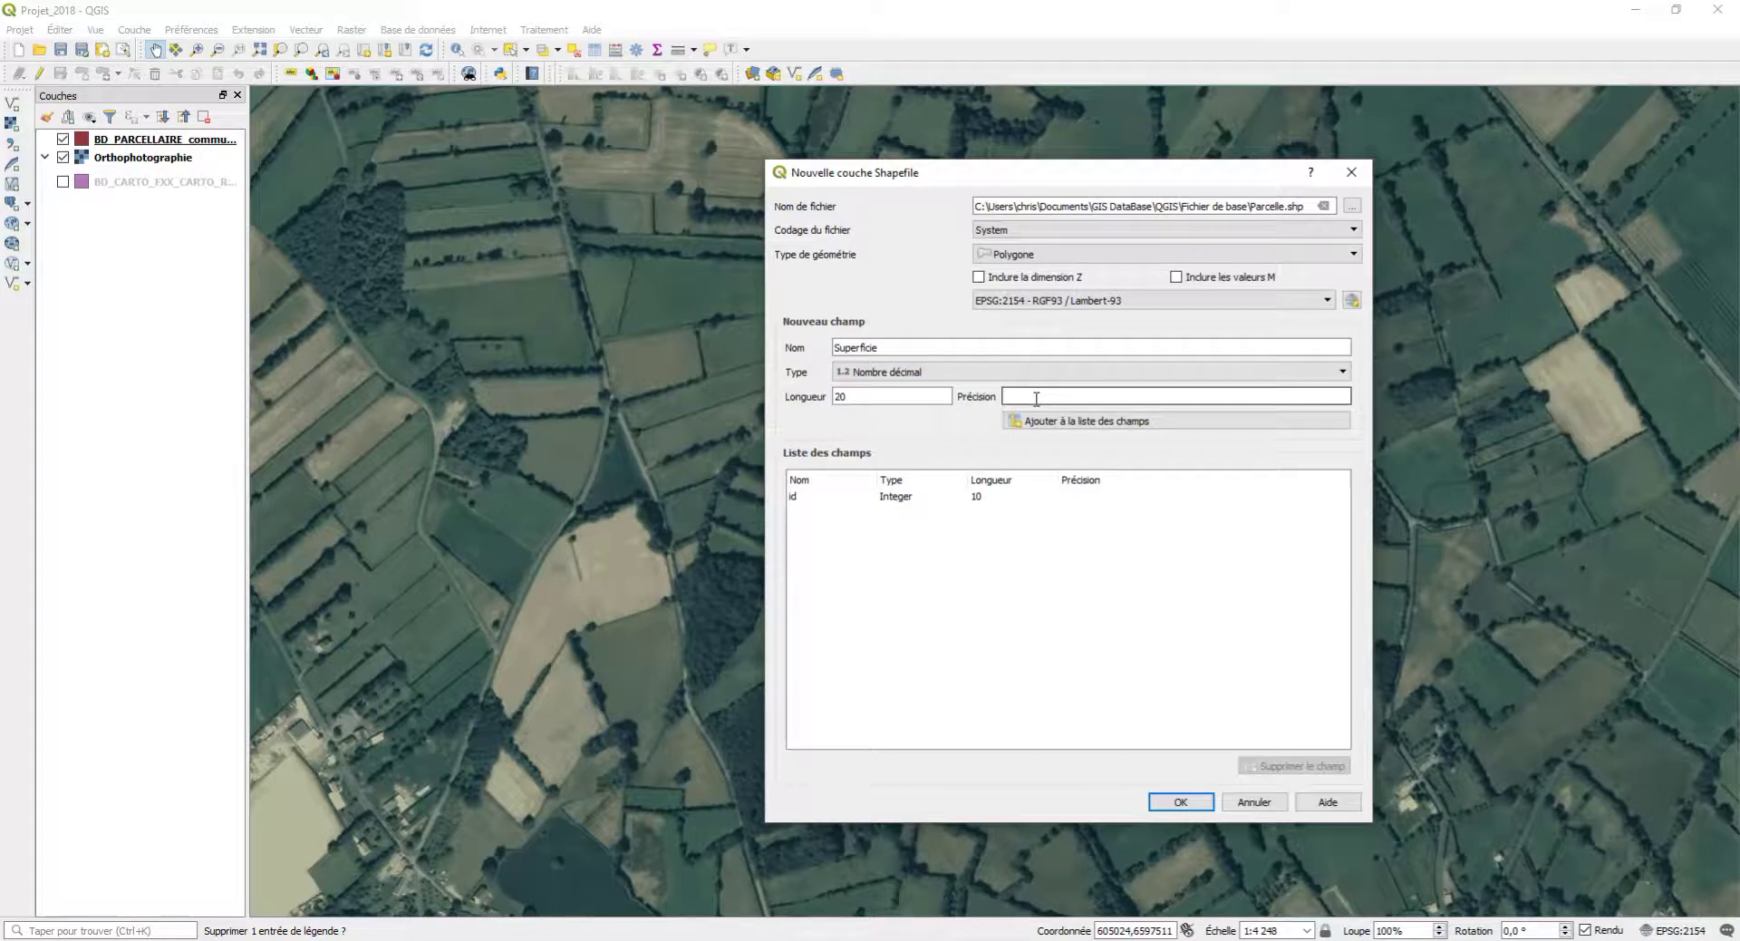
pyautogui.write('2')
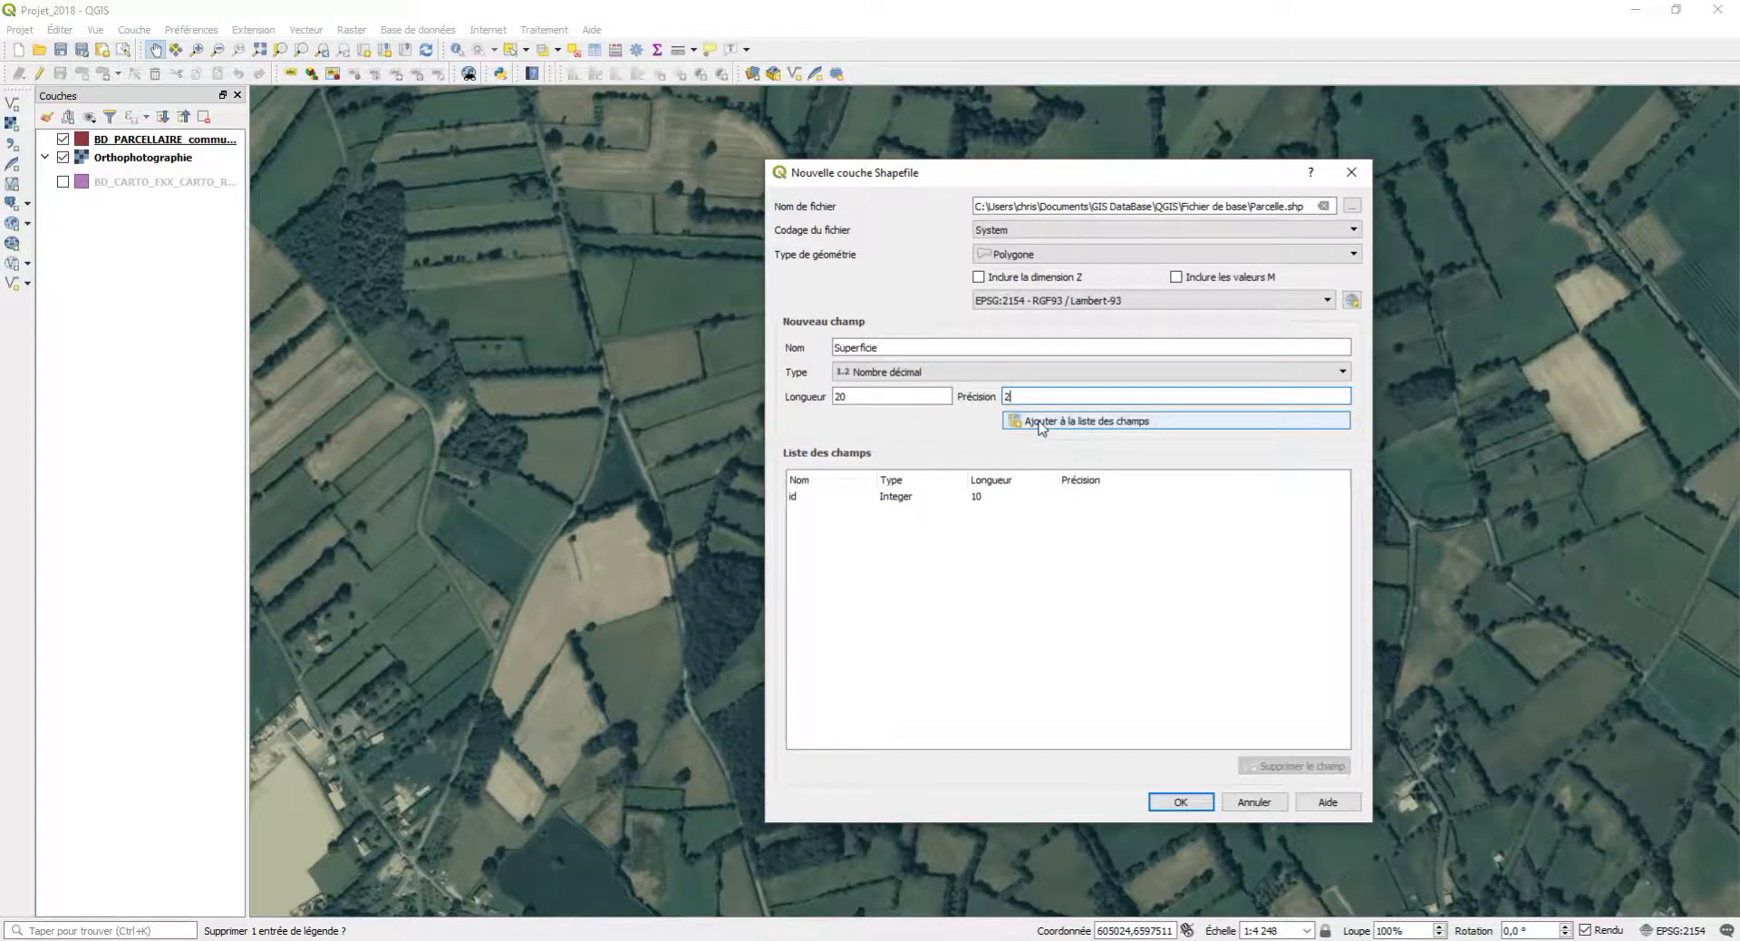
pyautogui.click(1040, 423)
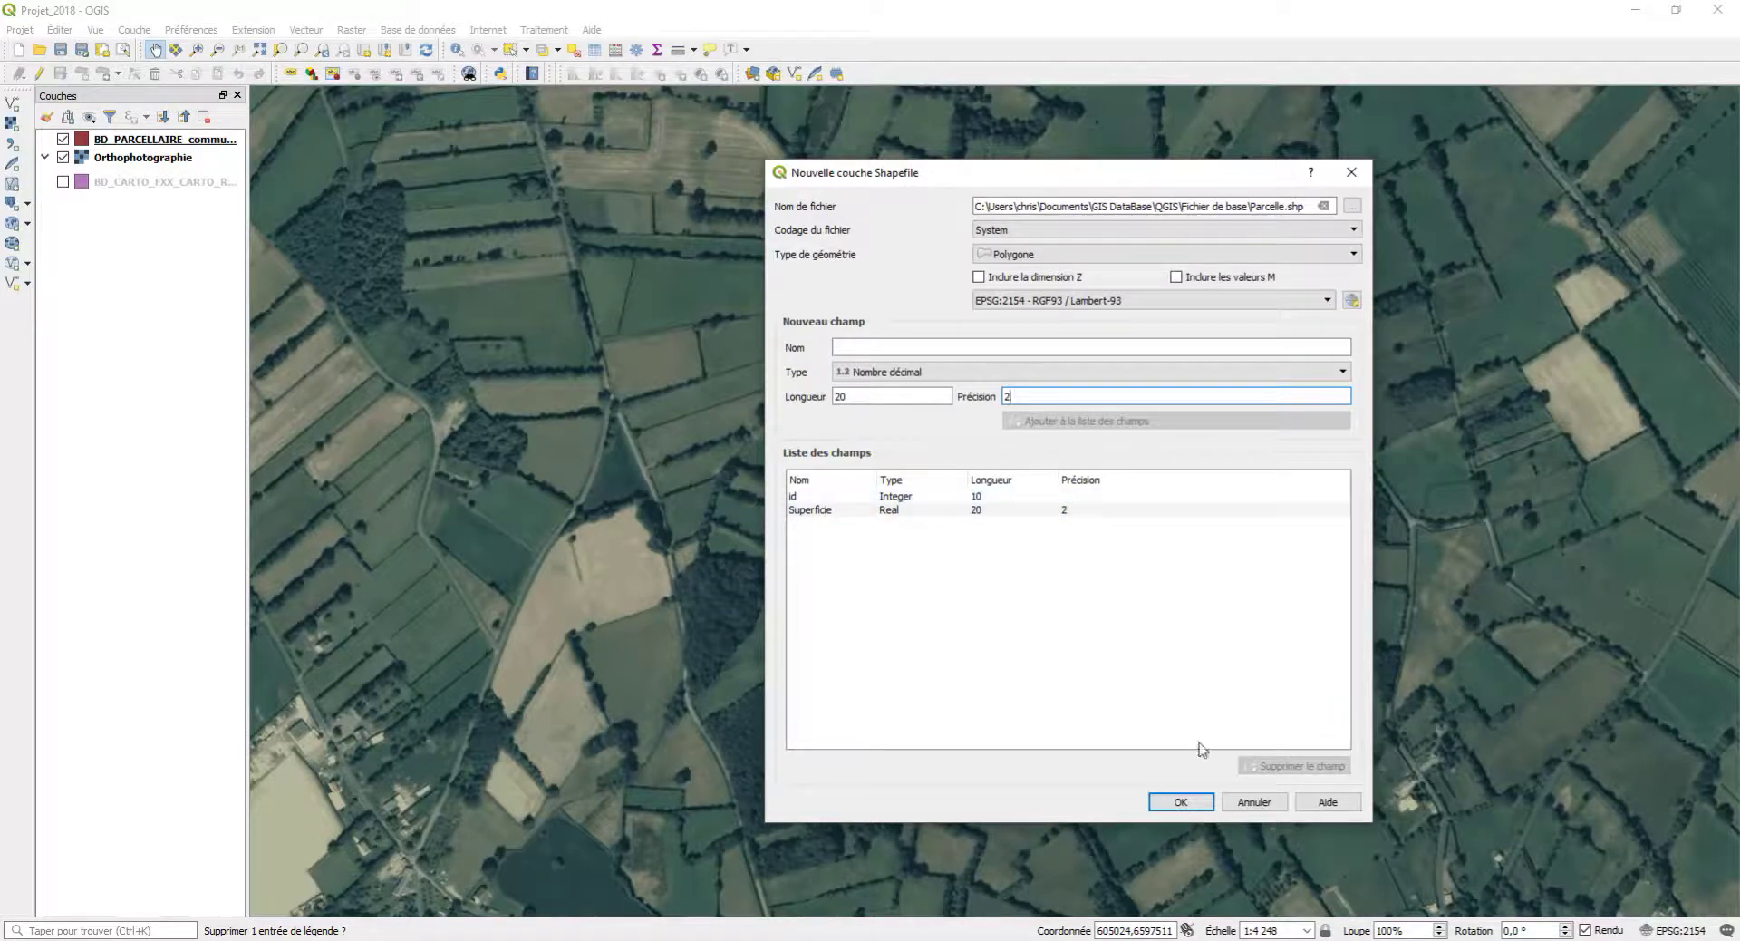
pyautogui.click(1181, 802)
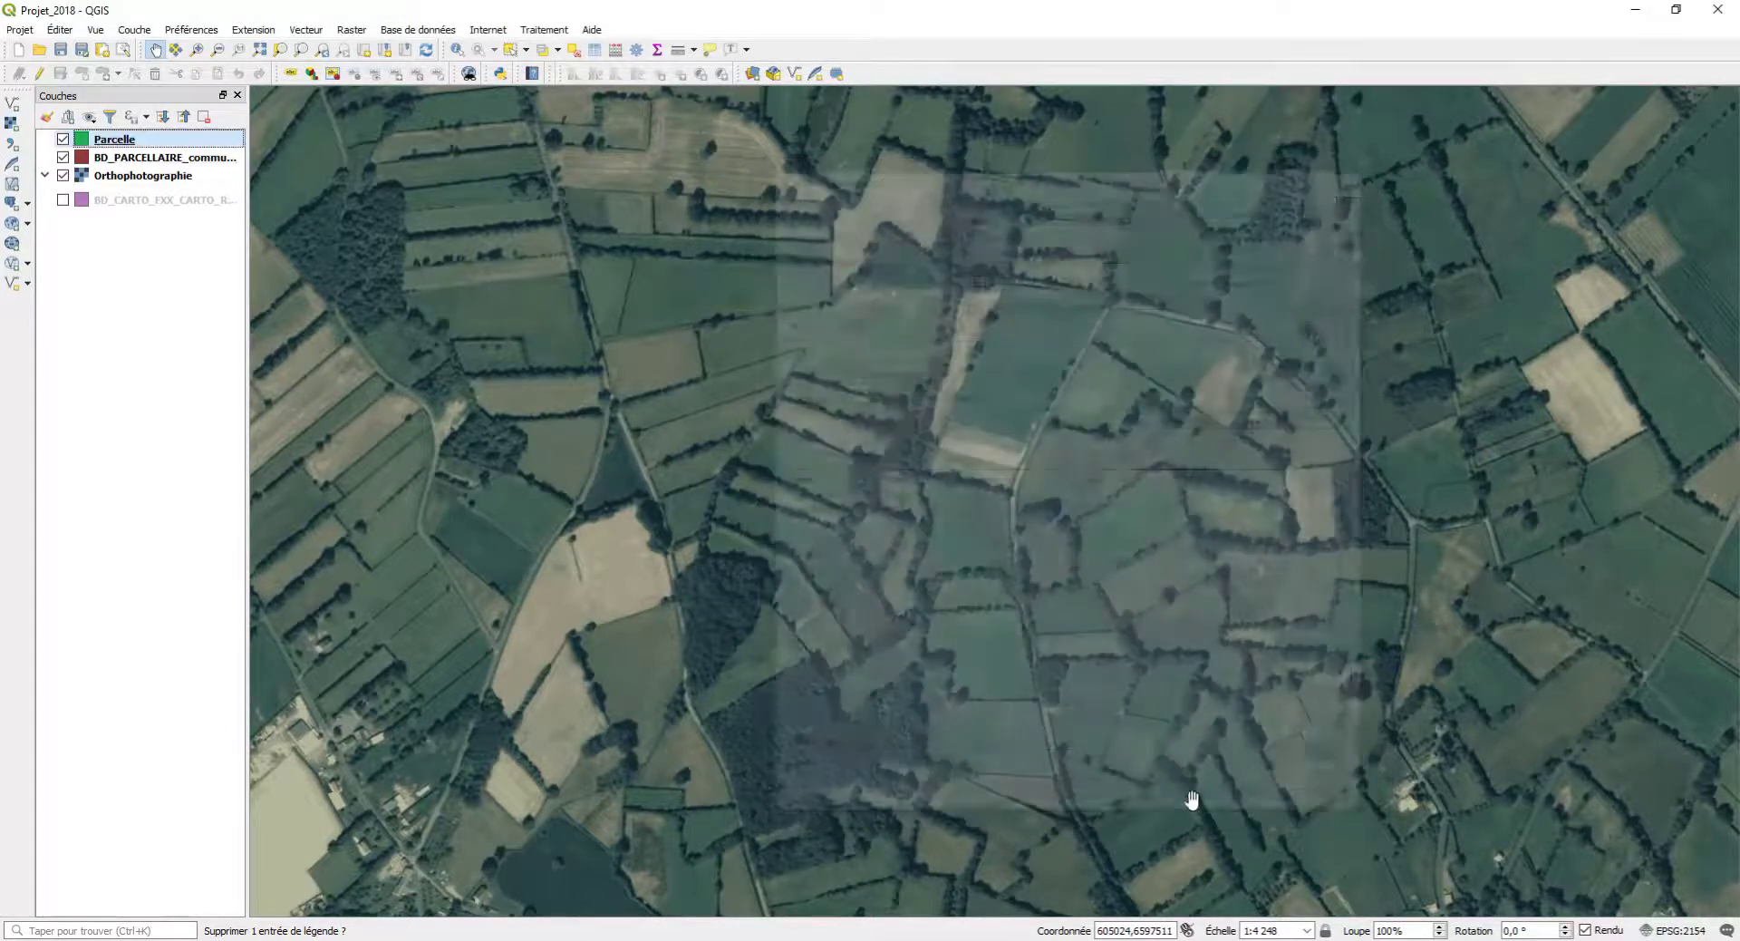
# Step: Enable editing on the Parcelle layer and digitize the small four-sided field just north of the large bare field, with id 1
pyautogui.click(41, 73)
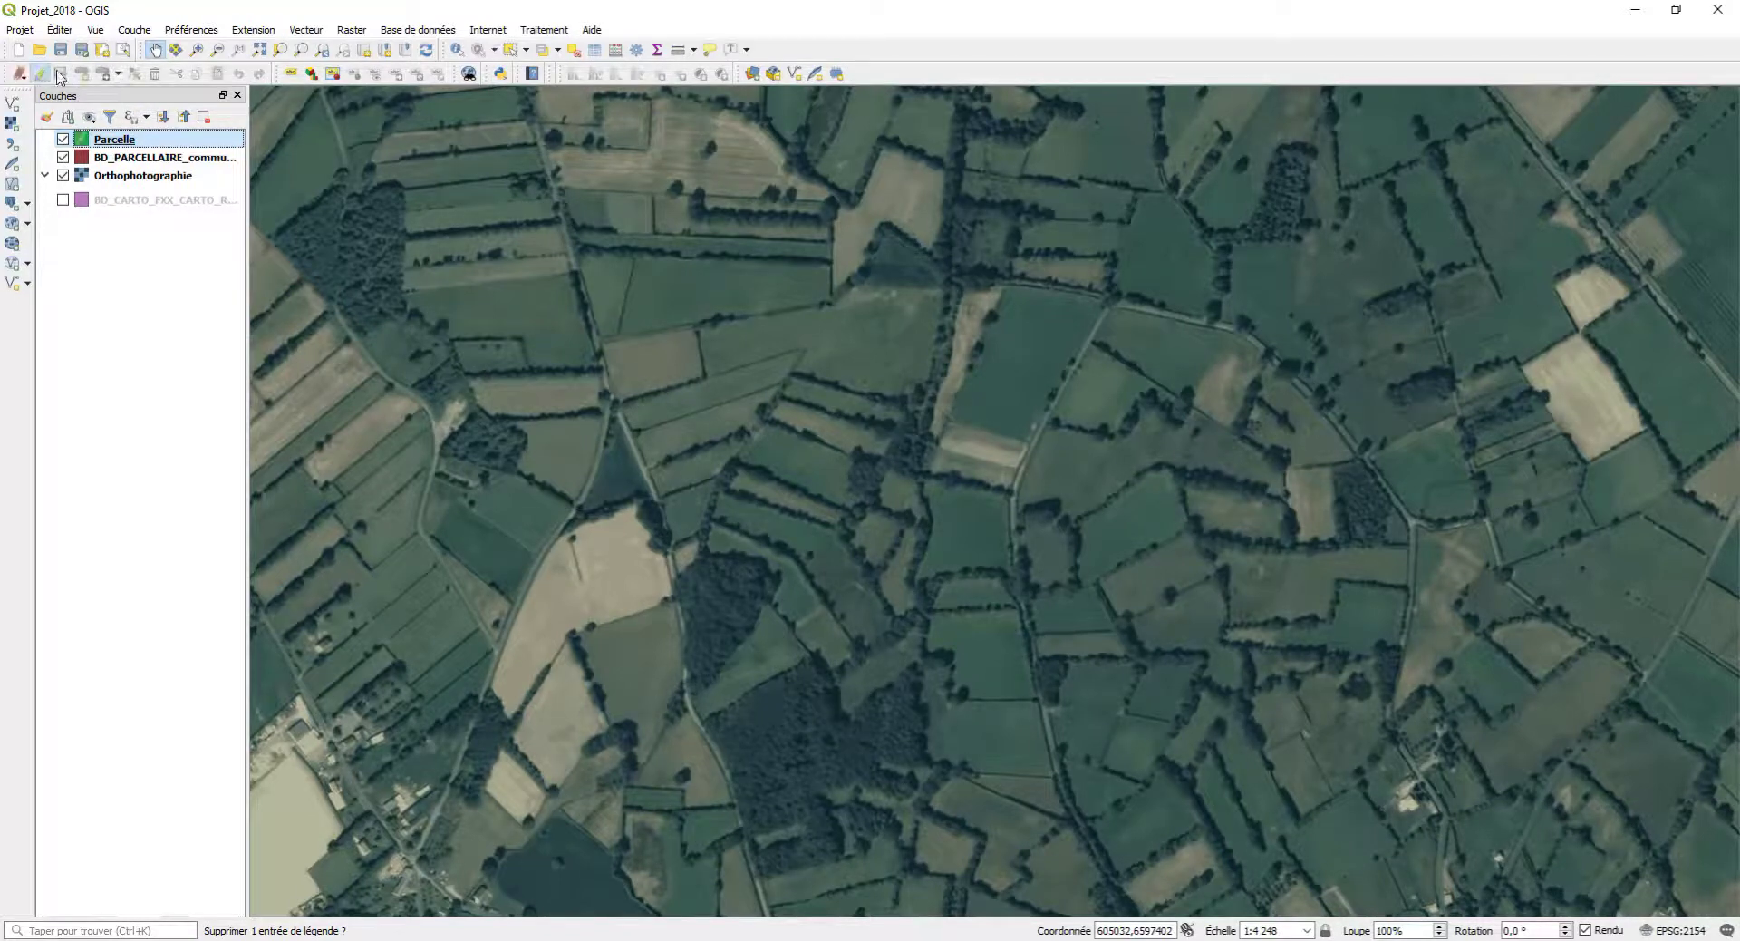
pyautogui.click(83, 74)
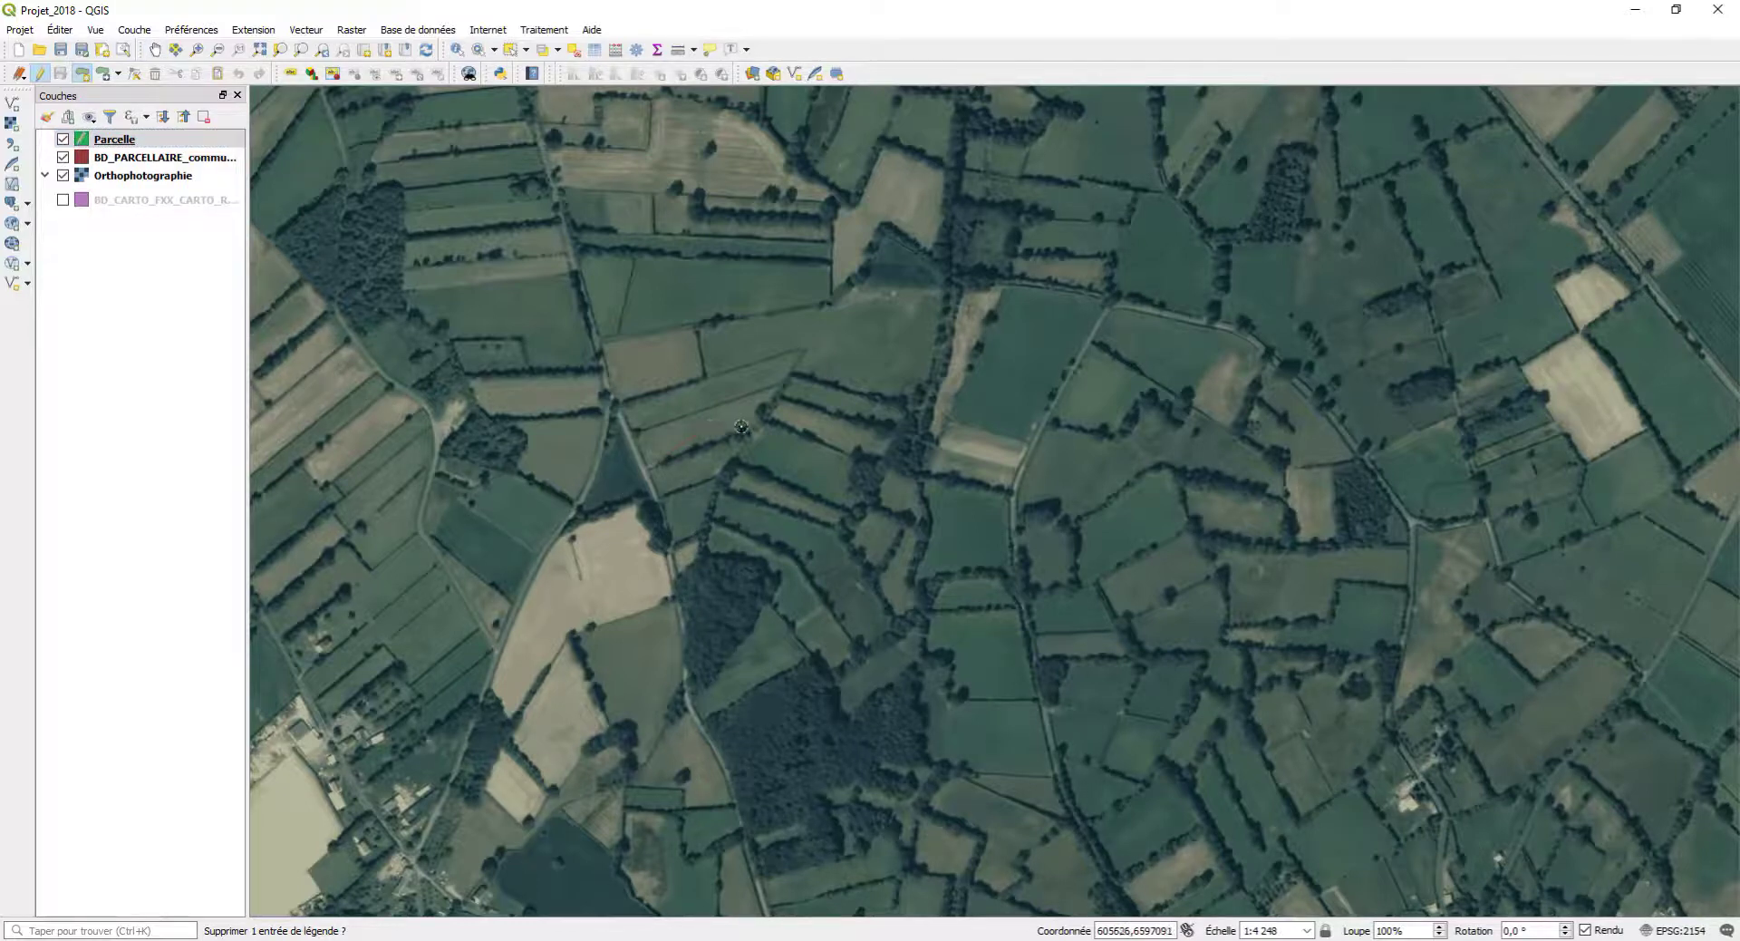
pyautogui.click(723, 476)
pyautogui.rightClick(659, 495)
pyautogui.click(721, 358)
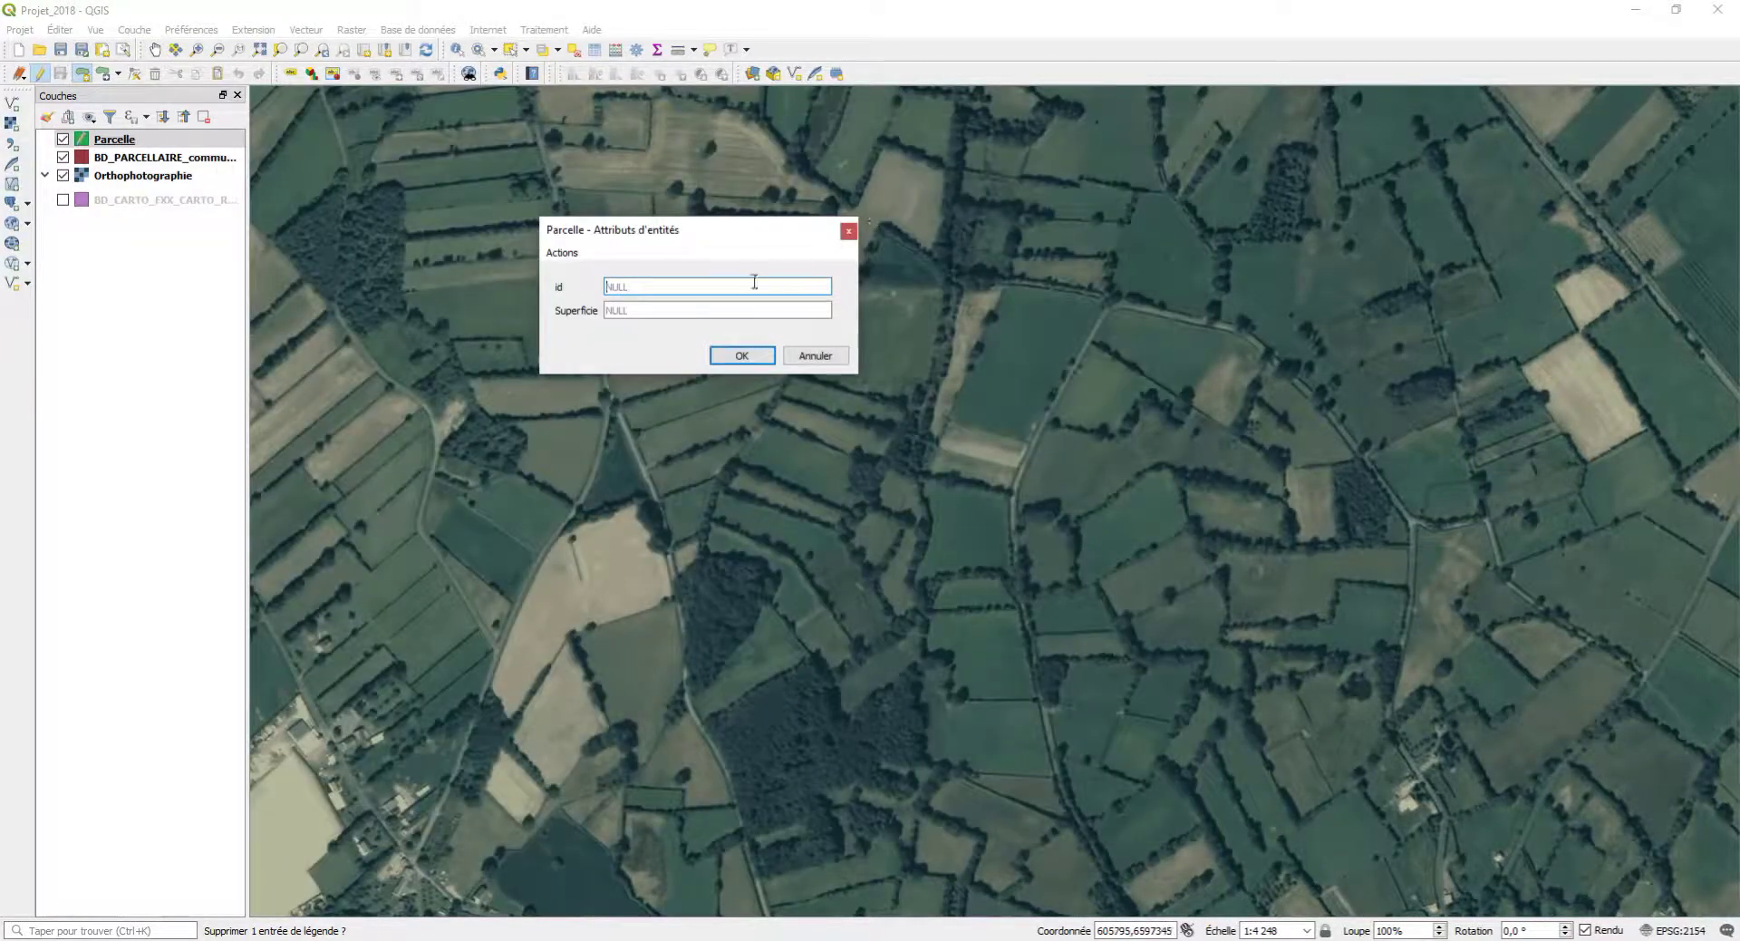
pyautogui.click(747, 288)
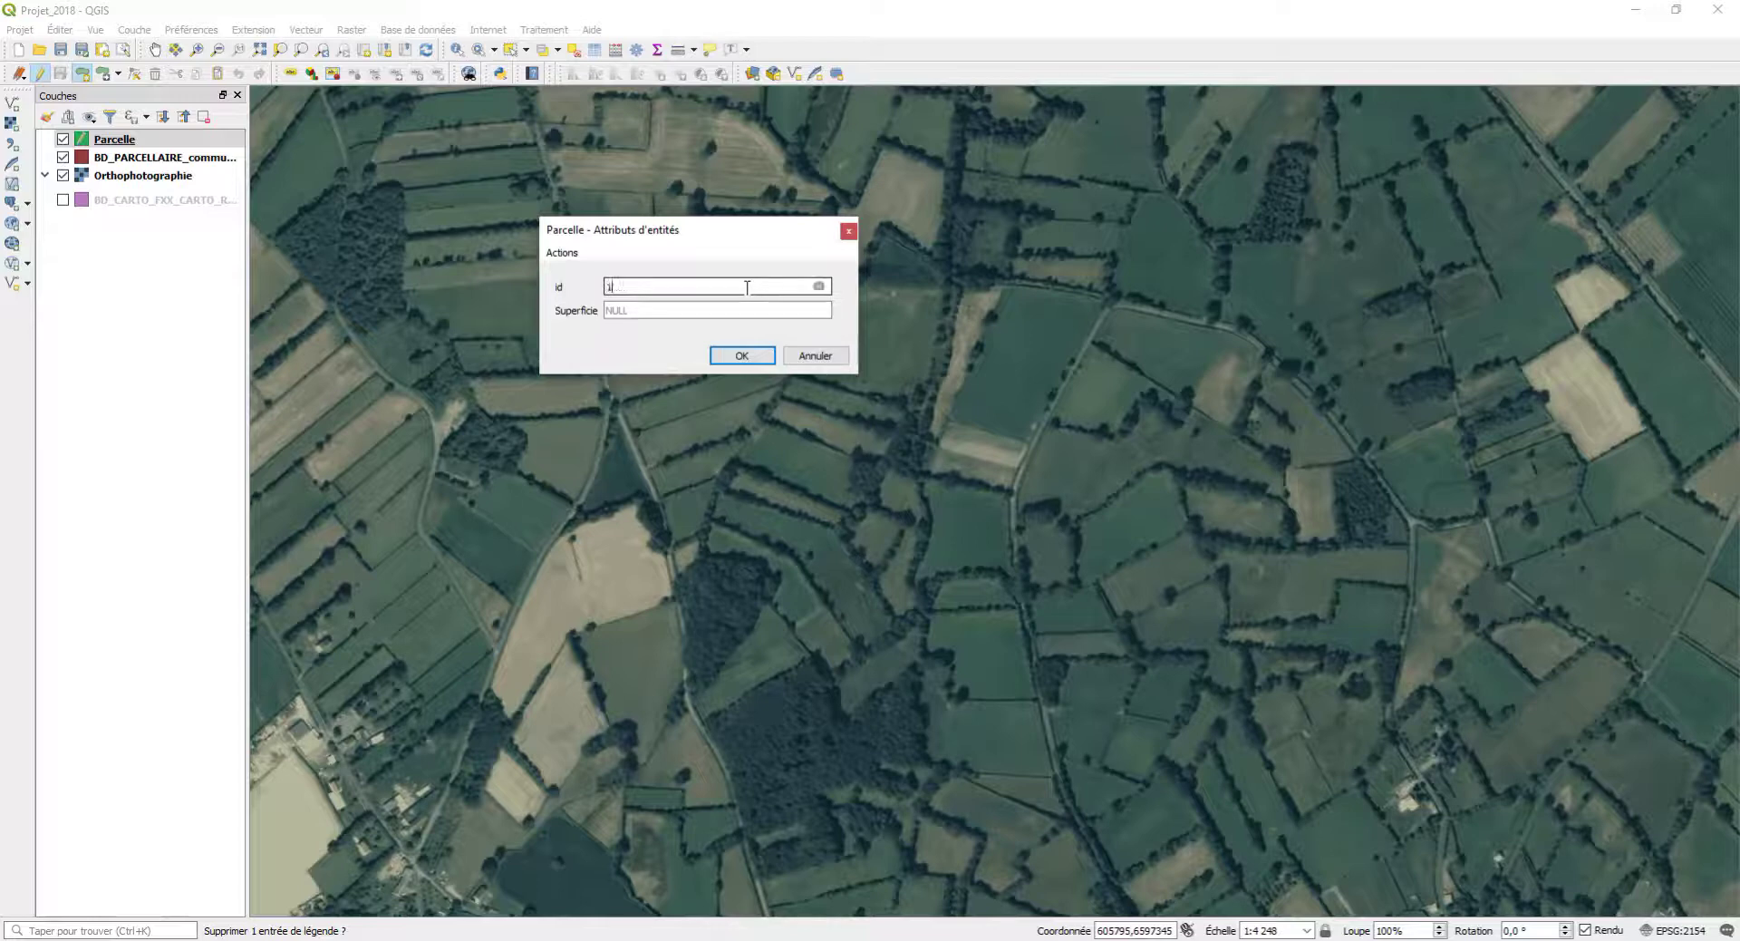
pyautogui.click(725, 310)
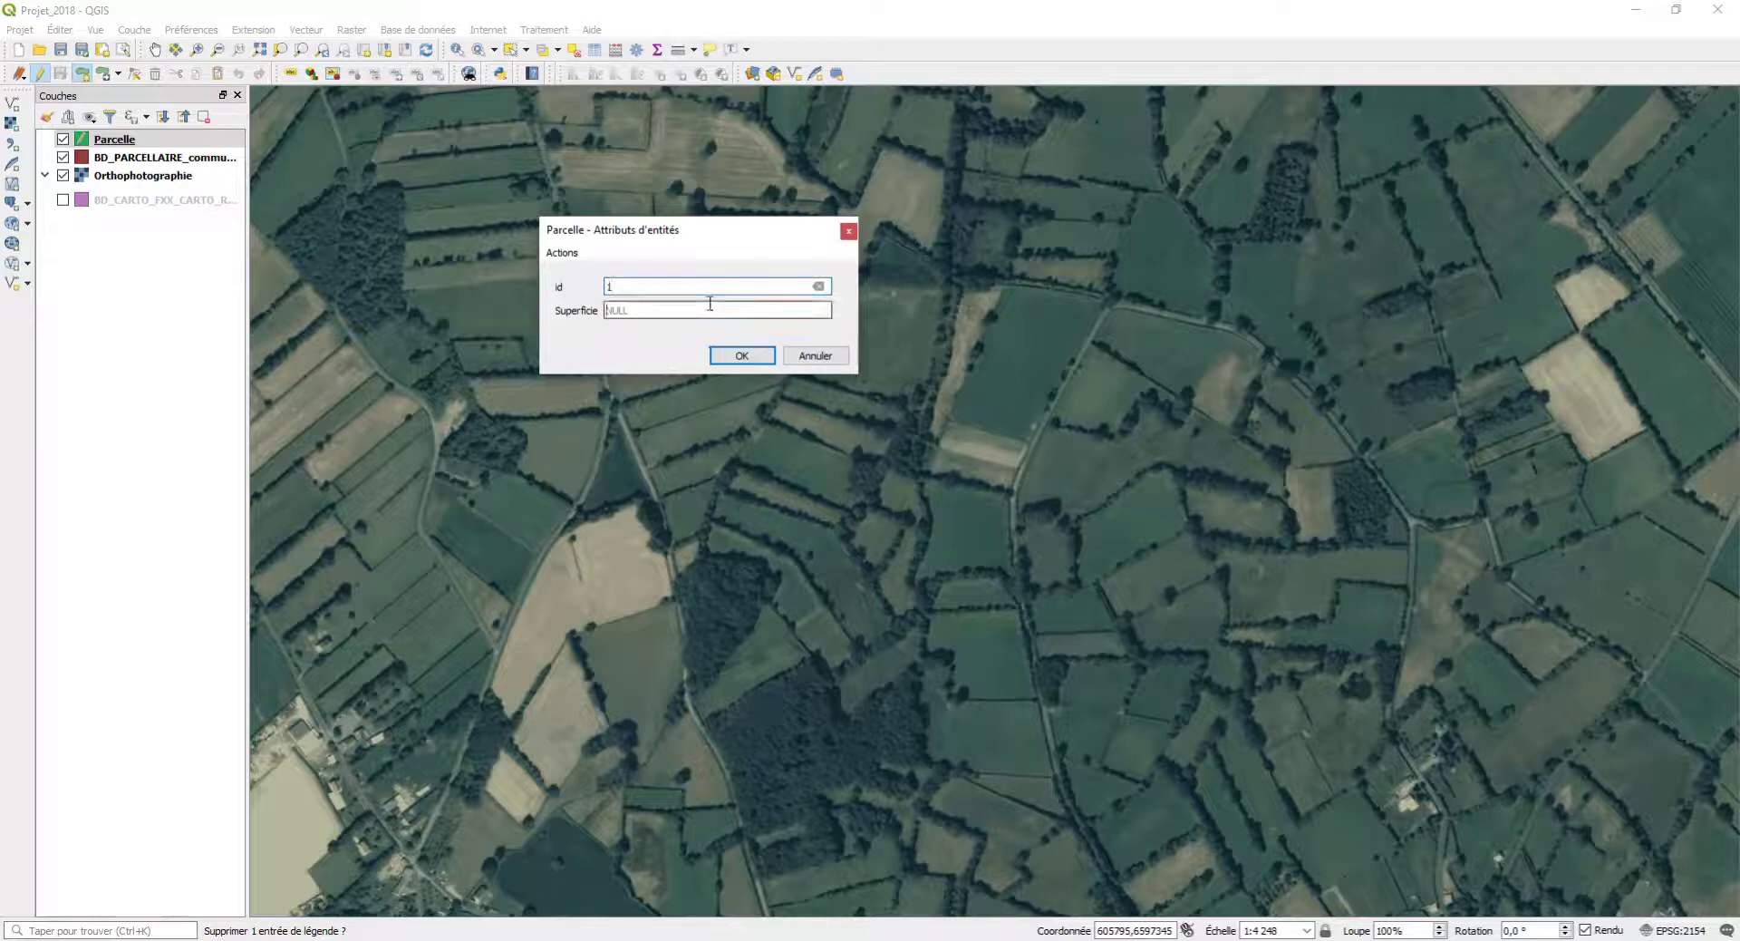
pyautogui.click(740, 356)
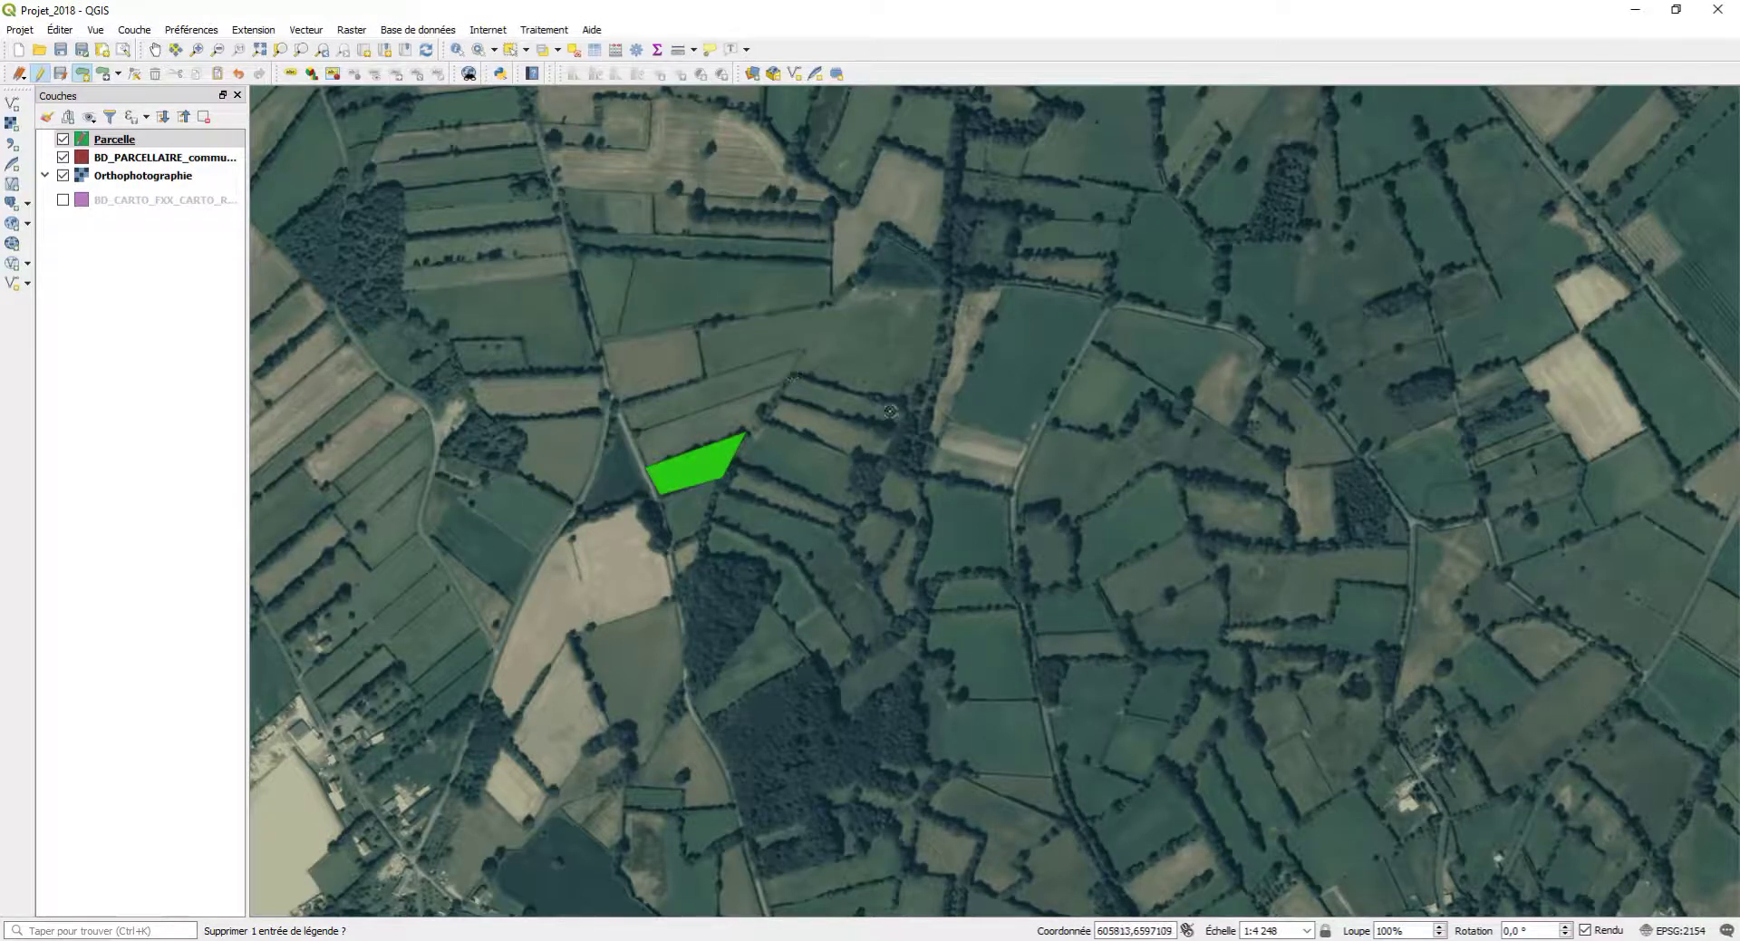
# Step: Digitize the narrow strip field northeast of the first parcel as a polygon, leaving its attributes blank
pyautogui.click(919, 409)
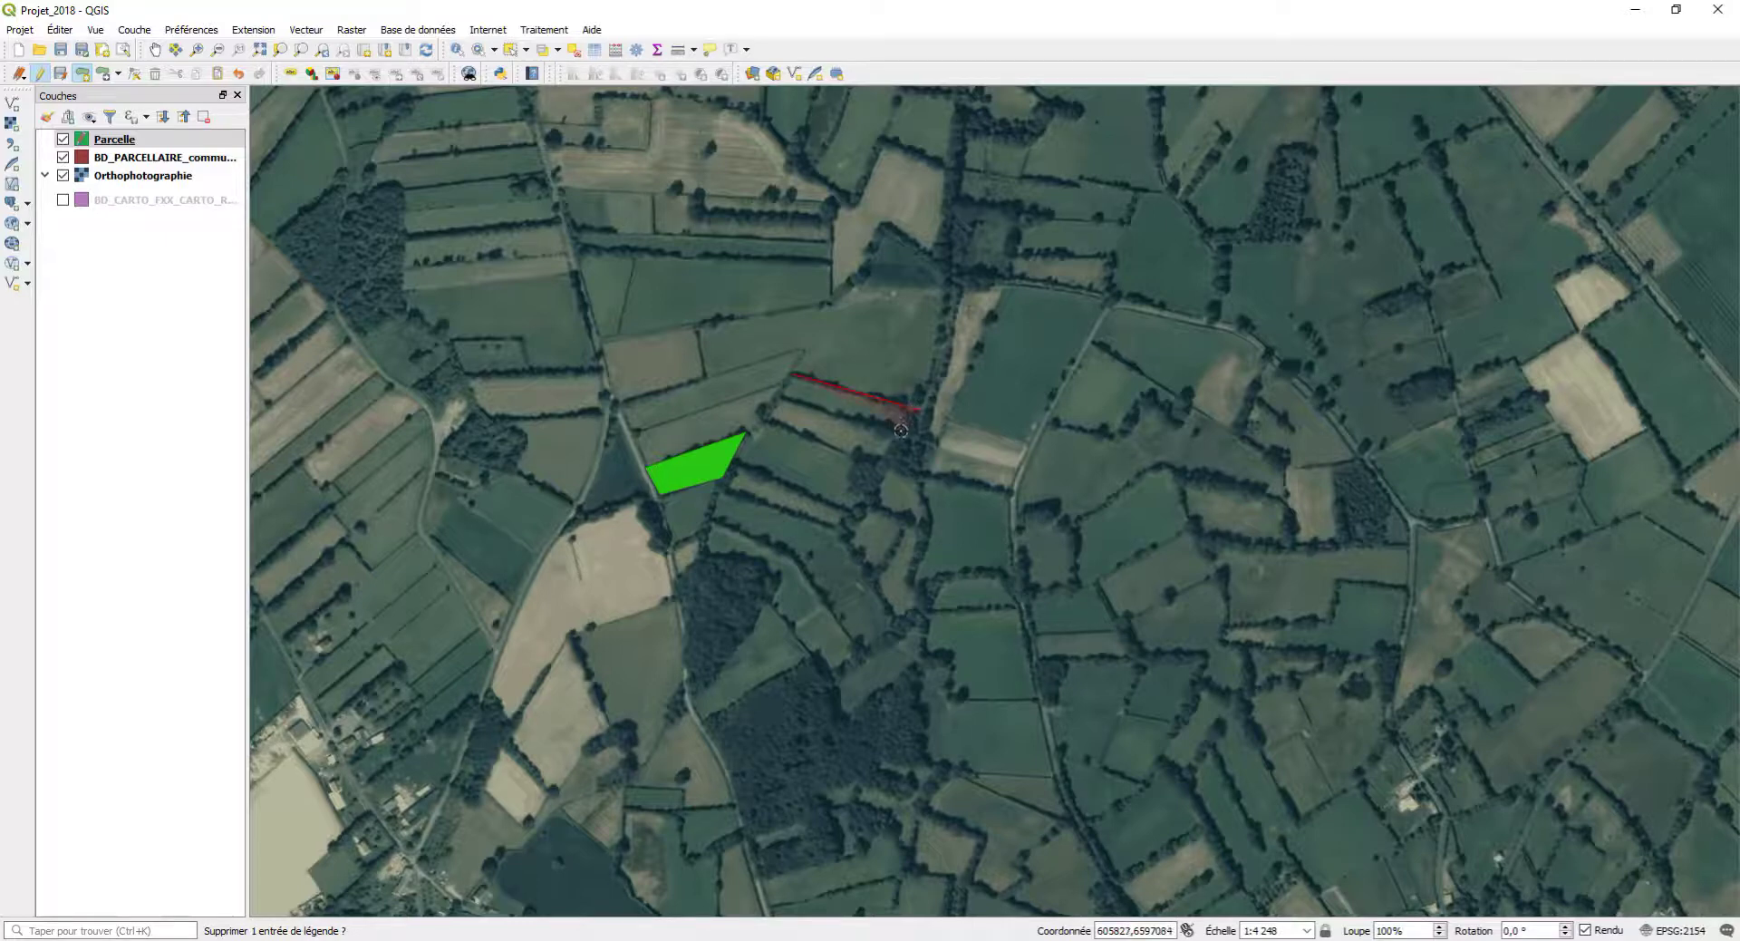
pyautogui.rightClick(778, 395)
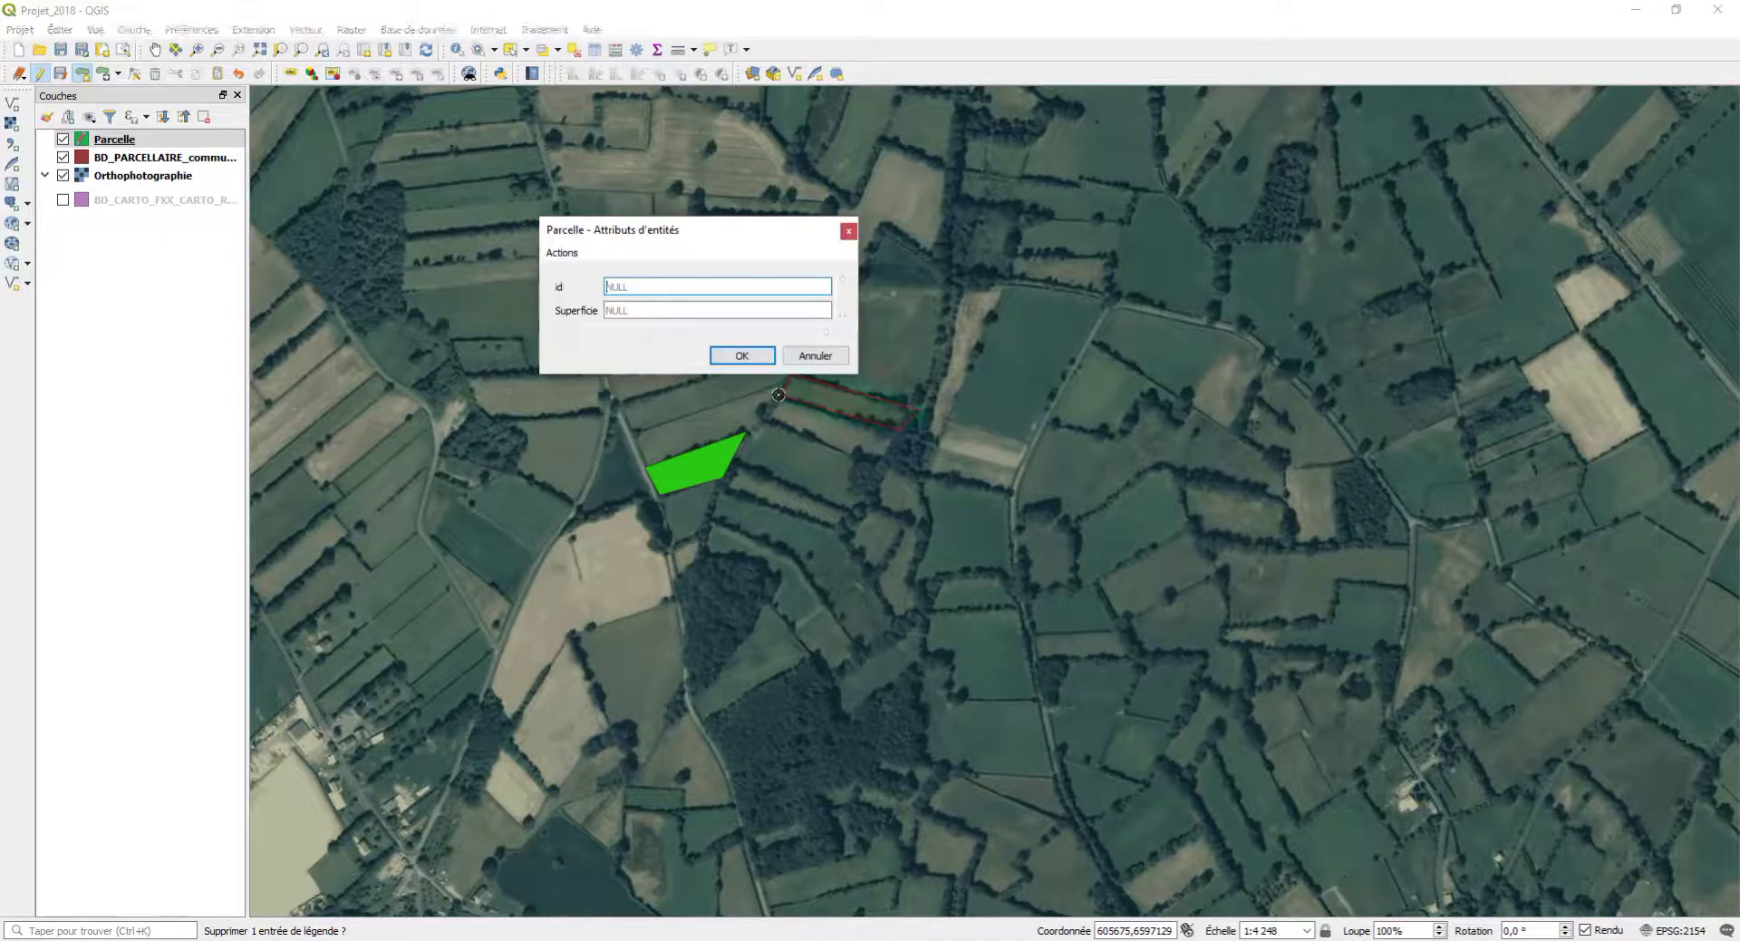
pyautogui.click(742, 355)
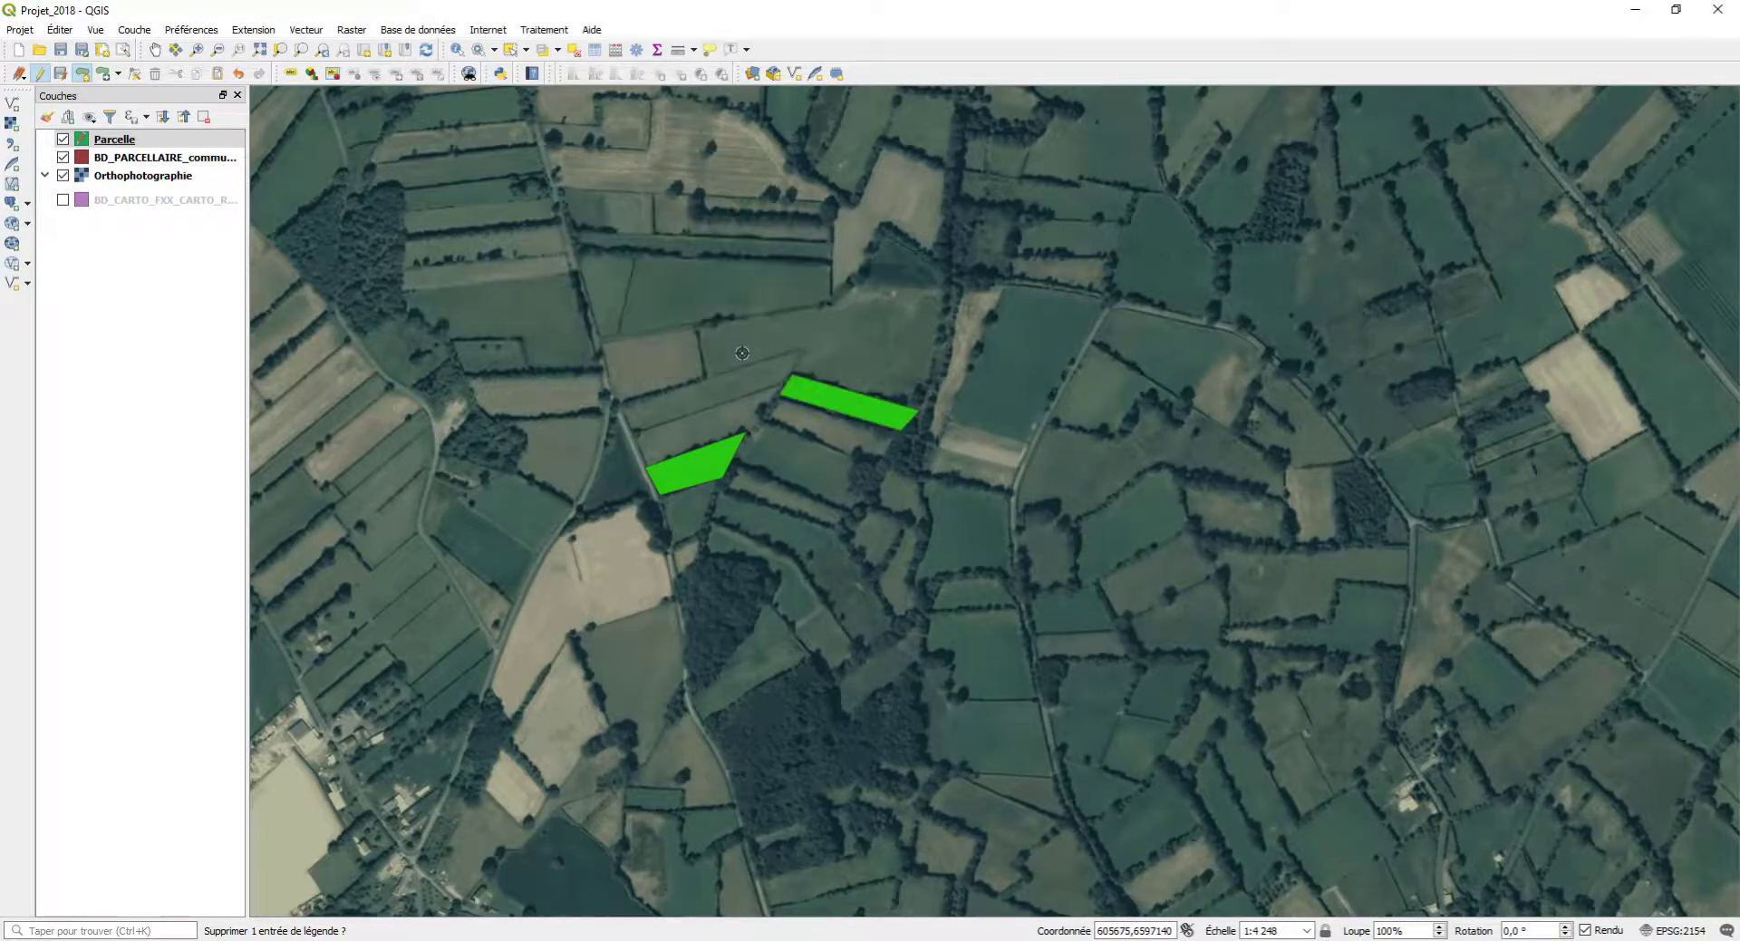
# Step: Digitize a four-sided field in the eastern part of the map as a parcel, leaving its attributes blank
pyautogui.click(1096, 581)
pyautogui.click(1187, 523)
pyautogui.click(1196, 580)
pyautogui.click(1120, 619)
pyautogui.rightClick(1119, 620)
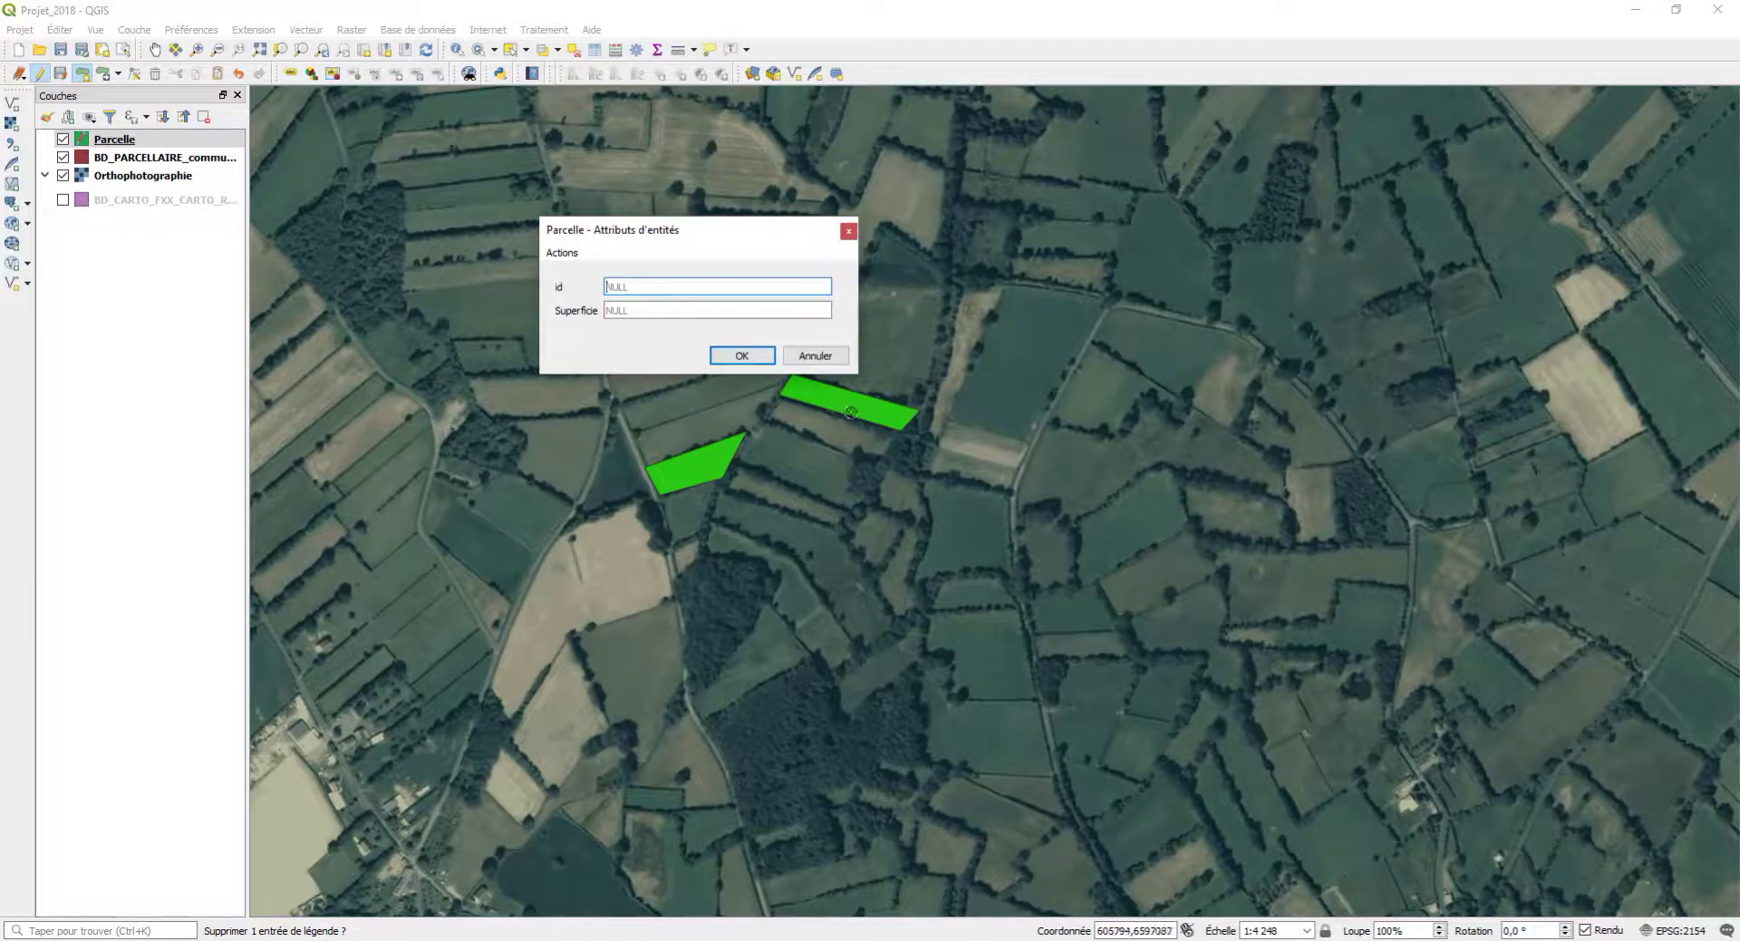
pyautogui.click(734, 353)
# Step: Digitize the large wedge-shaped field north of the first parcel with blank attributes, and save the layer edits and end editing
pyautogui.click(584, 249)
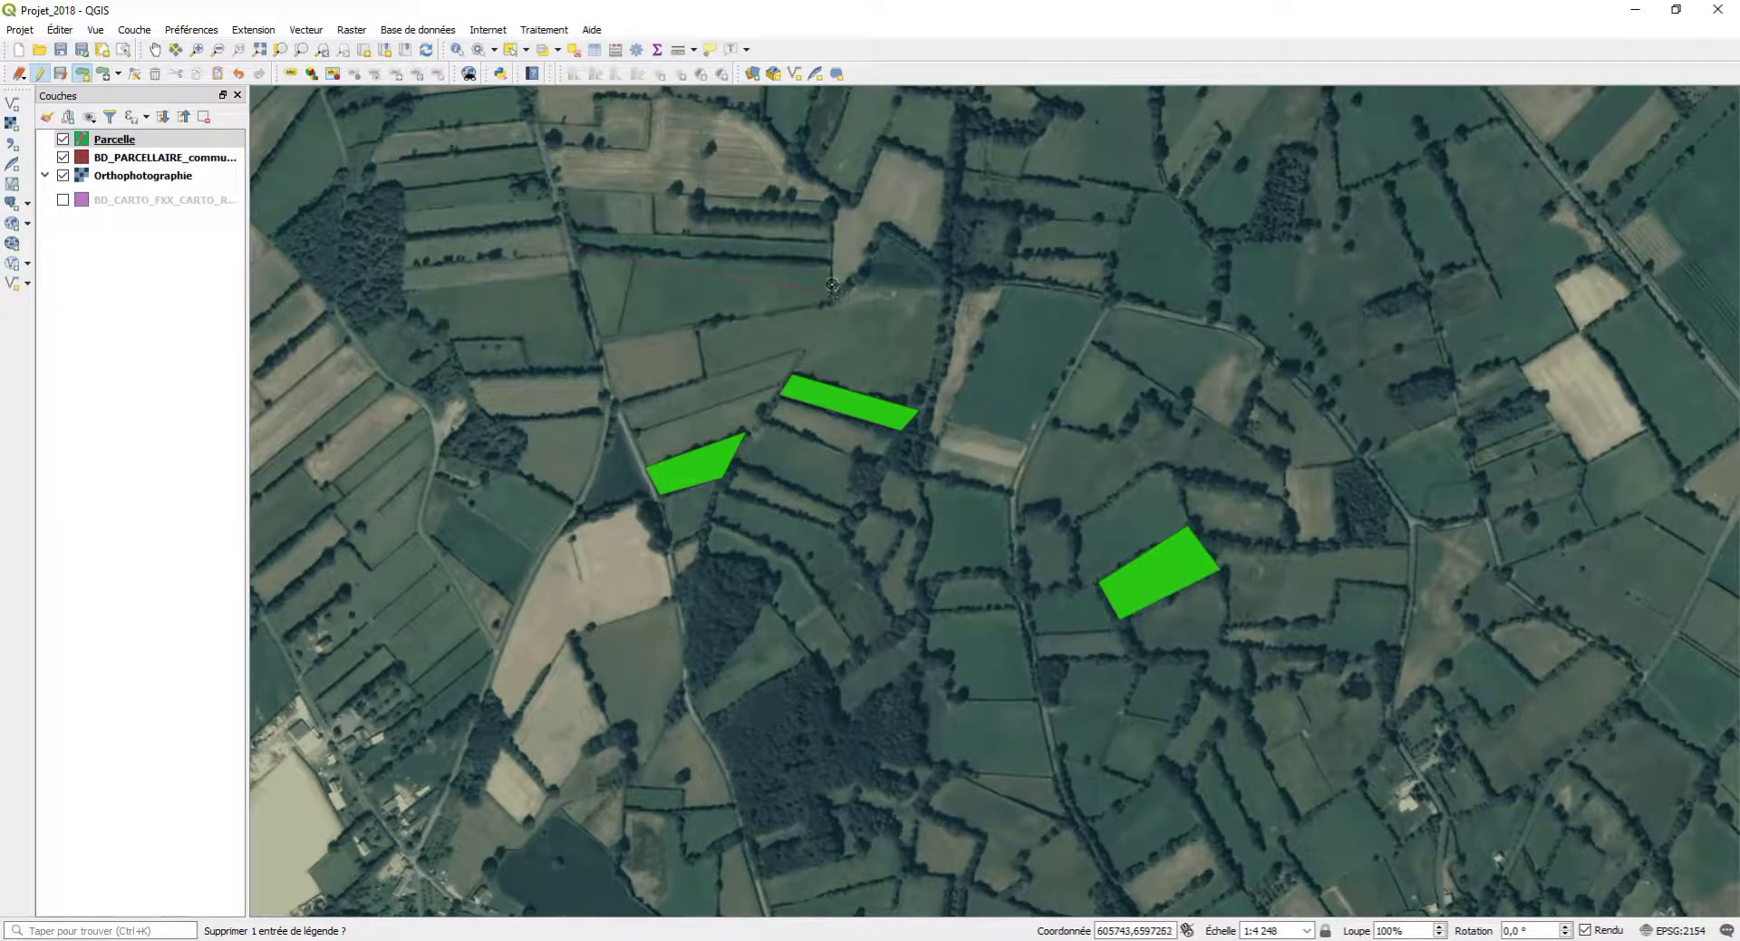
pyautogui.click(831, 261)
pyautogui.click(831, 304)
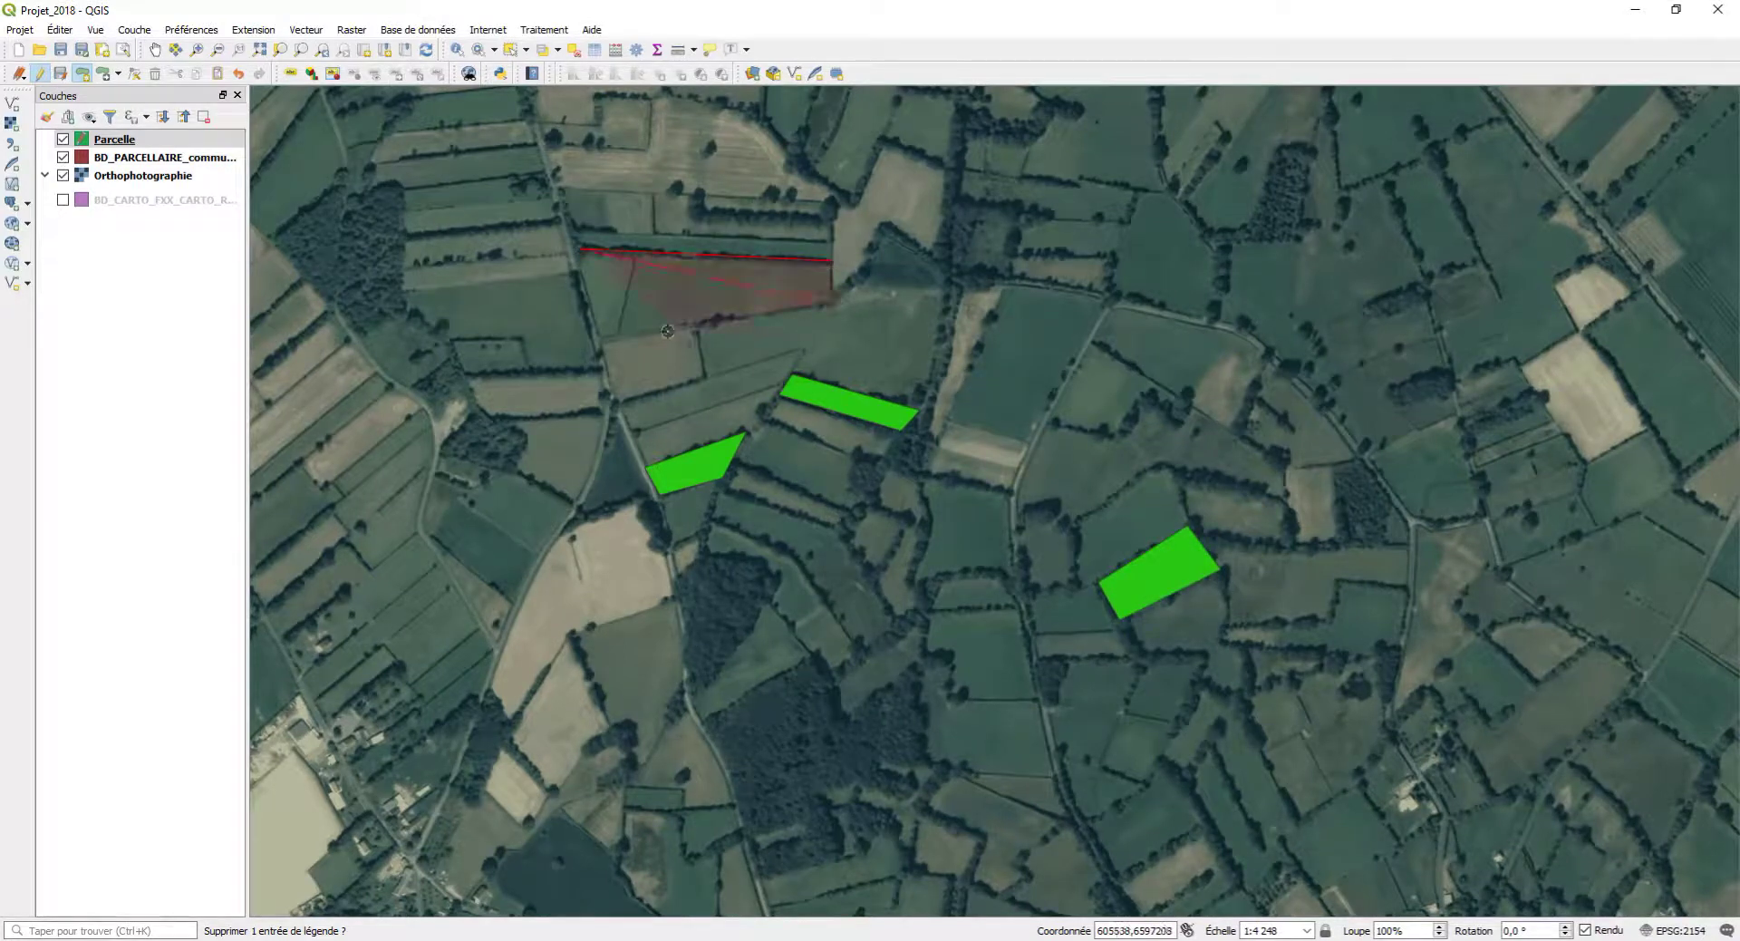
pyautogui.click(603, 339)
pyautogui.rightClick(602, 339)
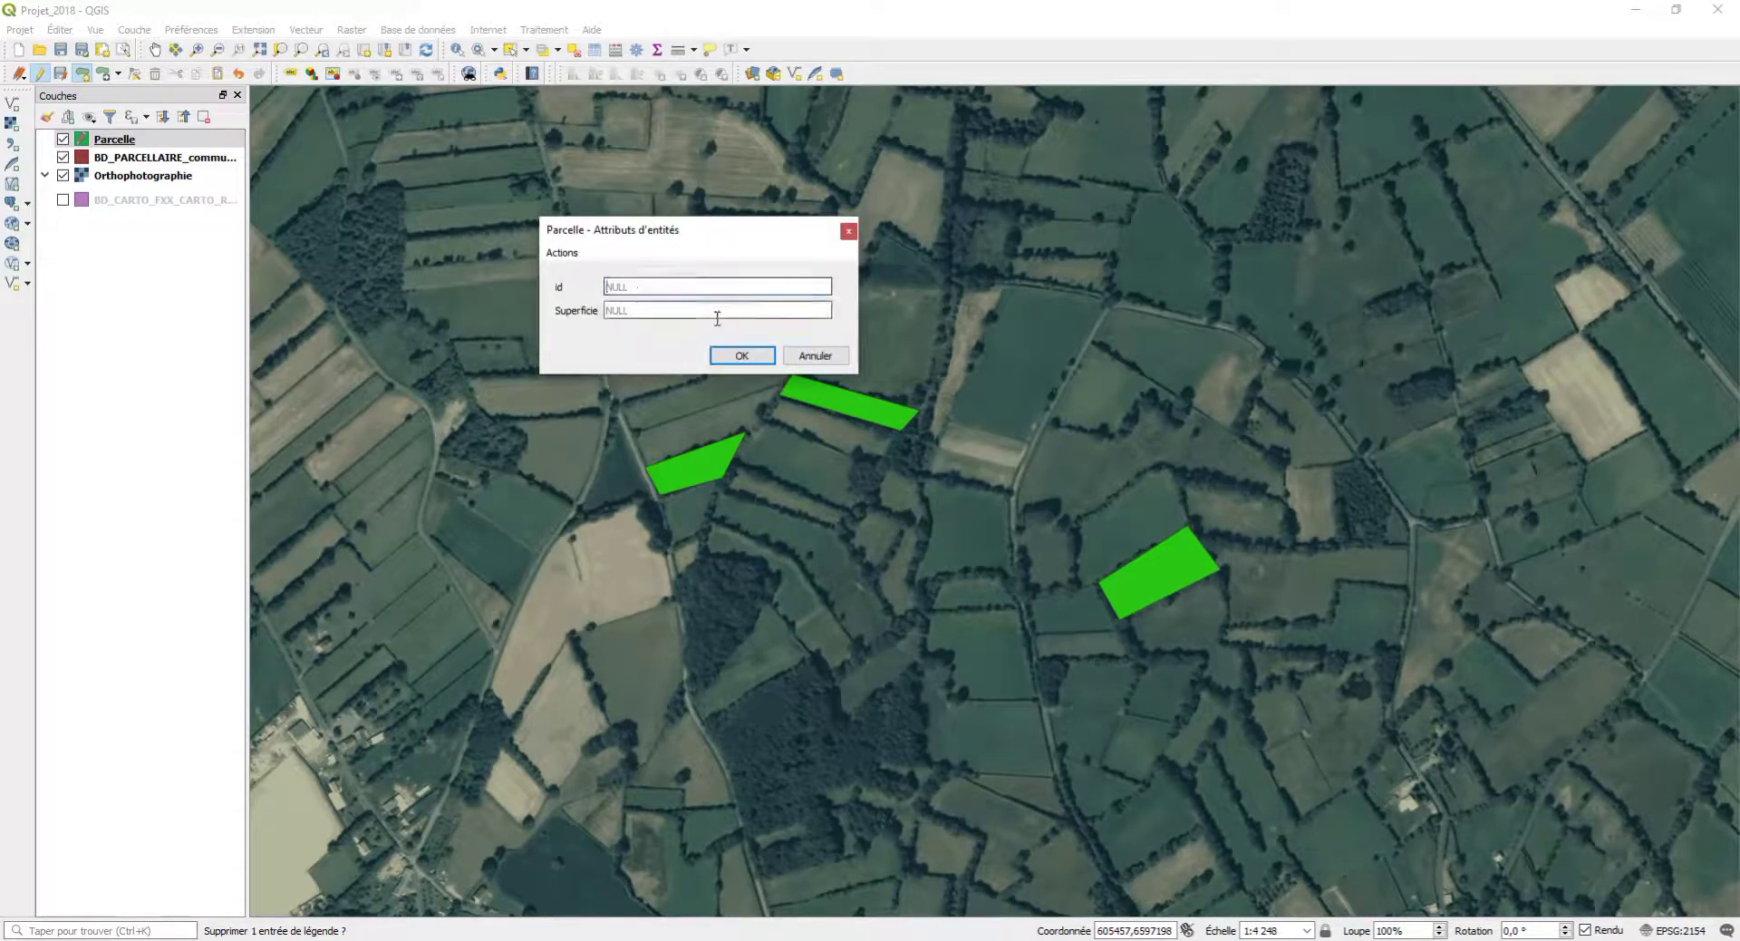
pyautogui.click(731, 354)
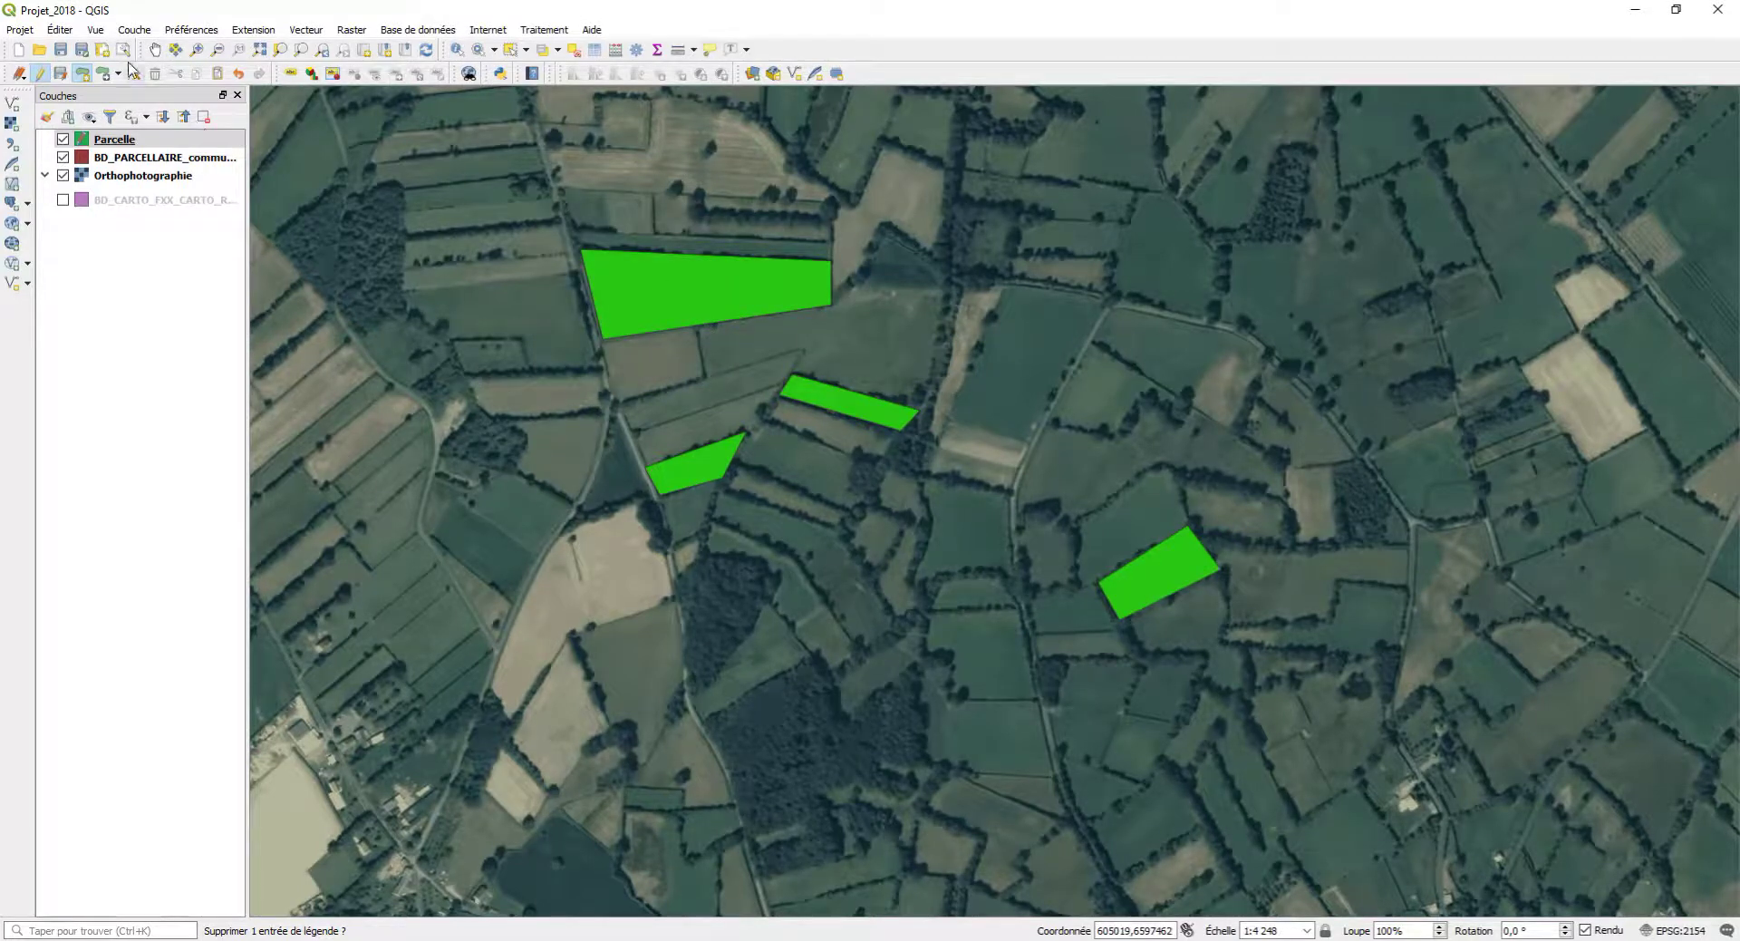
pyautogui.click(60, 74)
pyautogui.click(38, 77)
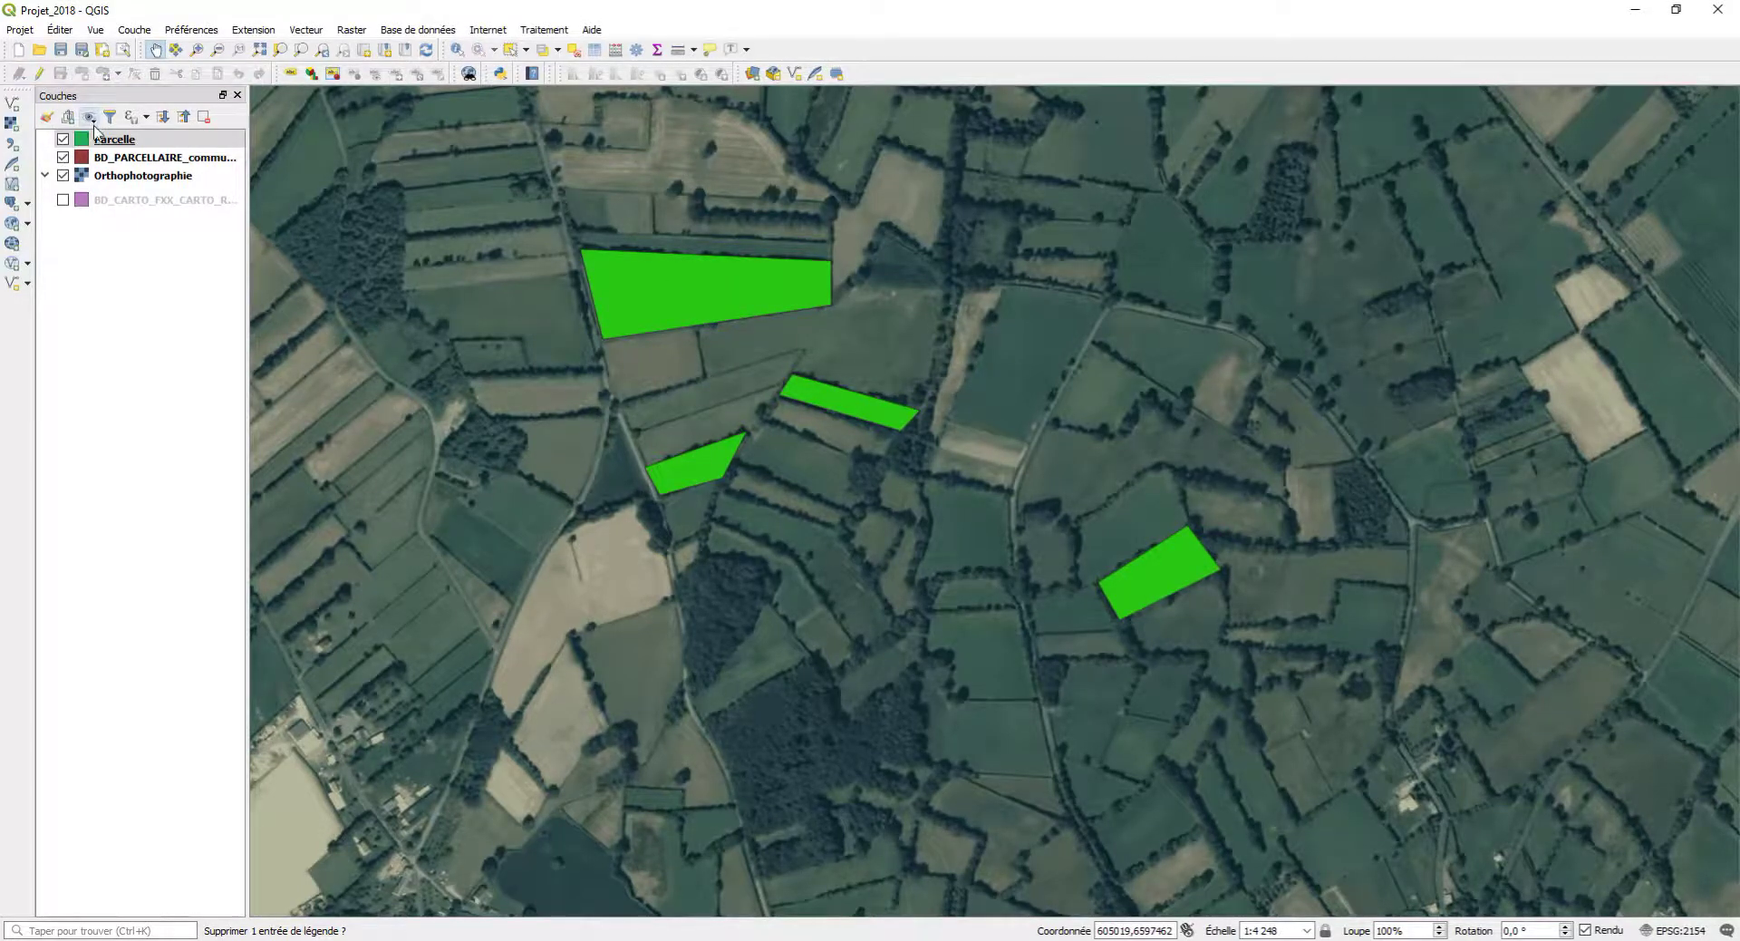
# Step: Open the Parcelle attribute table to inspect the id and Superficie columns beside the parcels, and close it
pyautogui.rightClick(98, 138)
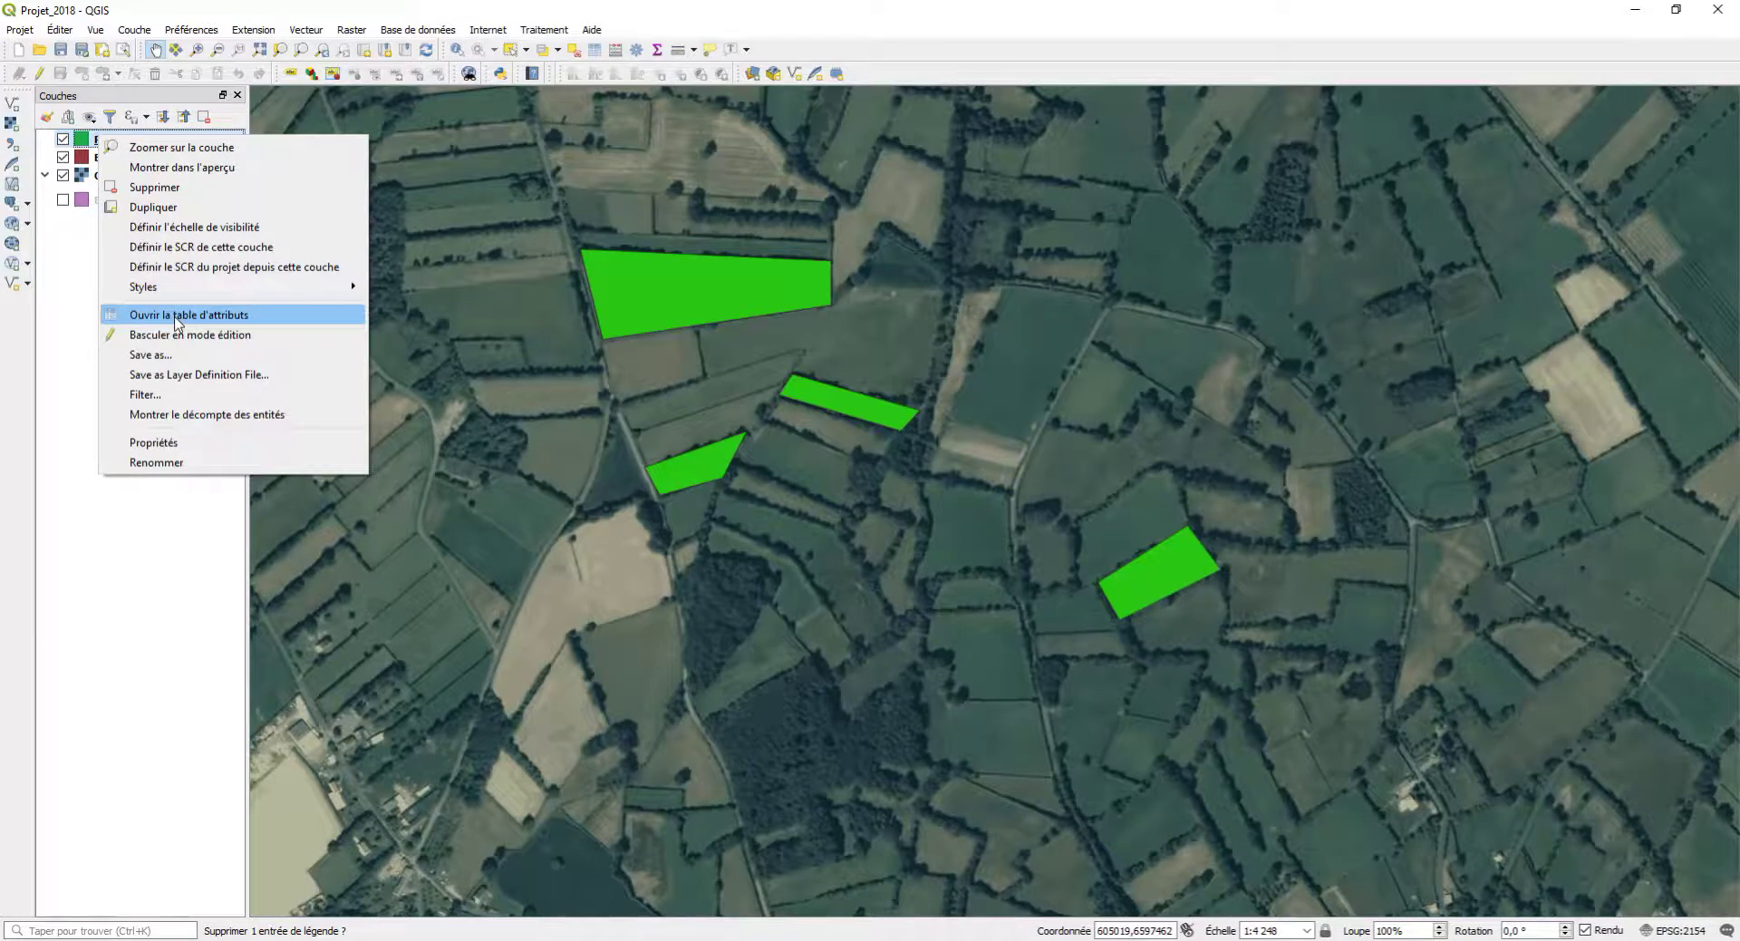
pyautogui.click(177, 315)
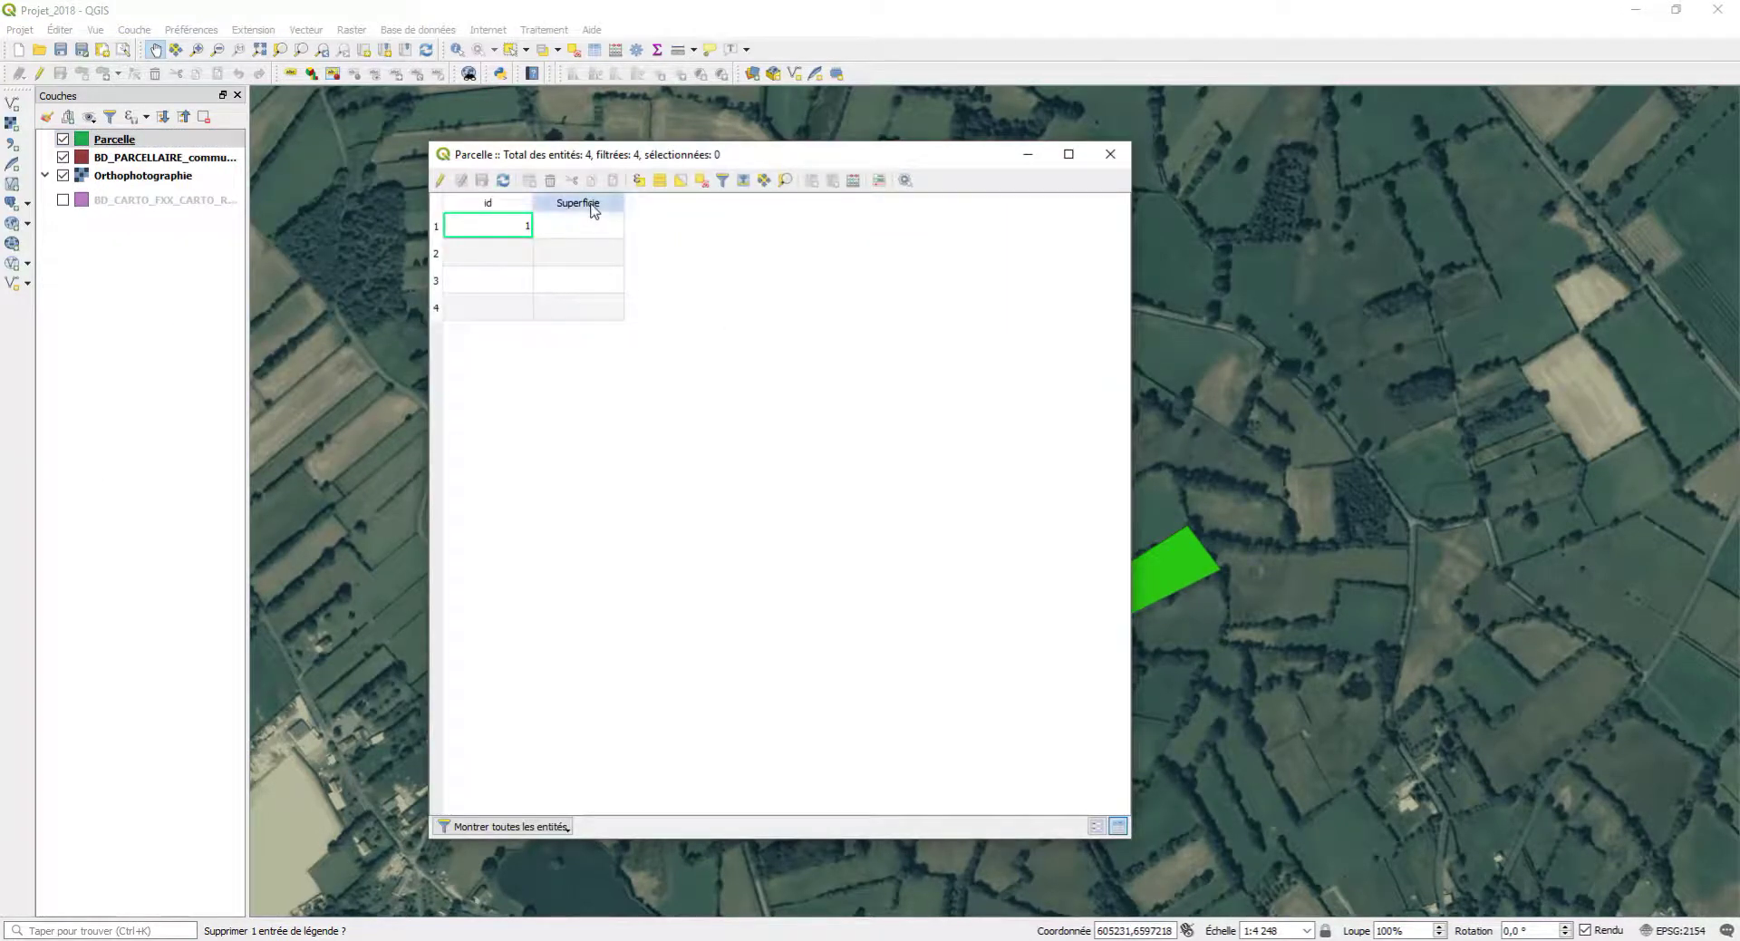
pyautogui.click(593, 207)
pyautogui.moveTo(578, 146)
pyautogui.mouseDown()
pyautogui.moveTo(575, 214)
pyautogui.moveTo(789, 222)
pyautogui.moveTo(596, 168)
pyautogui.moveTo(549, 351)
pyautogui.moveTo(582, 330)
pyautogui.moveTo(635, 516)
pyautogui.moveTo(634, 606)
pyautogui.moveTo(639, 571)
pyautogui.moveTo(607, 527)
pyautogui.mouseUp()
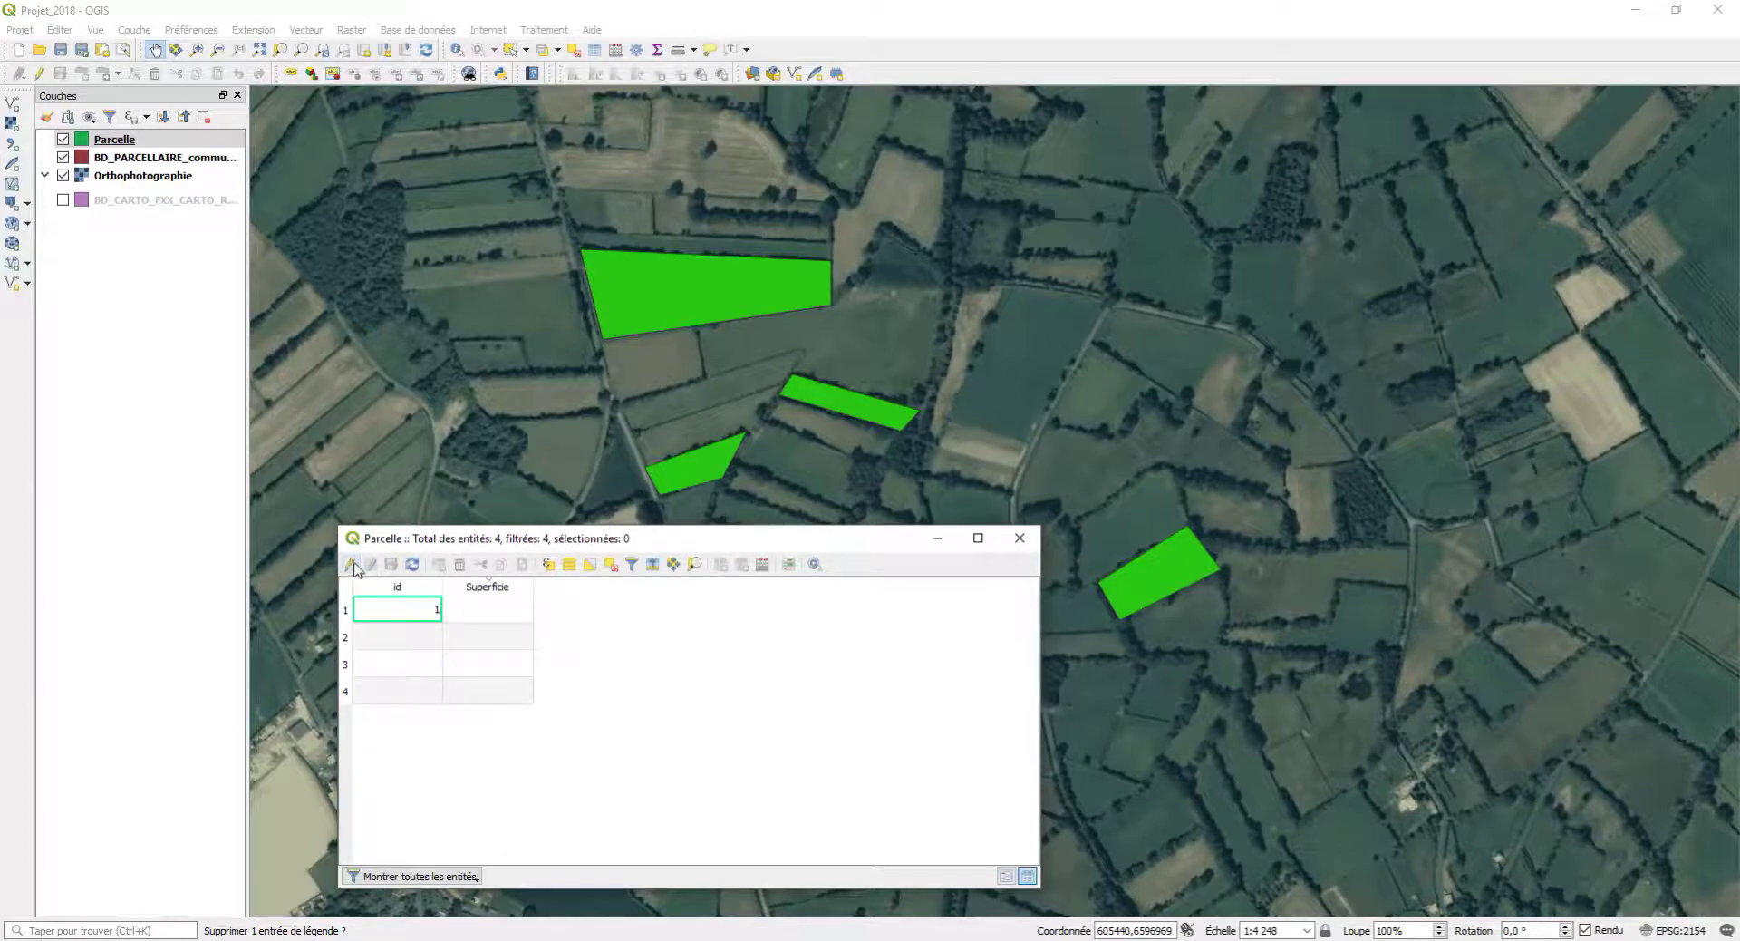
pyautogui.click(493, 612)
pyautogui.click(1020, 537)
# Step: Measure the area of the large wedge-shaped parcel by tracing its corners, and close the measurement
pyautogui.click(693, 50)
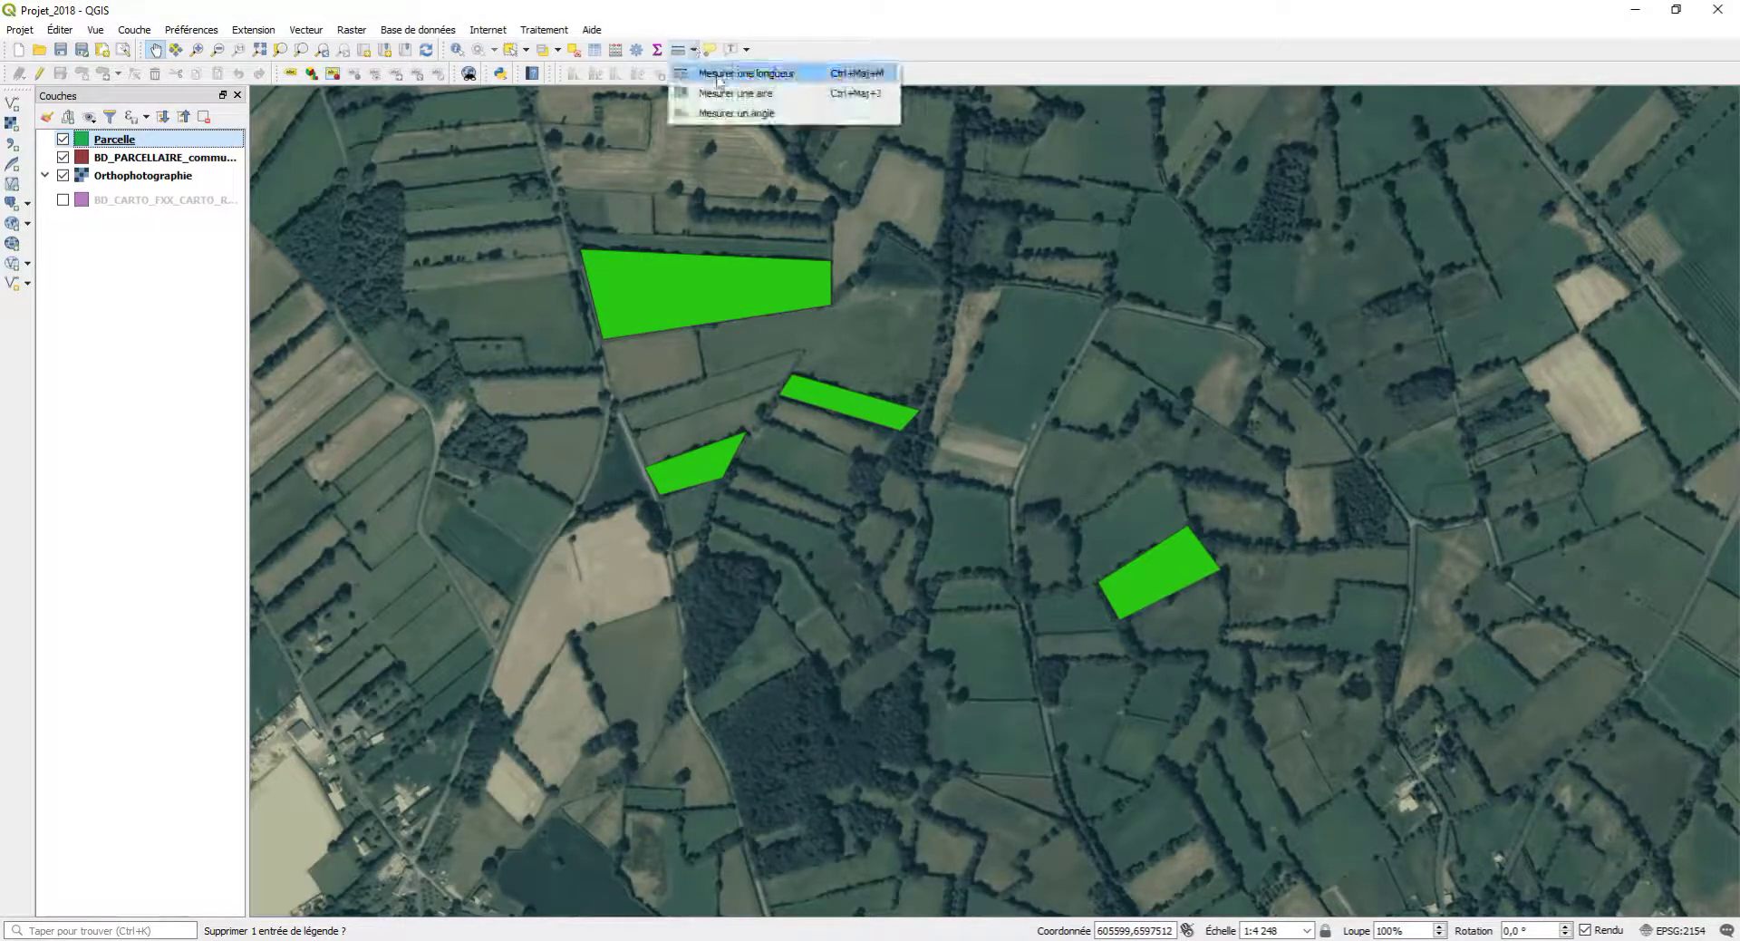
pyautogui.click(730, 93)
pyautogui.click(578, 251)
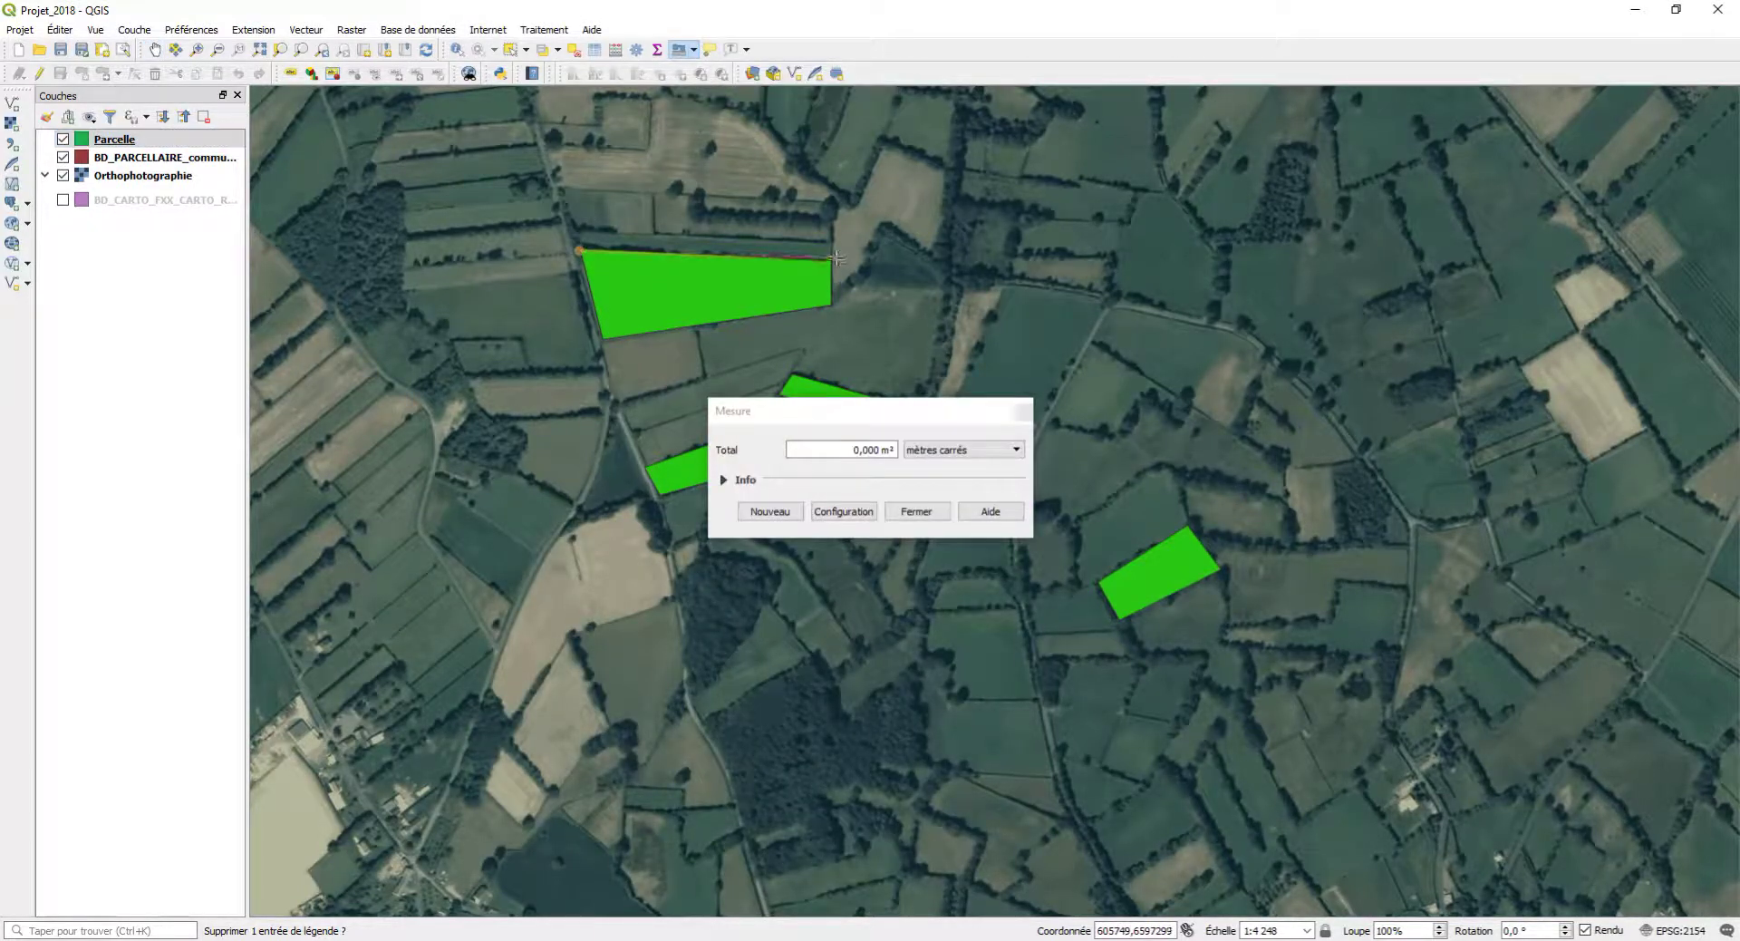
pyautogui.click(832, 258)
pyautogui.click(830, 303)
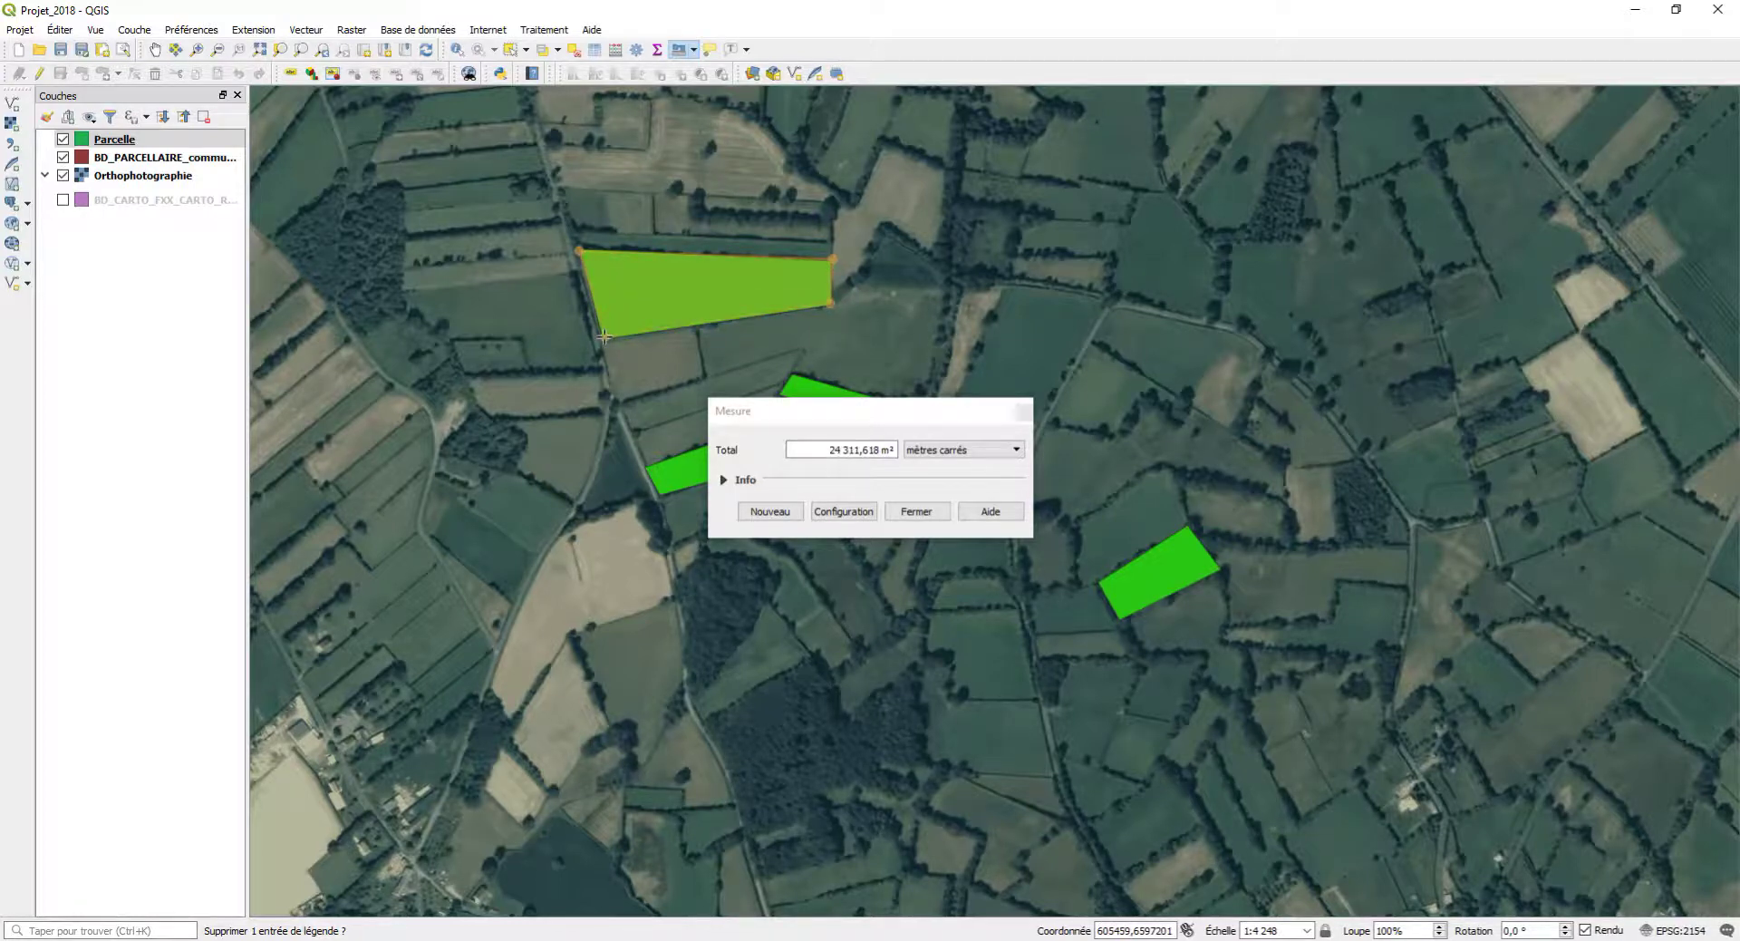
pyautogui.click(916, 511)
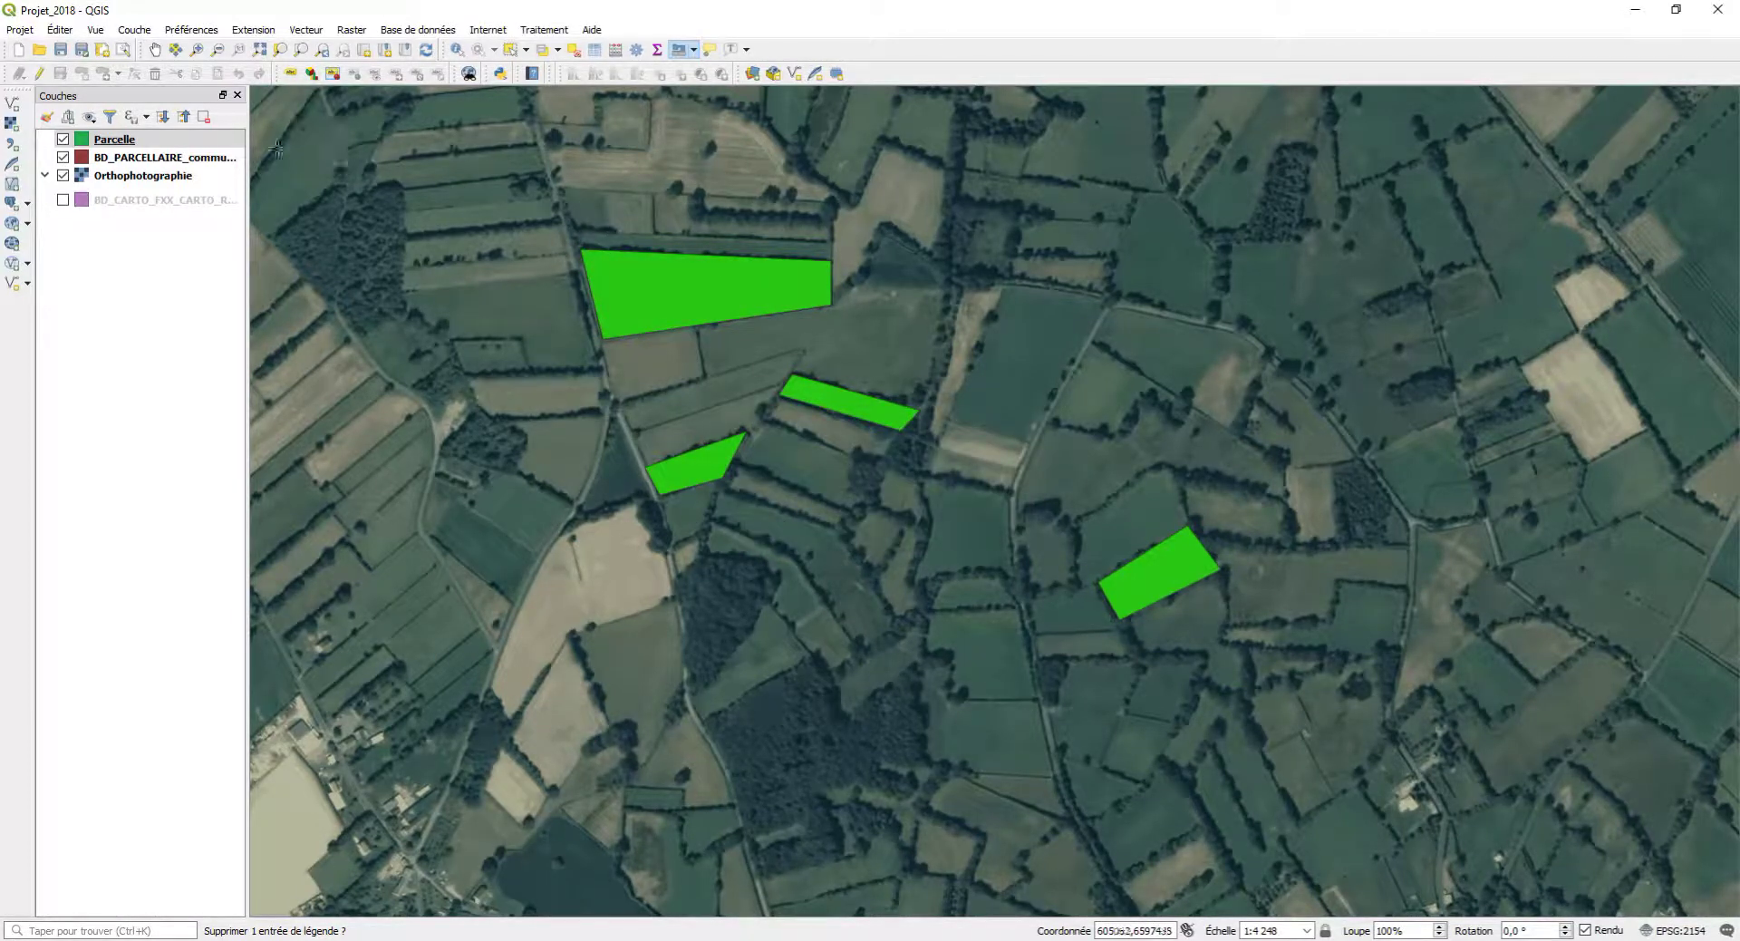
# Step: Open the Parcelle attribute table in edit mode and bring up the field calculator beside it
pyautogui.rightClick(115, 141)
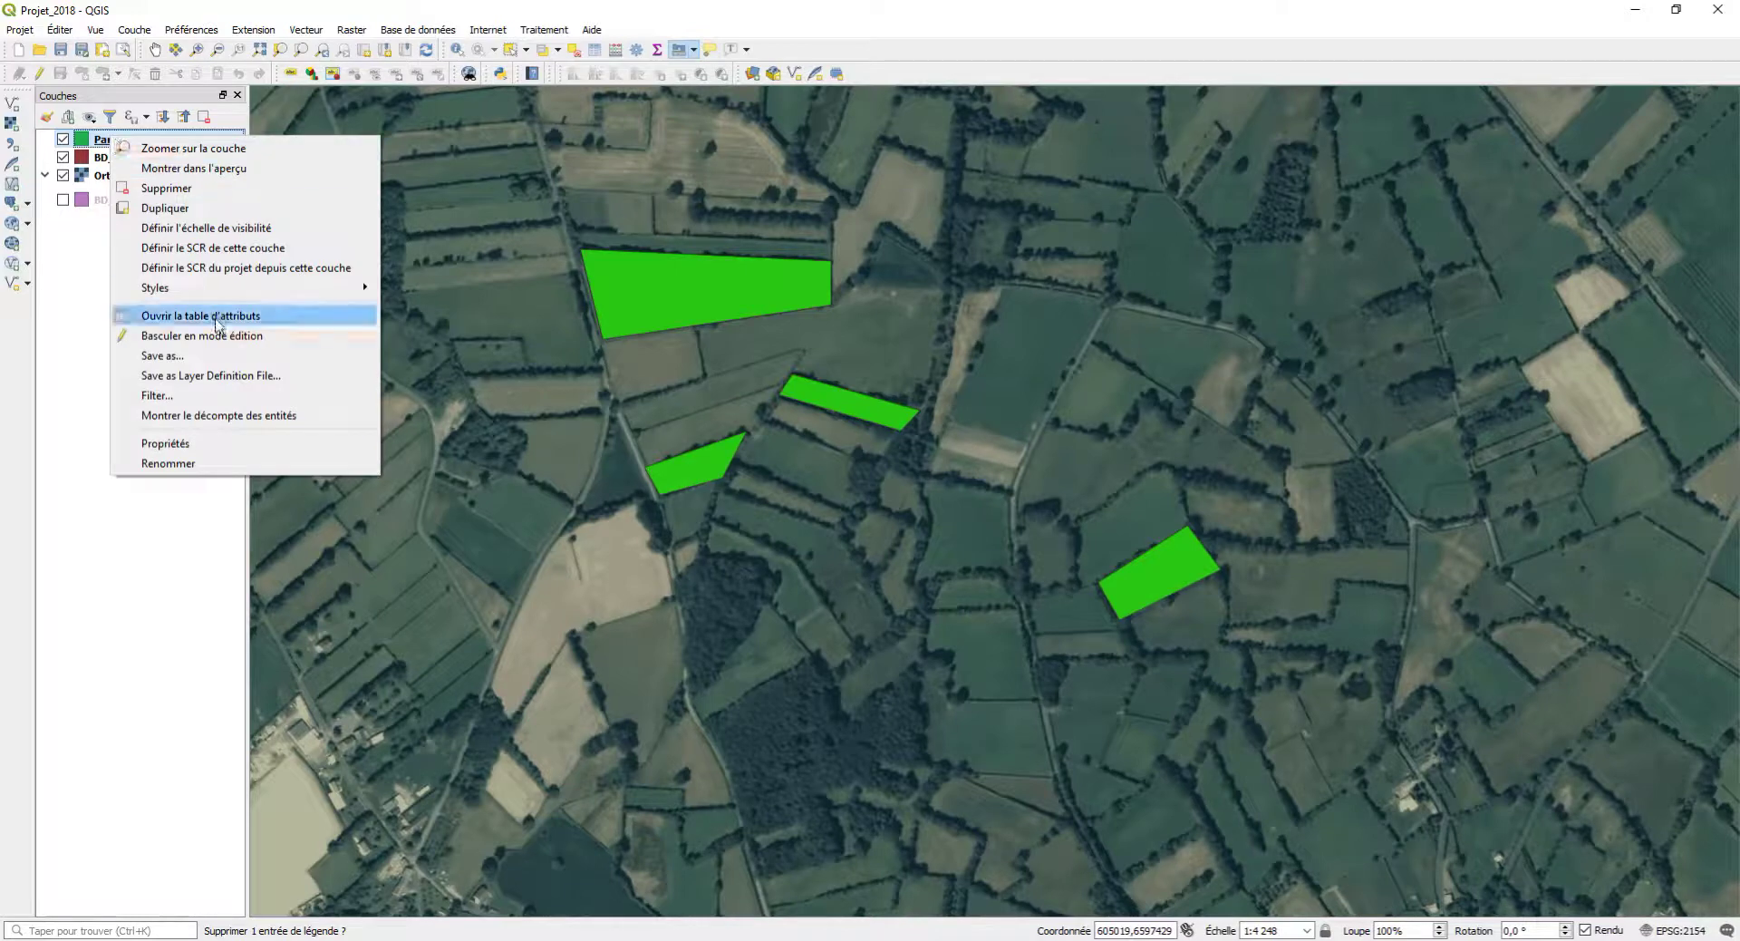
pyautogui.click(210, 316)
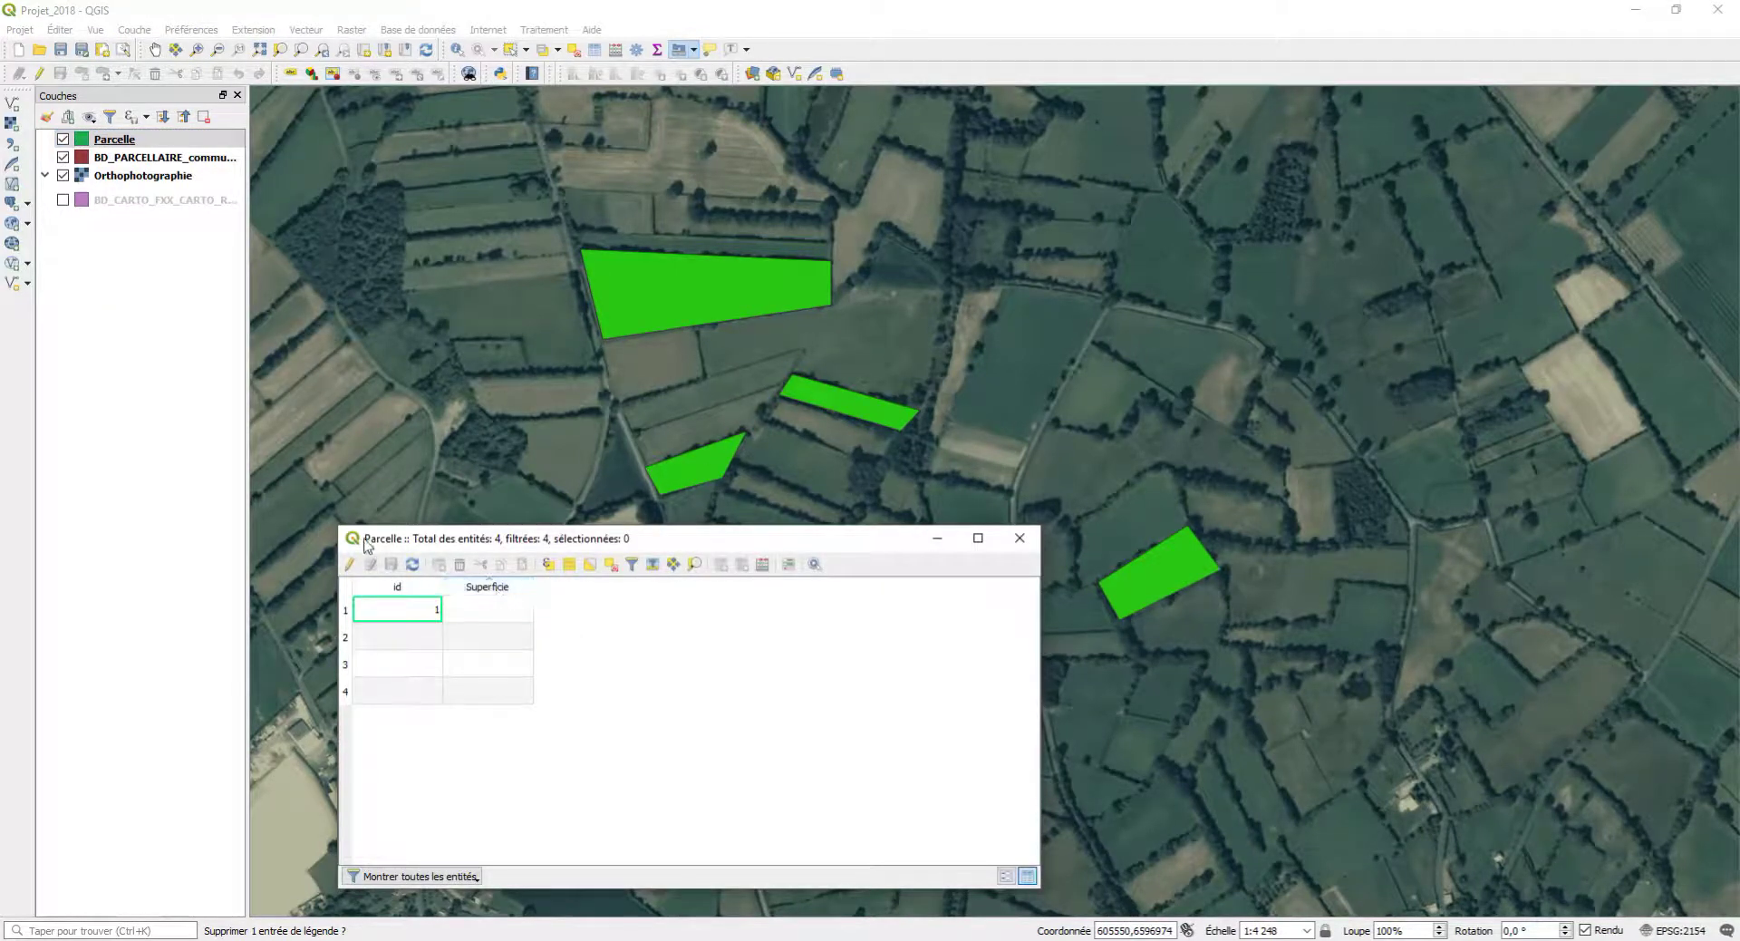
pyautogui.click(348, 565)
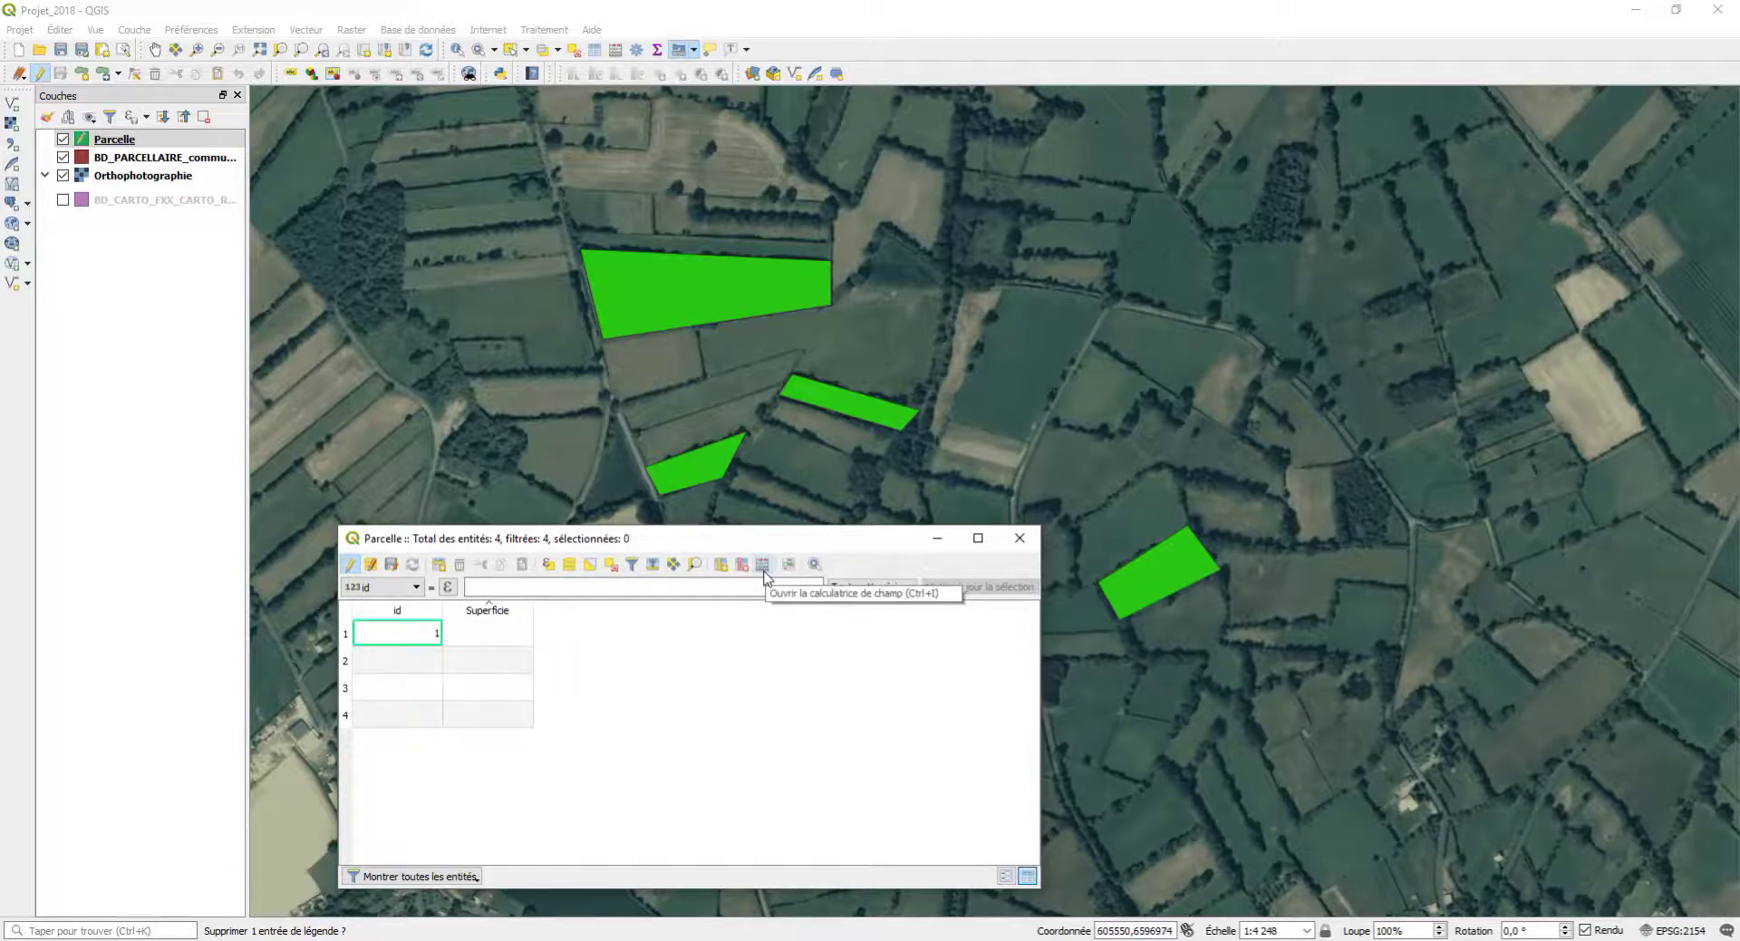
pyautogui.click(764, 576)
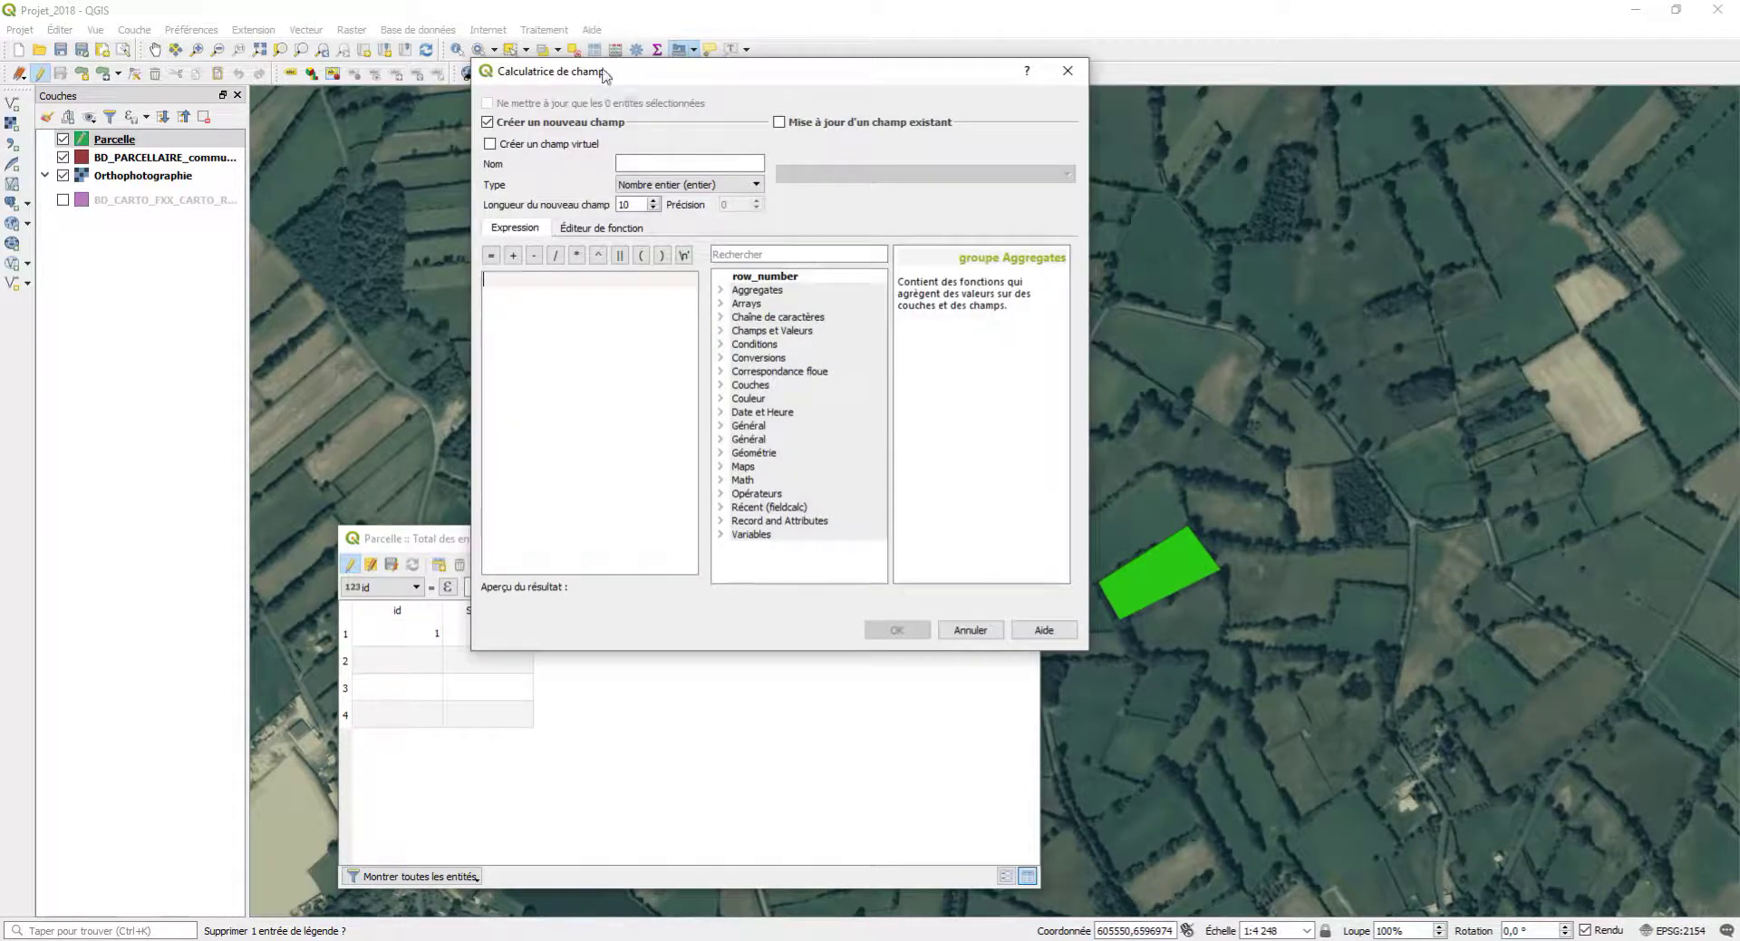
pyautogui.moveTo(604, 73); pyautogui.dragTo(1169, 204)
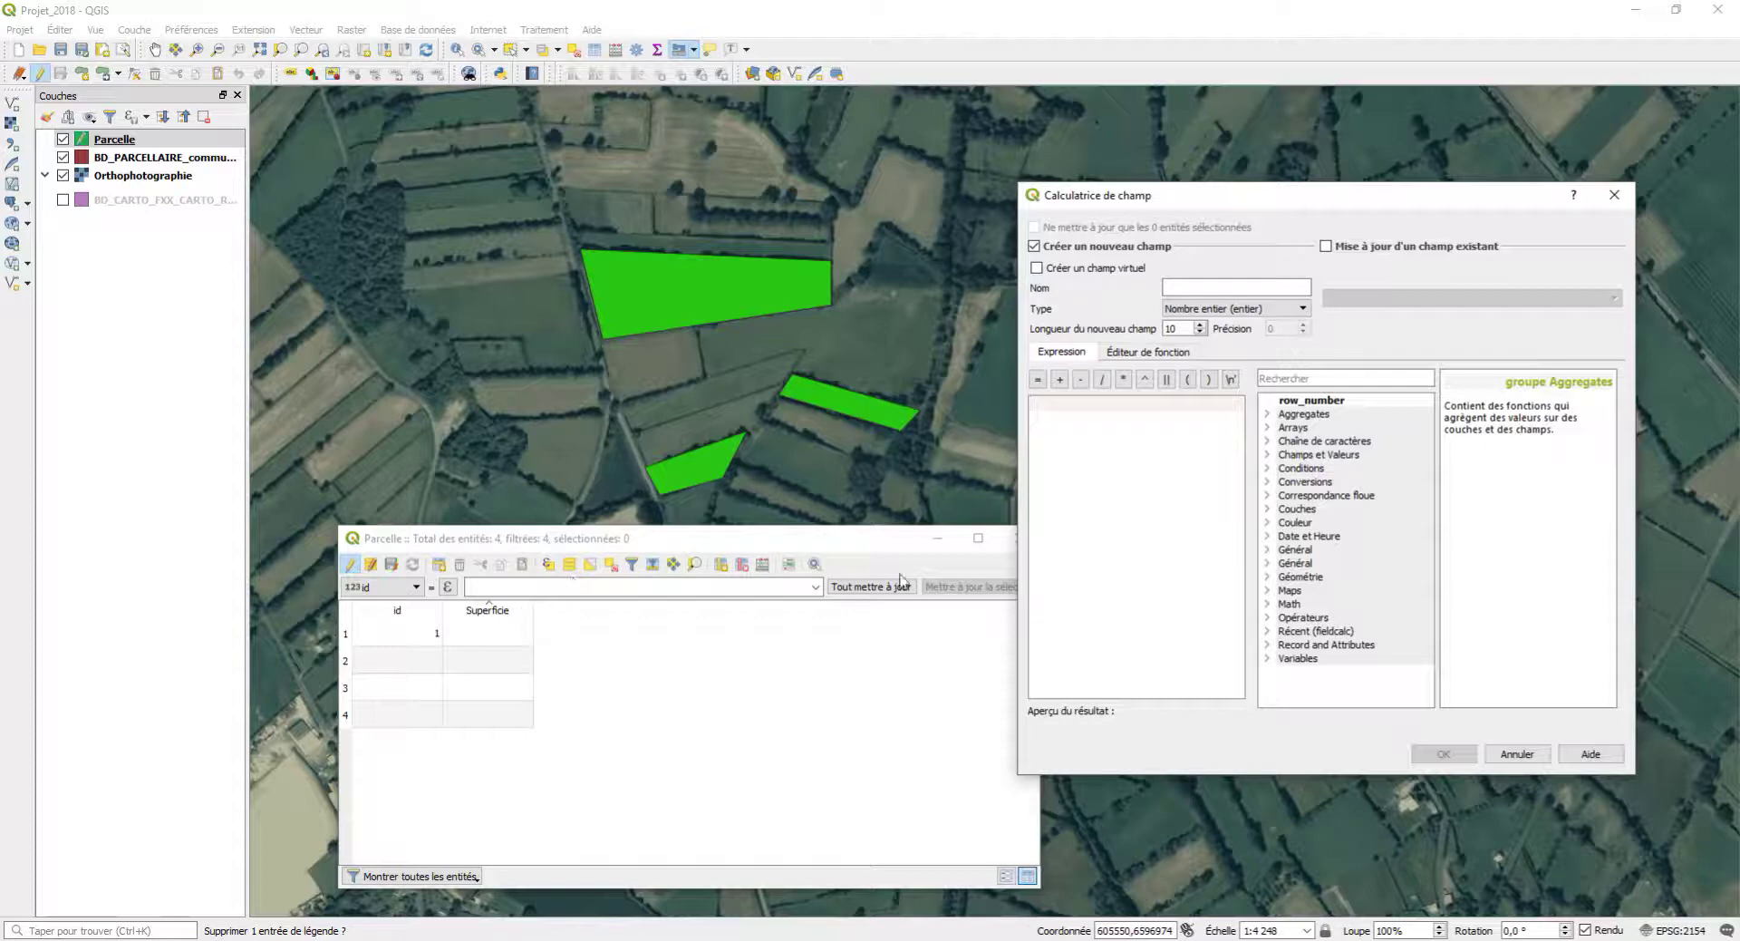
# Step: Update the existing Superficie field of all parcels with the geometry expression $area
pyautogui.click(1350, 250)
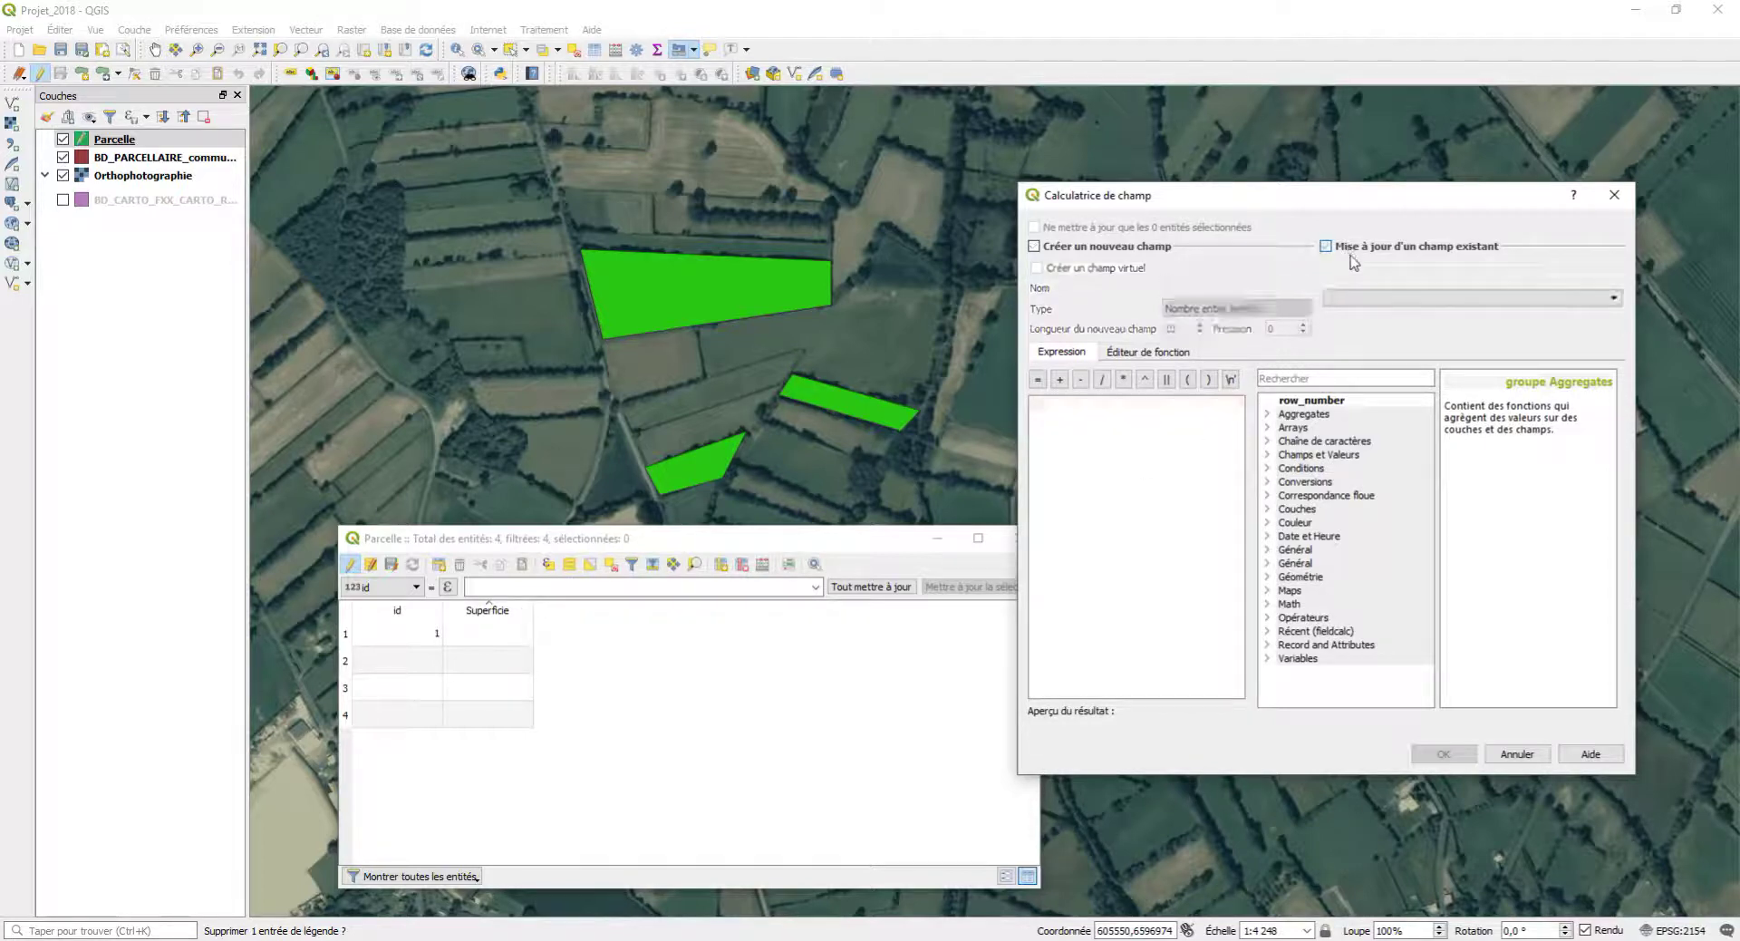
pyautogui.click(1393, 295)
pyautogui.click(1370, 328)
pyautogui.click(1268, 577)
pyautogui.click(1304, 577)
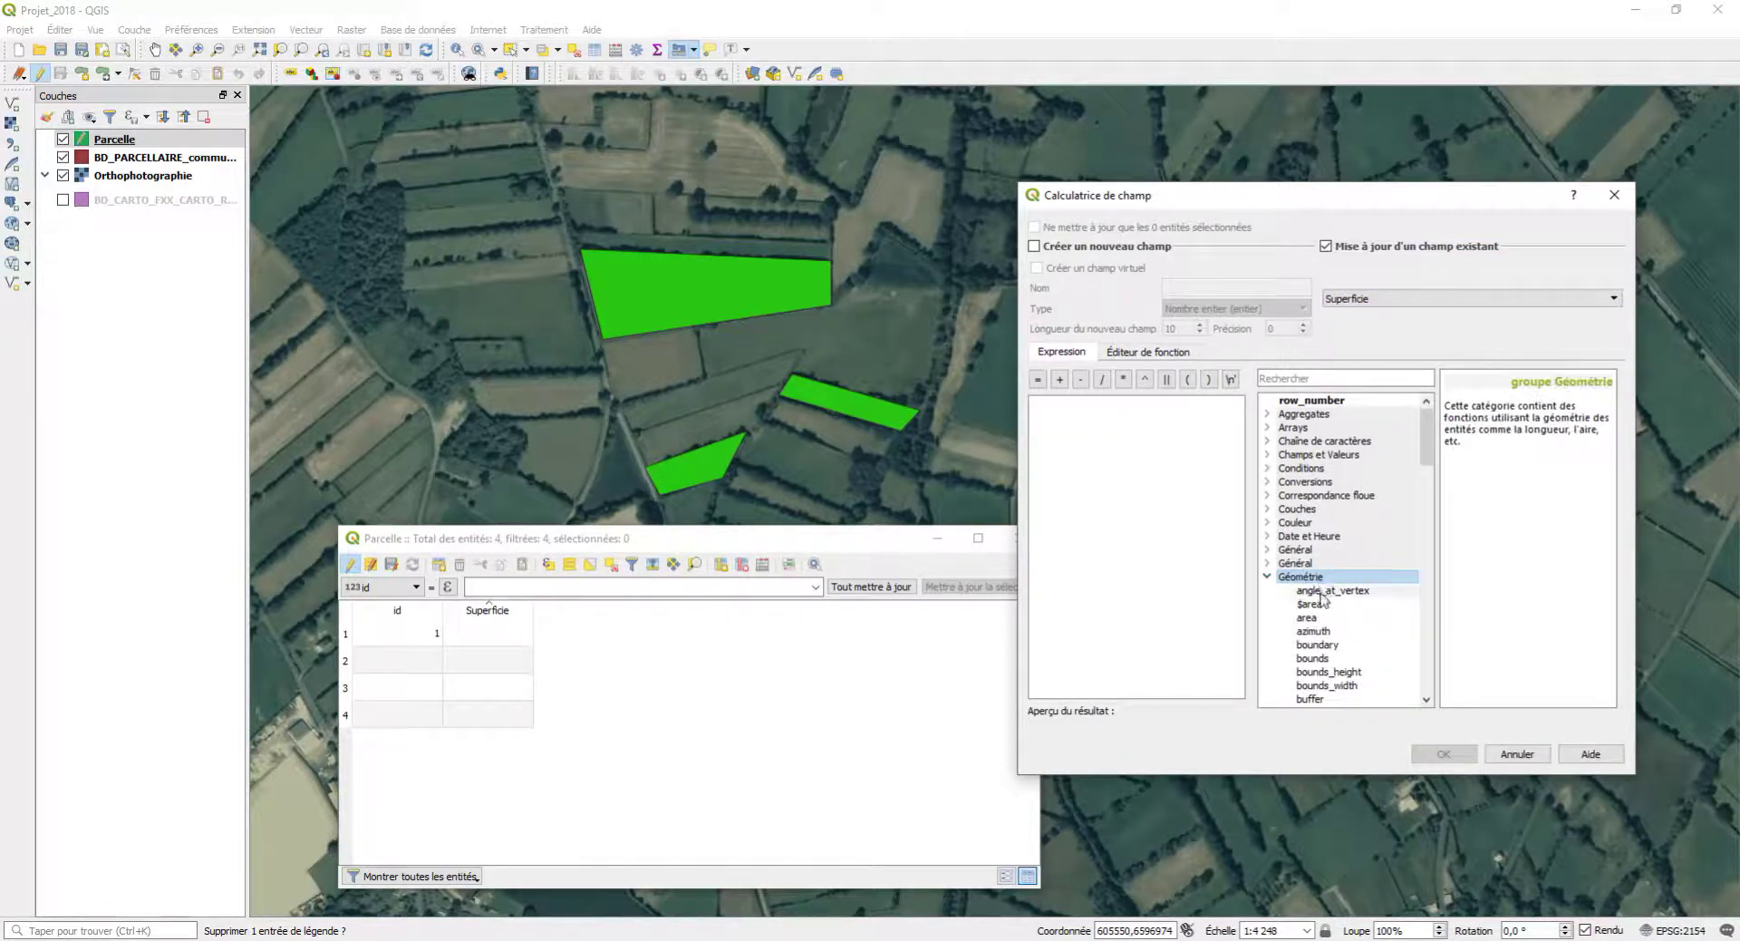
pyautogui.click(1322, 604)
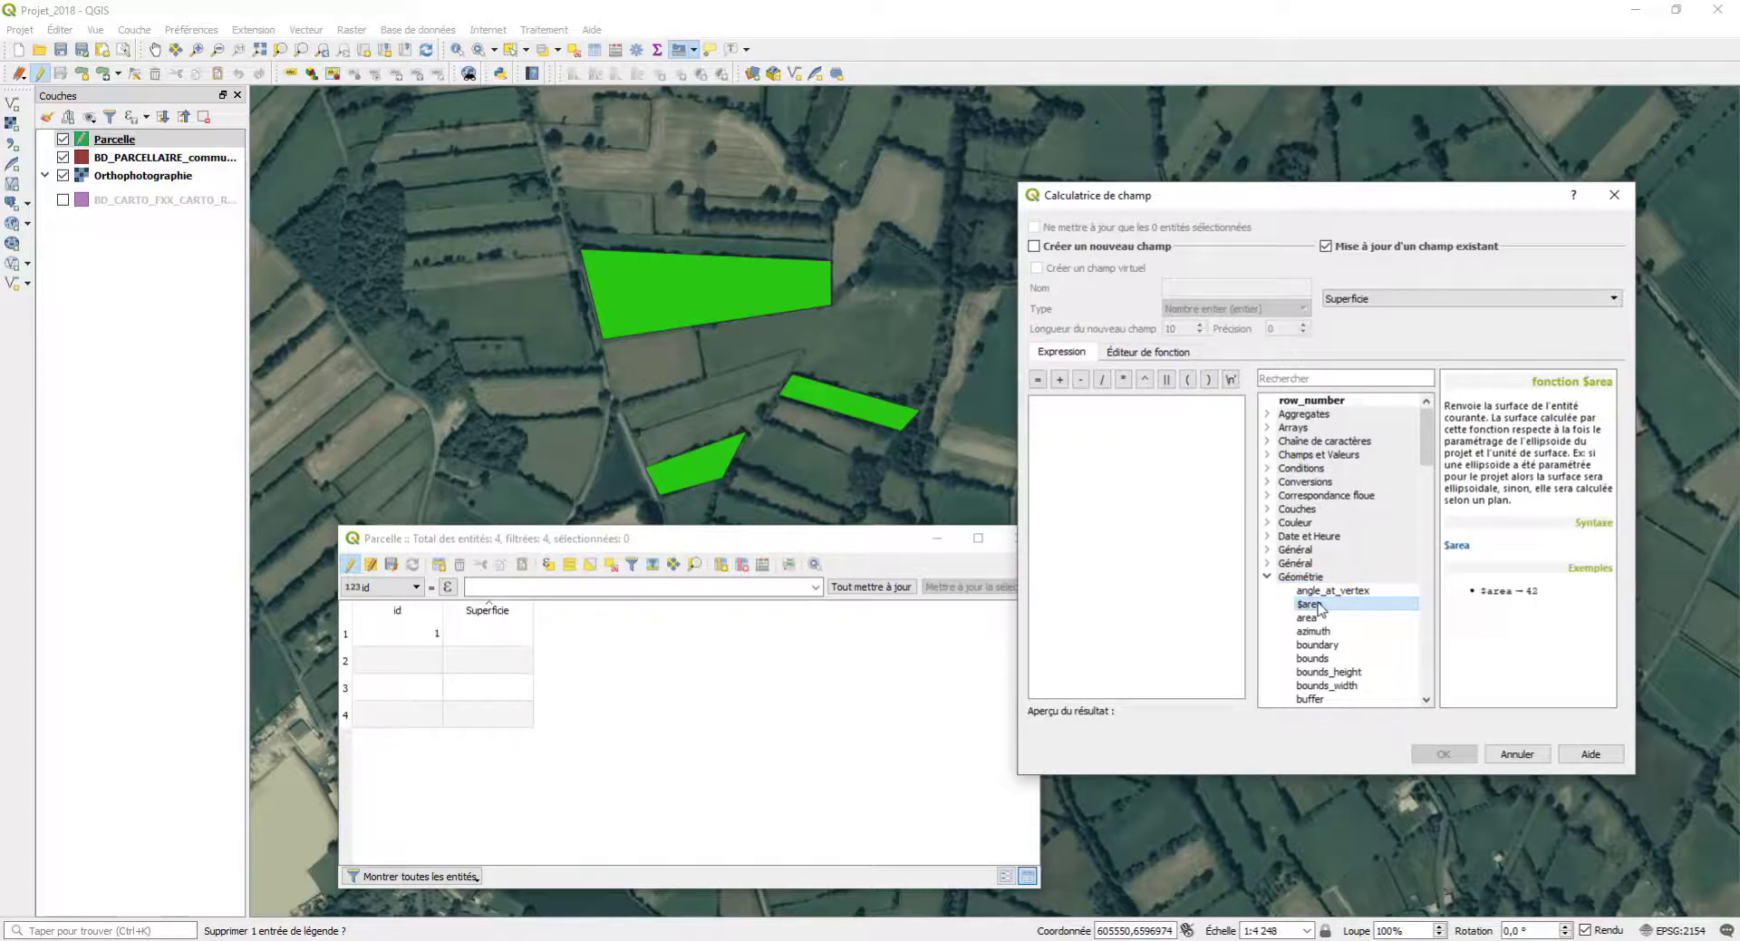
pyautogui.doubleClick(1314, 604)
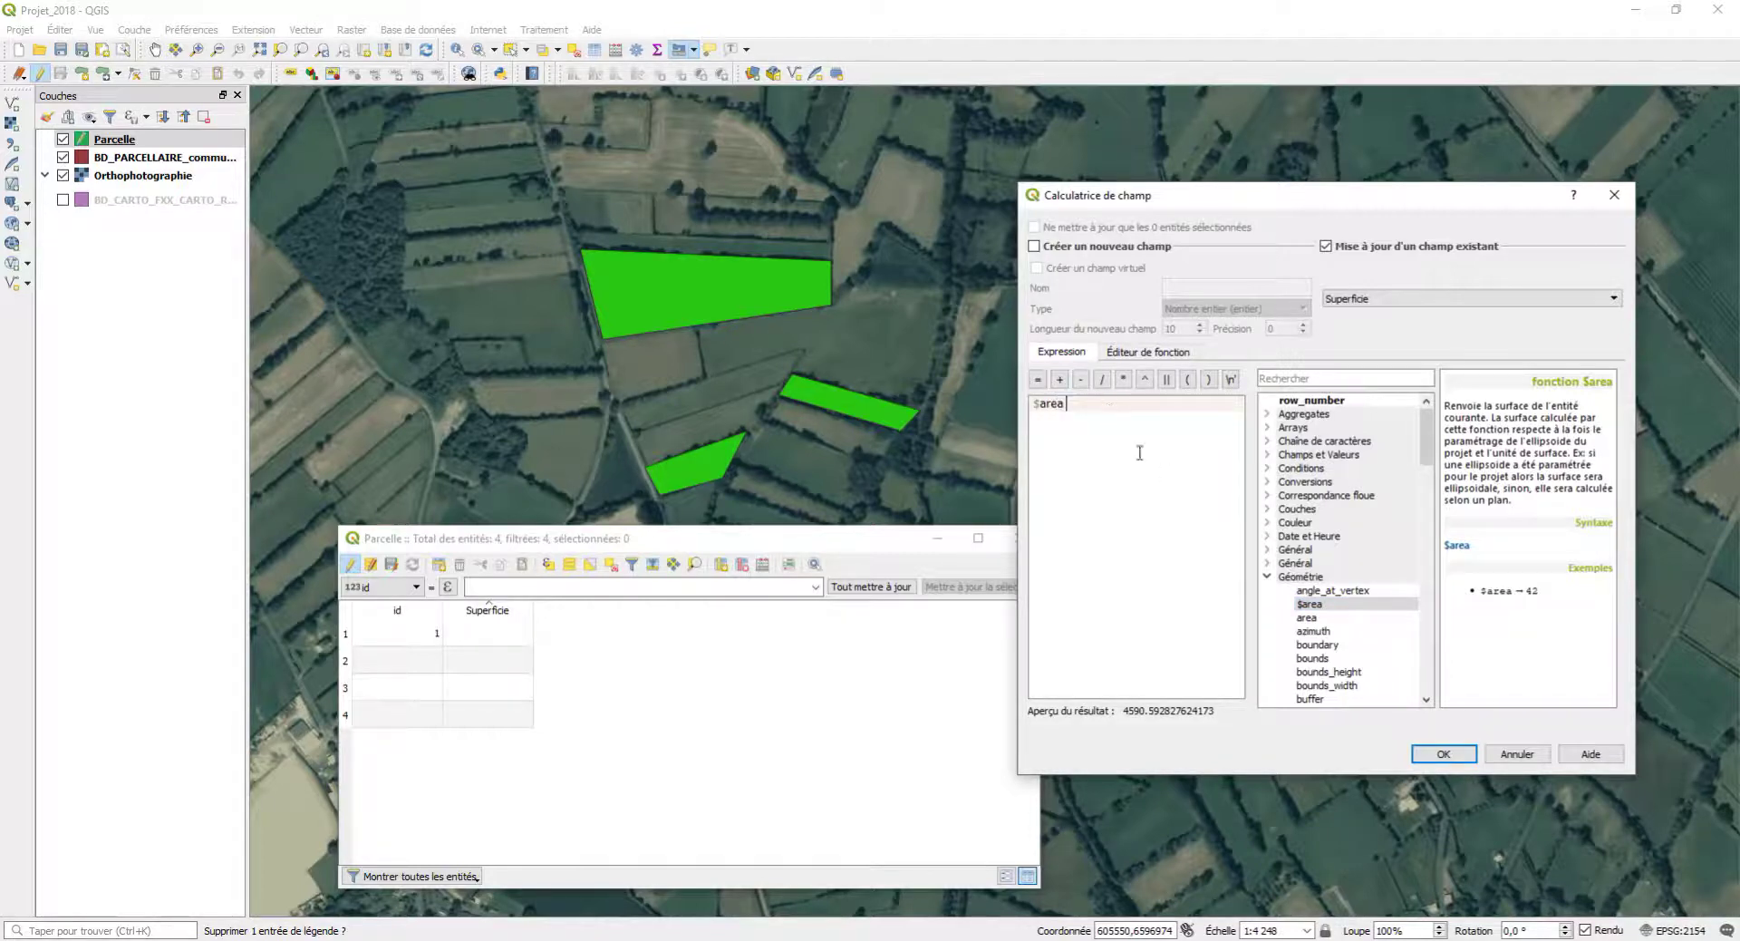
pyautogui.click(1444, 754)
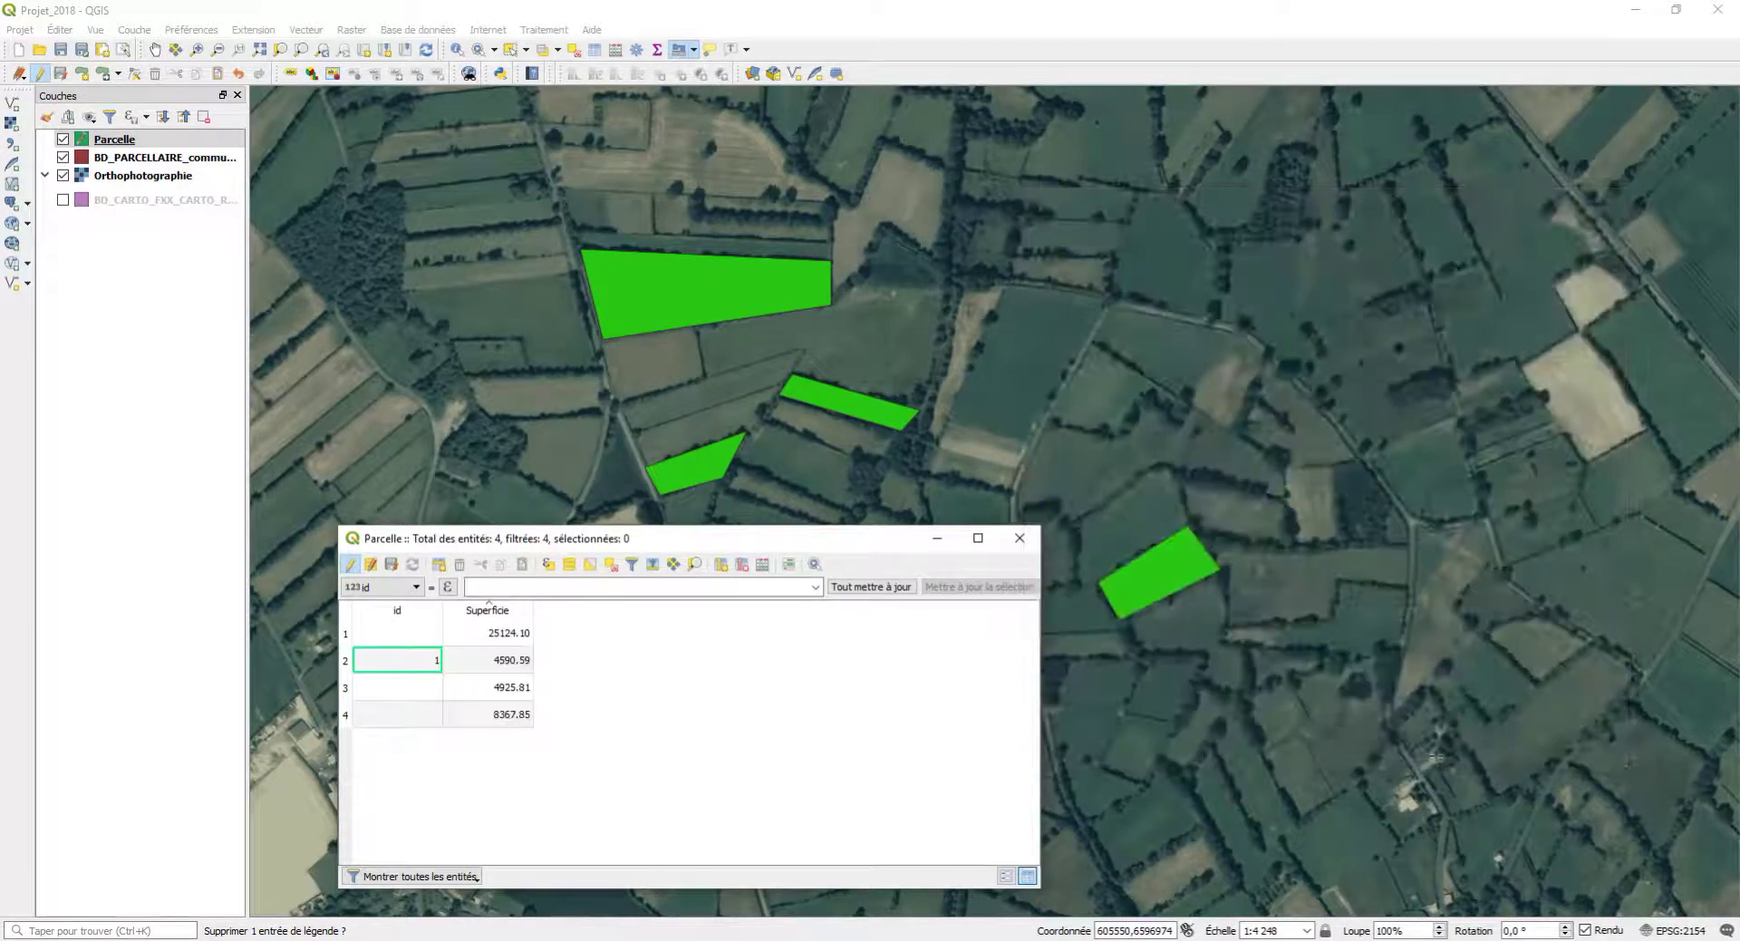
# Step: Move the attribute table clear of the parcels and select its first record to locate that parcel on the map
pyautogui.moveTo(862, 541); pyautogui.dragTo(1453, 181)
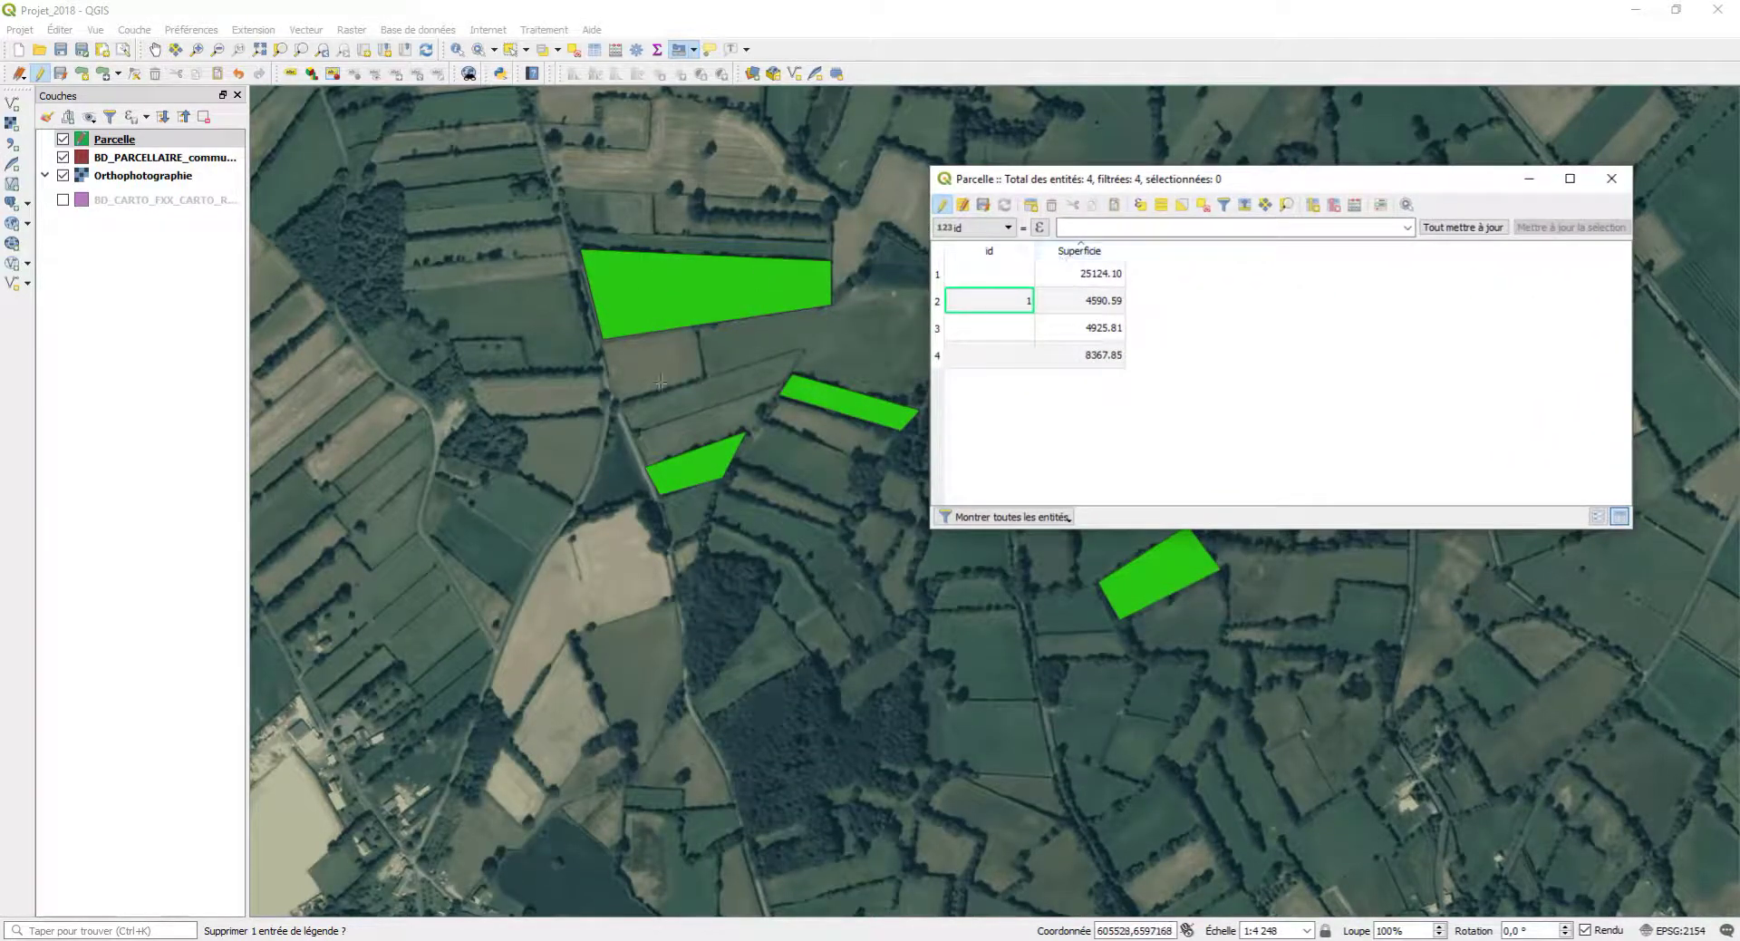
pyautogui.moveTo(1096, 184); pyautogui.dragTo(1119, 138)
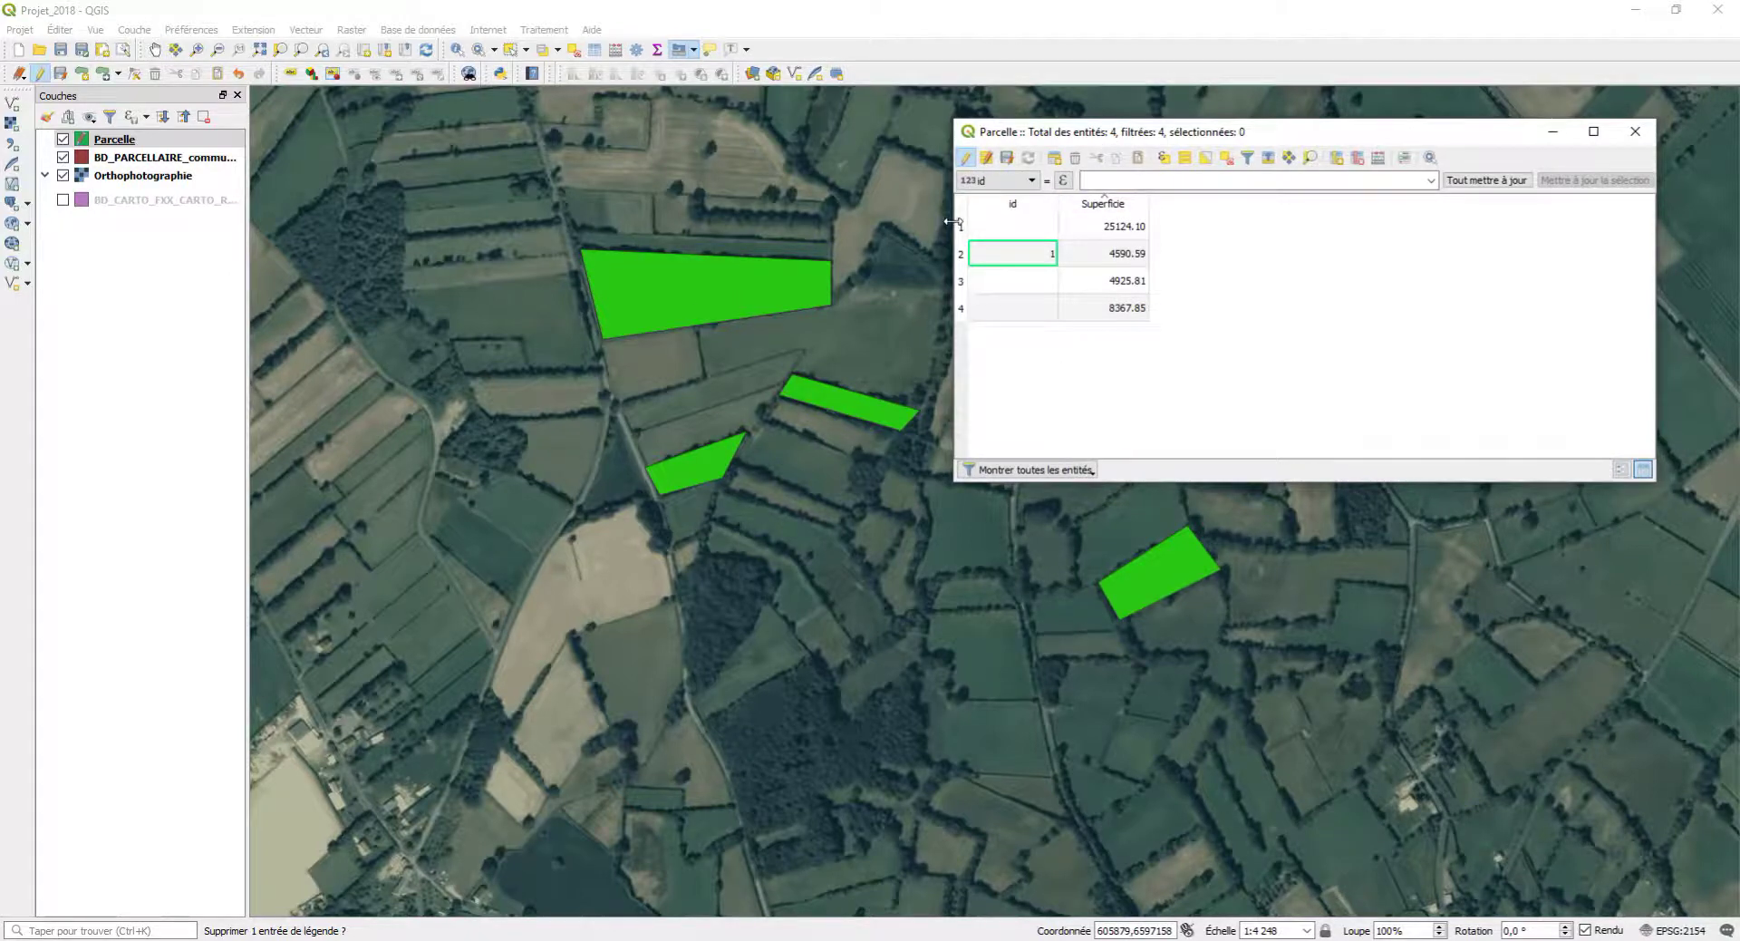
pyautogui.click(737, 263)
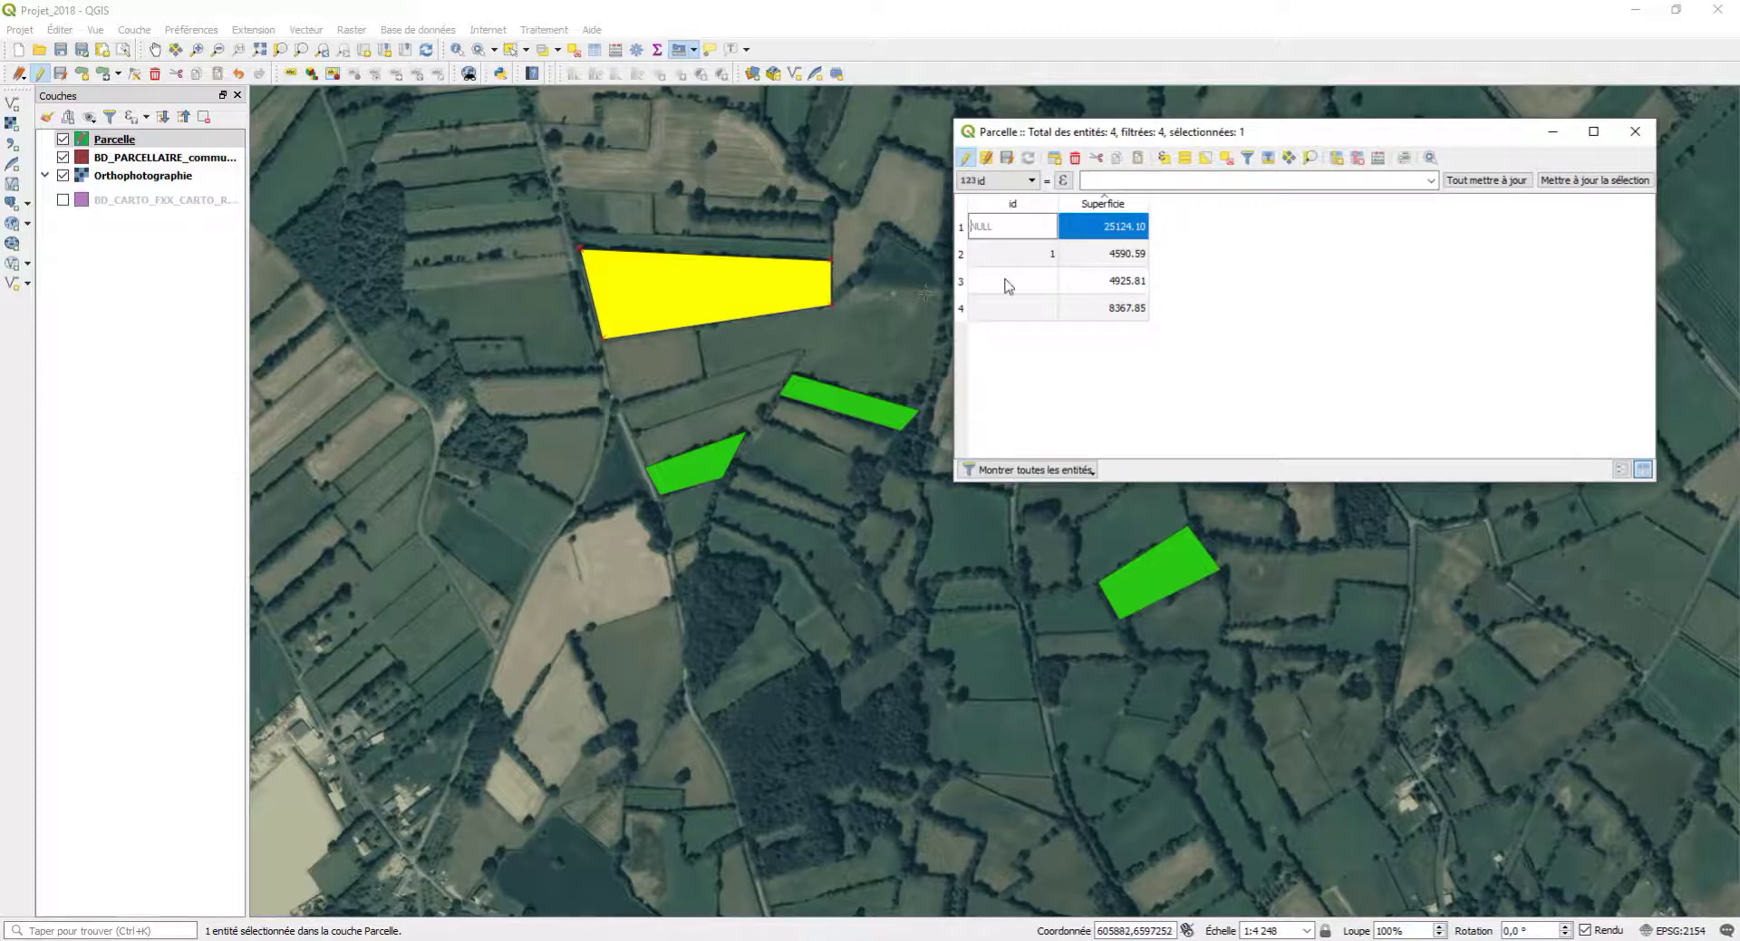
# Step: Save the Parcelle edits, close the attribute table, and end editing of the layer
pyautogui.click(1007, 159)
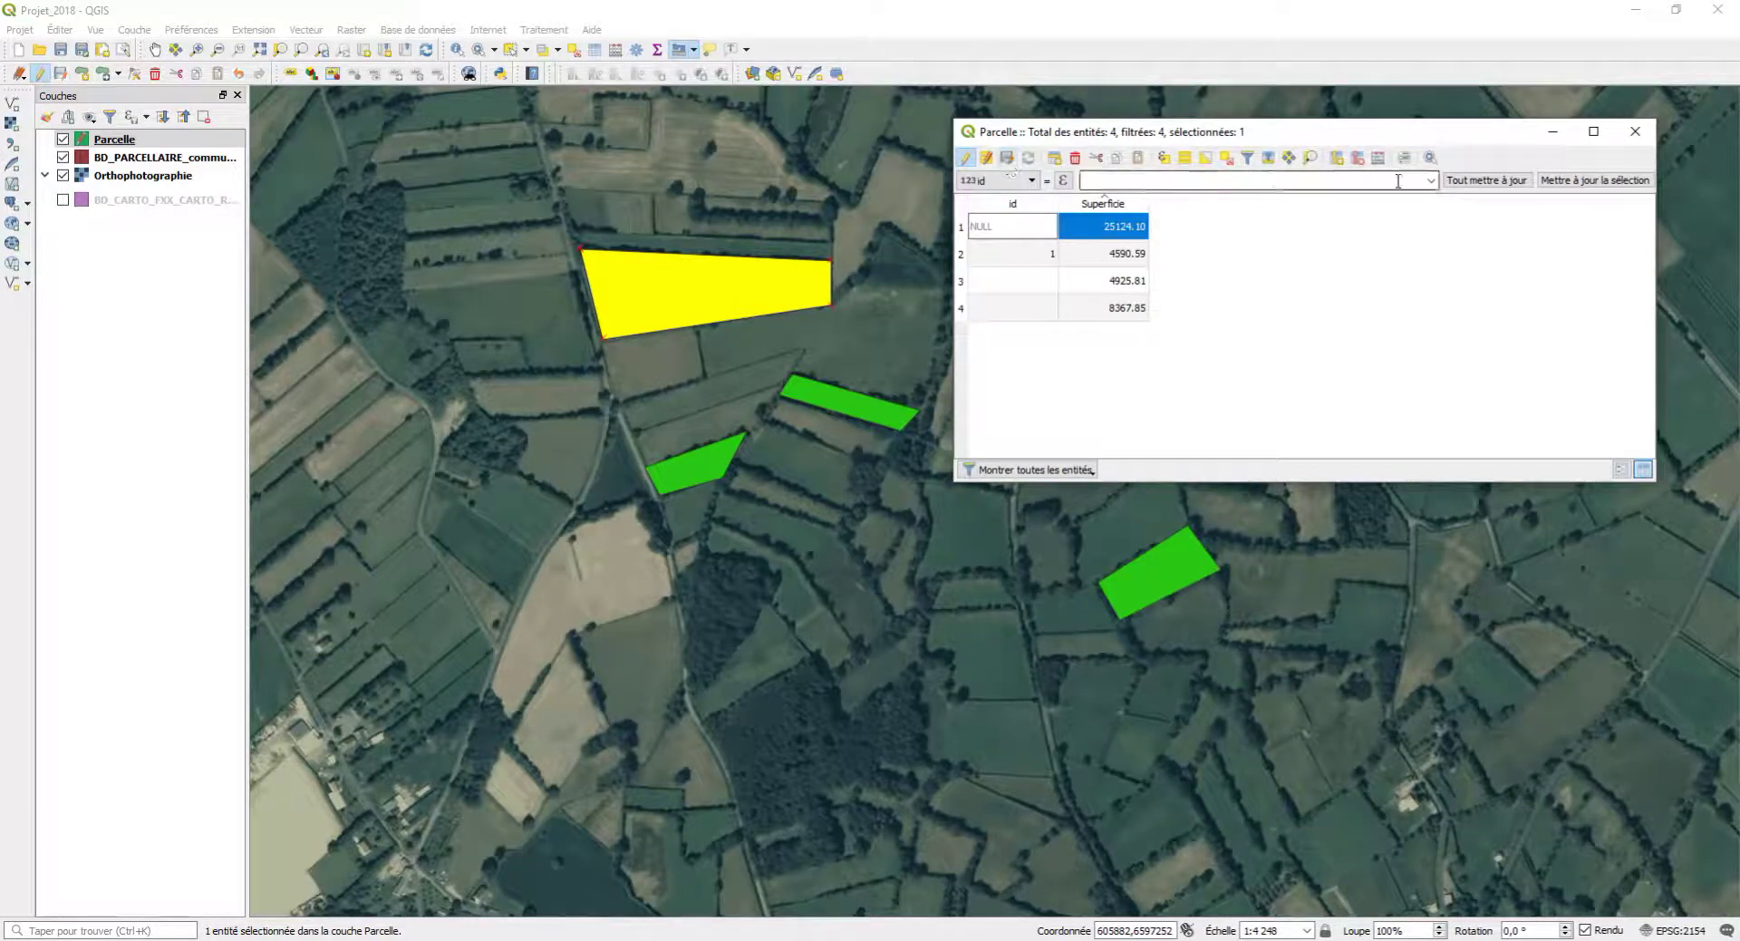
pyautogui.click(1635, 132)
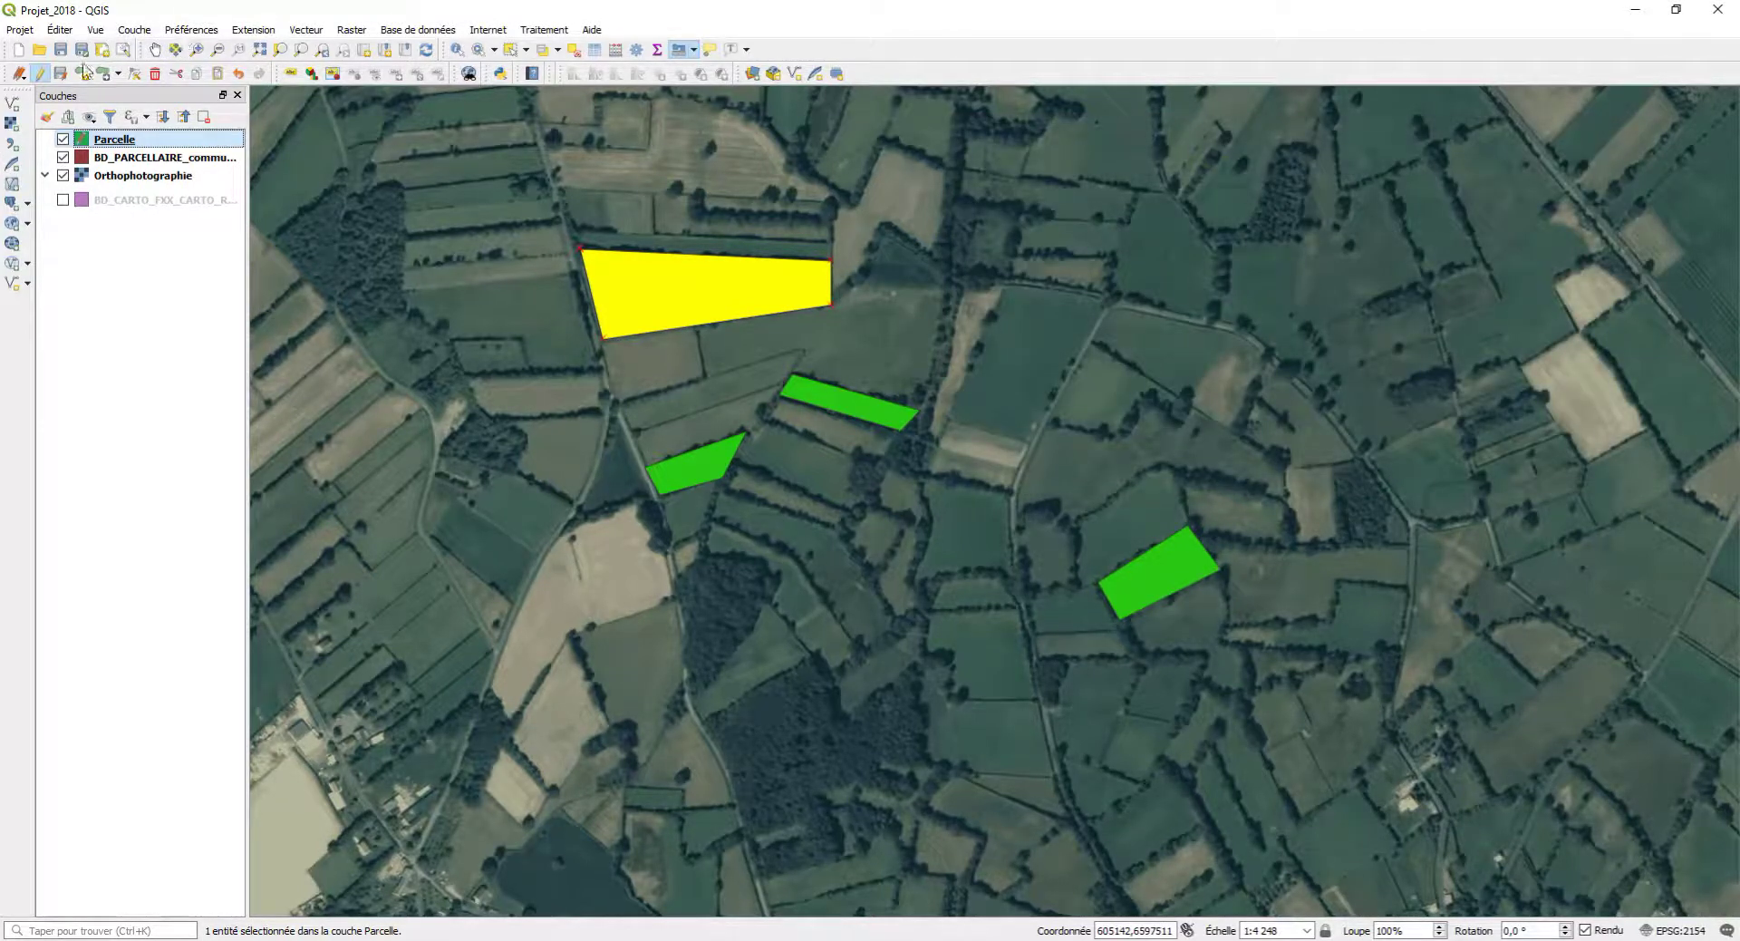
pyautogui.click(38, 73)
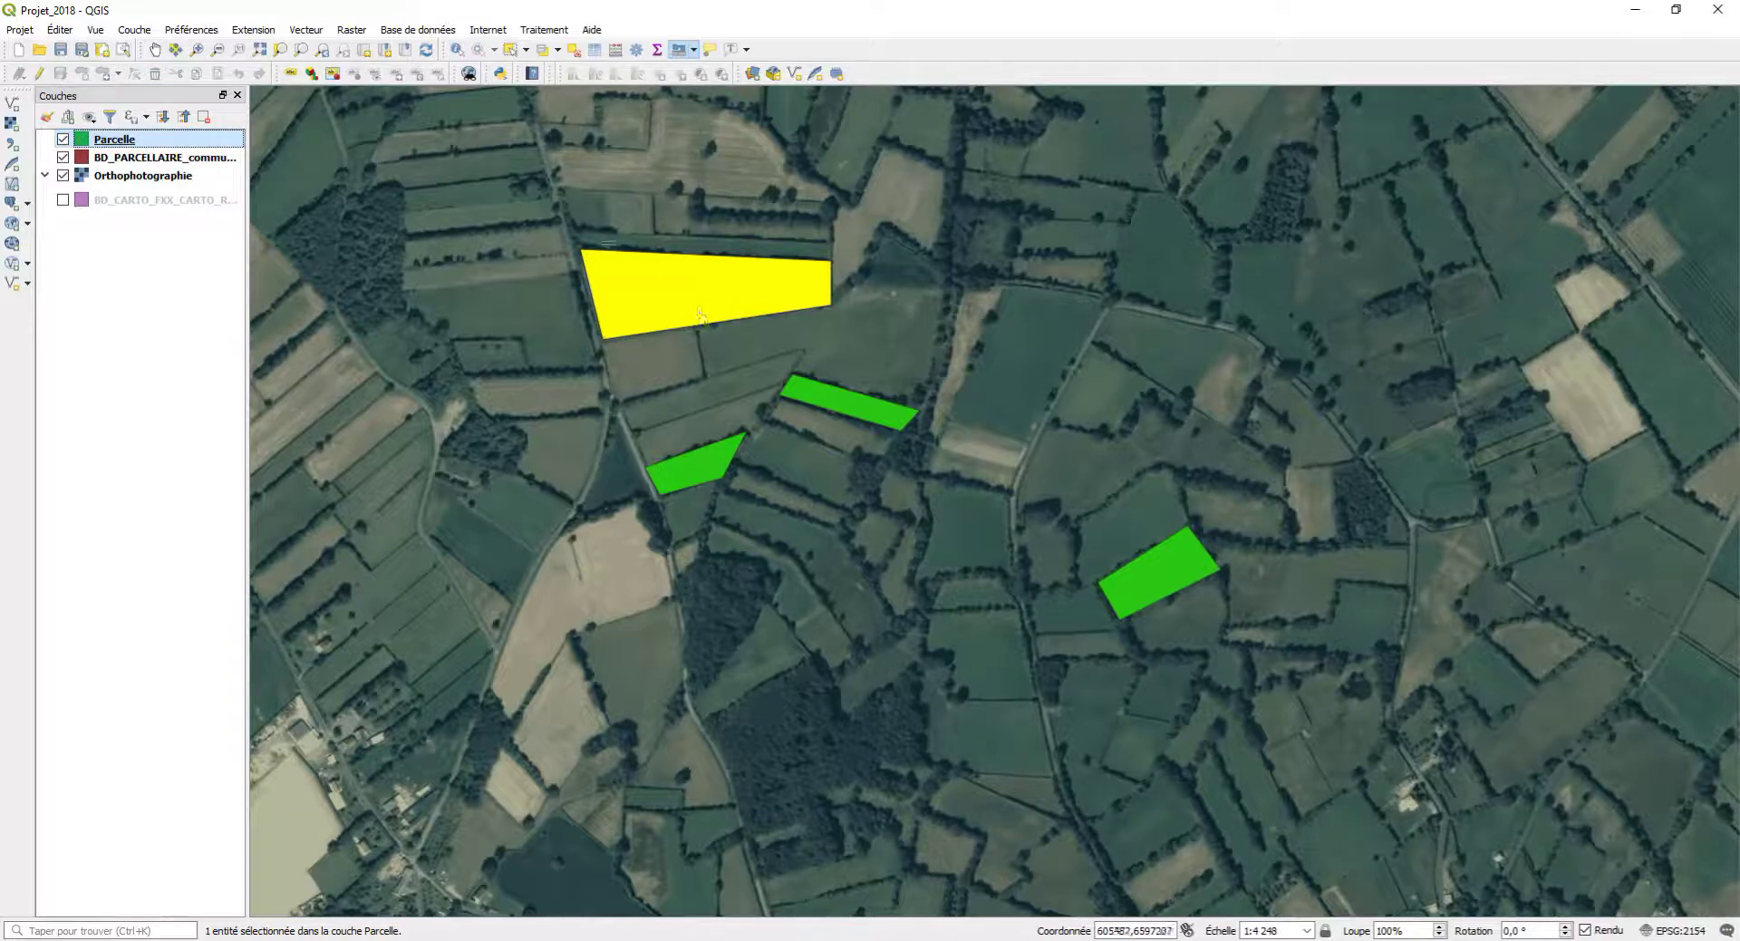
pyautogui.rightClick(118, 142)
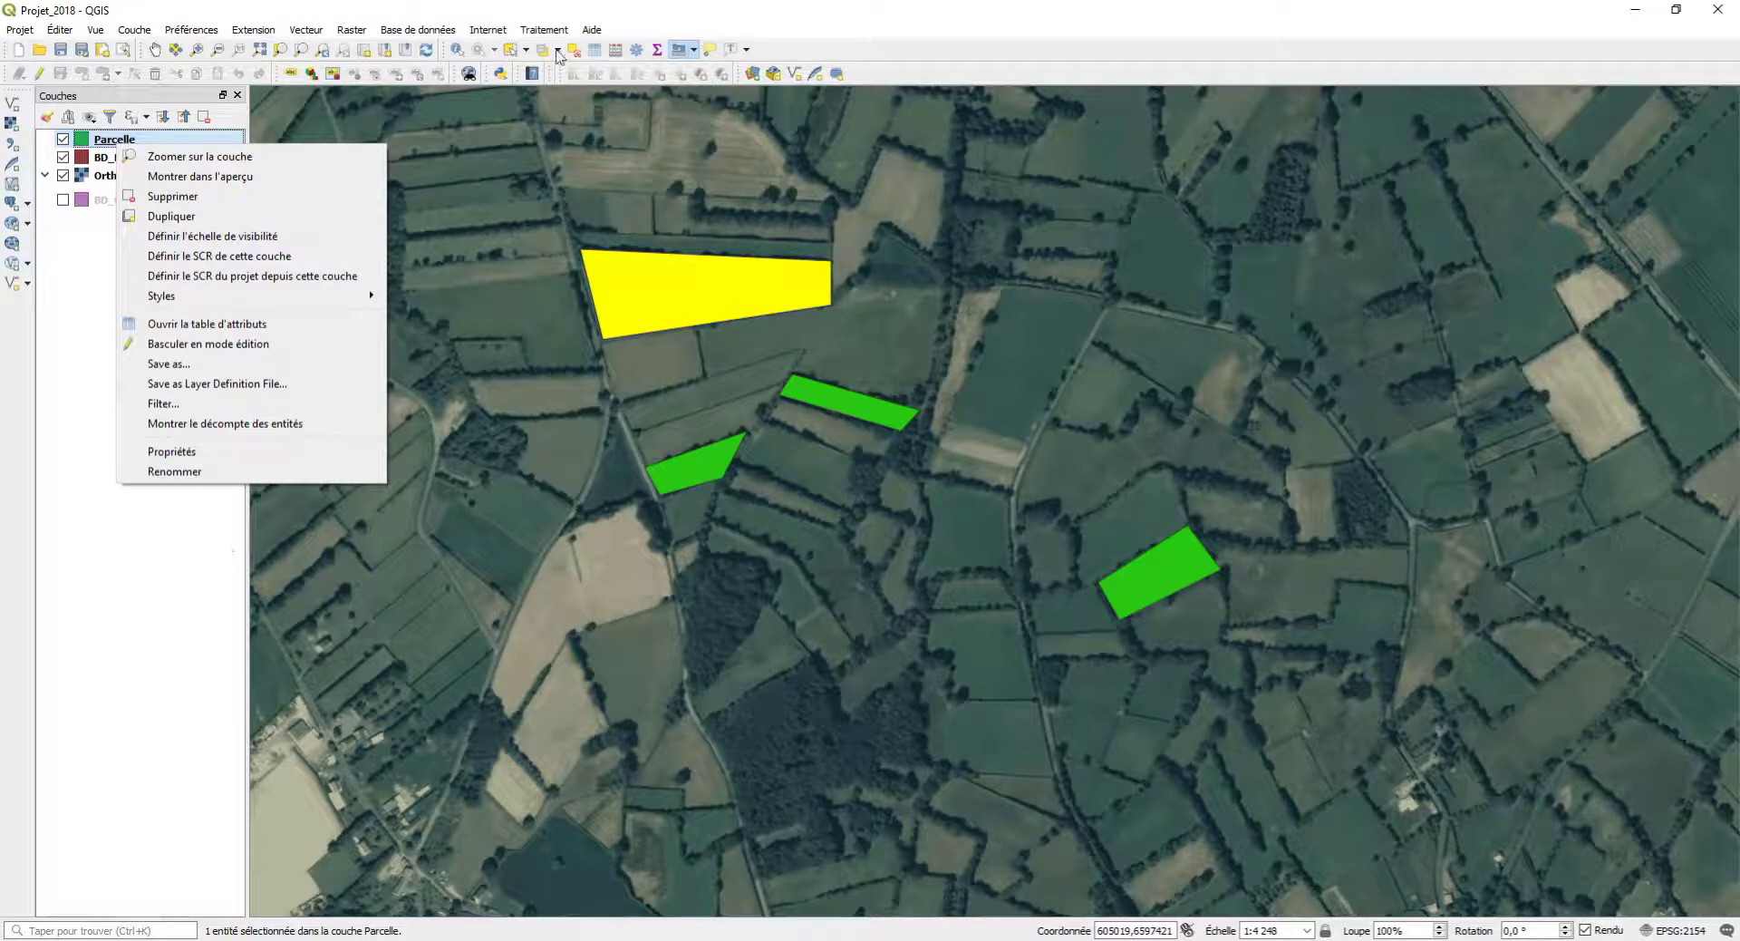
pyautogui.click(562, 9)
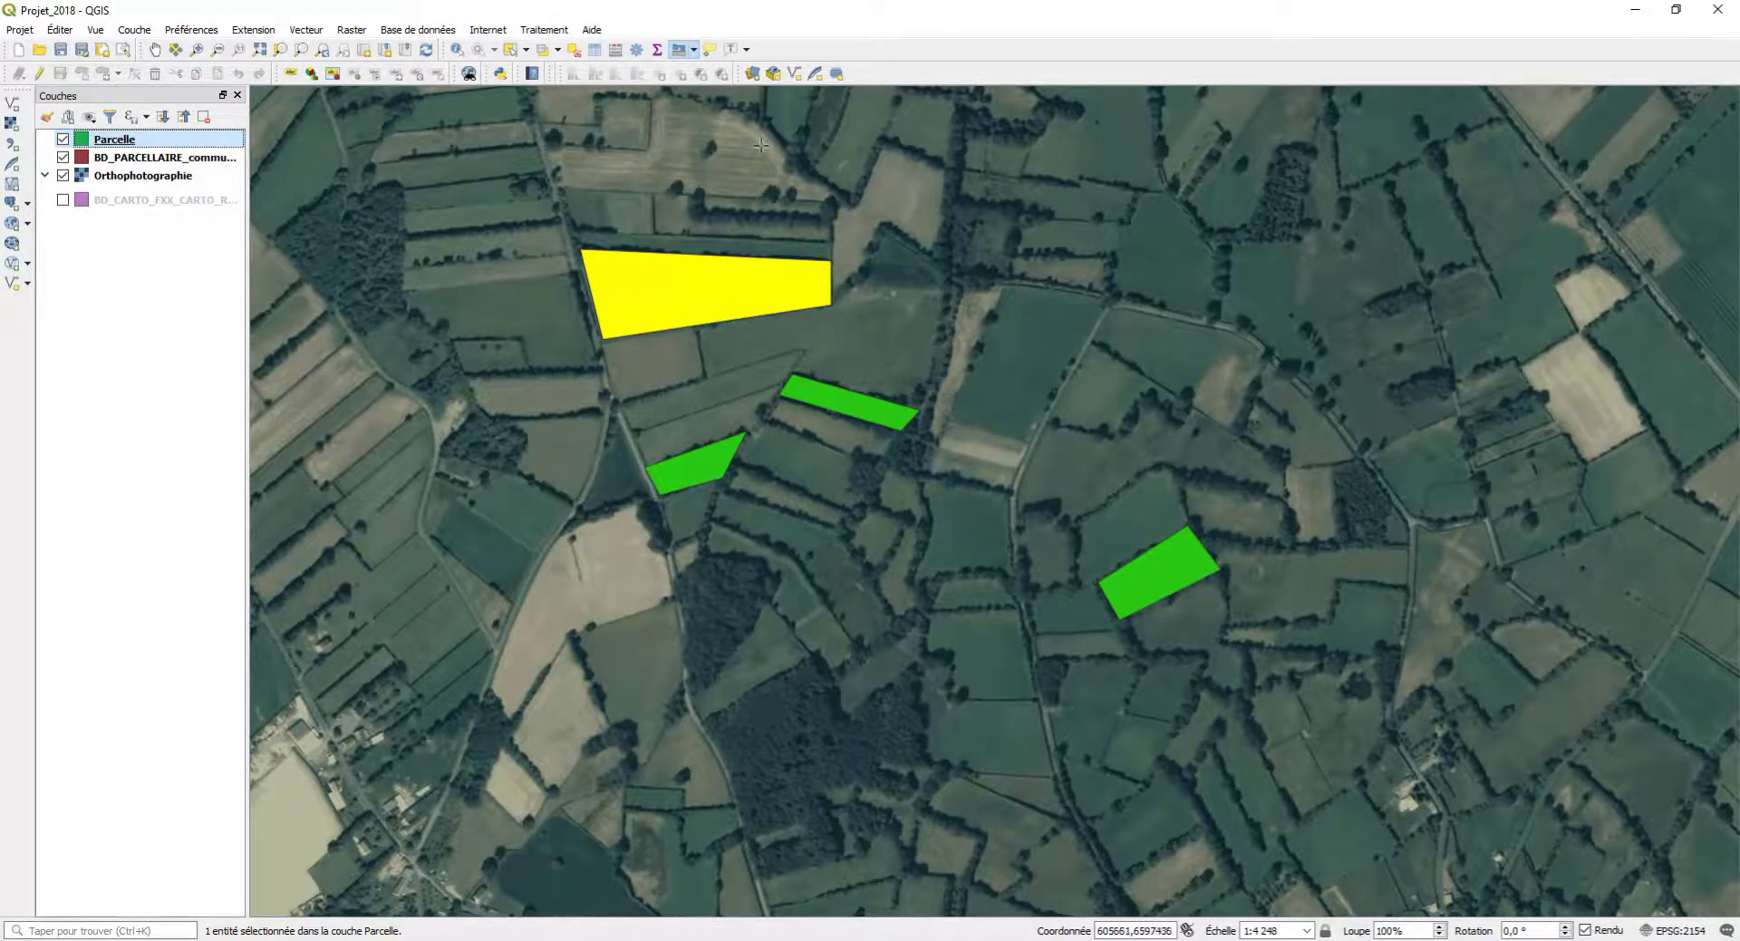
# Step: Show the extent of the BD_PARCELLAIRE commune layer and hide the Orthophotographie layer
pyautogui.rightClick(107, 157)
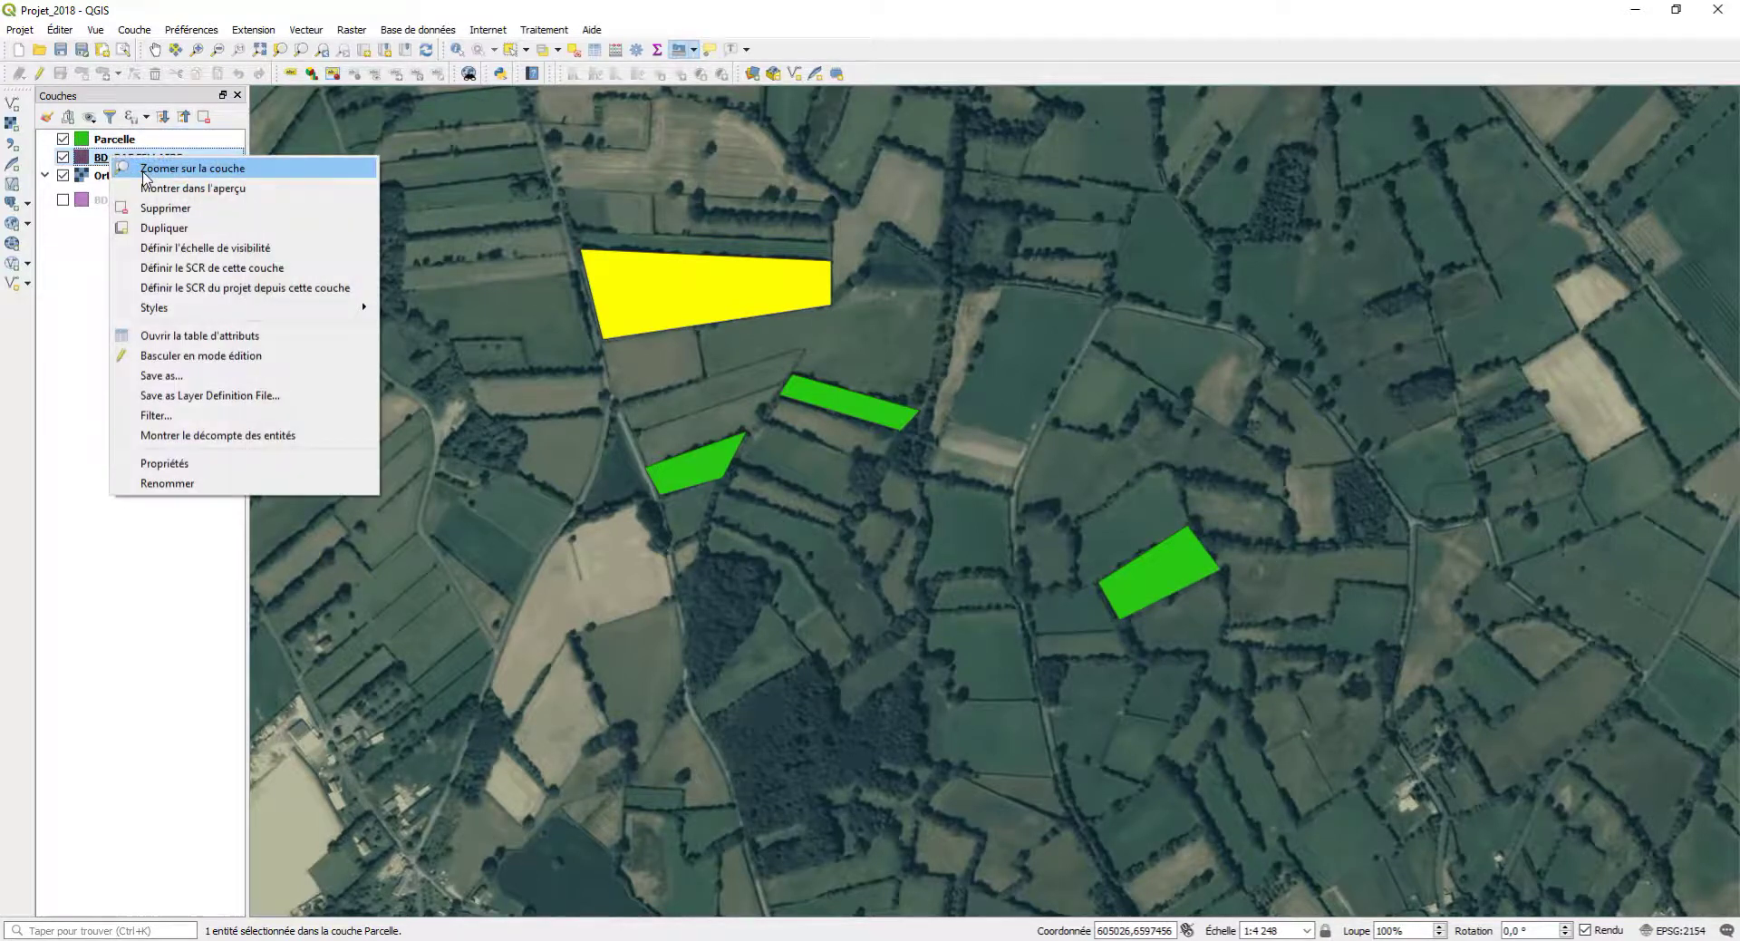
pyautogui.click(145, 169)
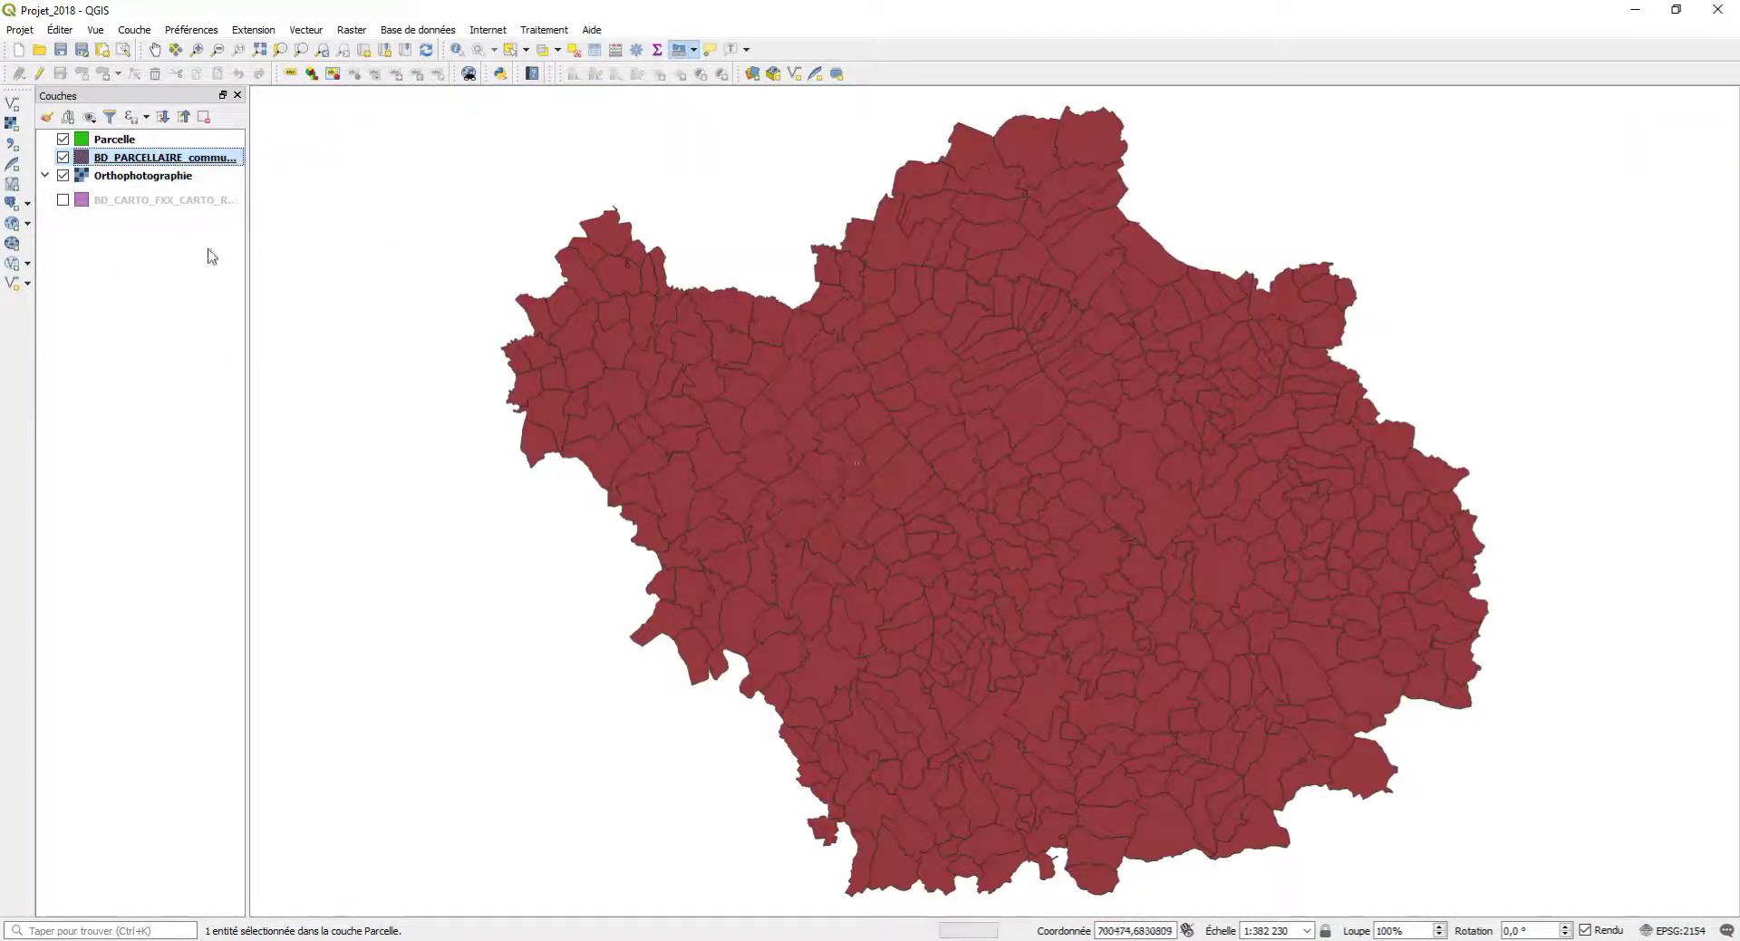
pyautogui.click(63, 175)
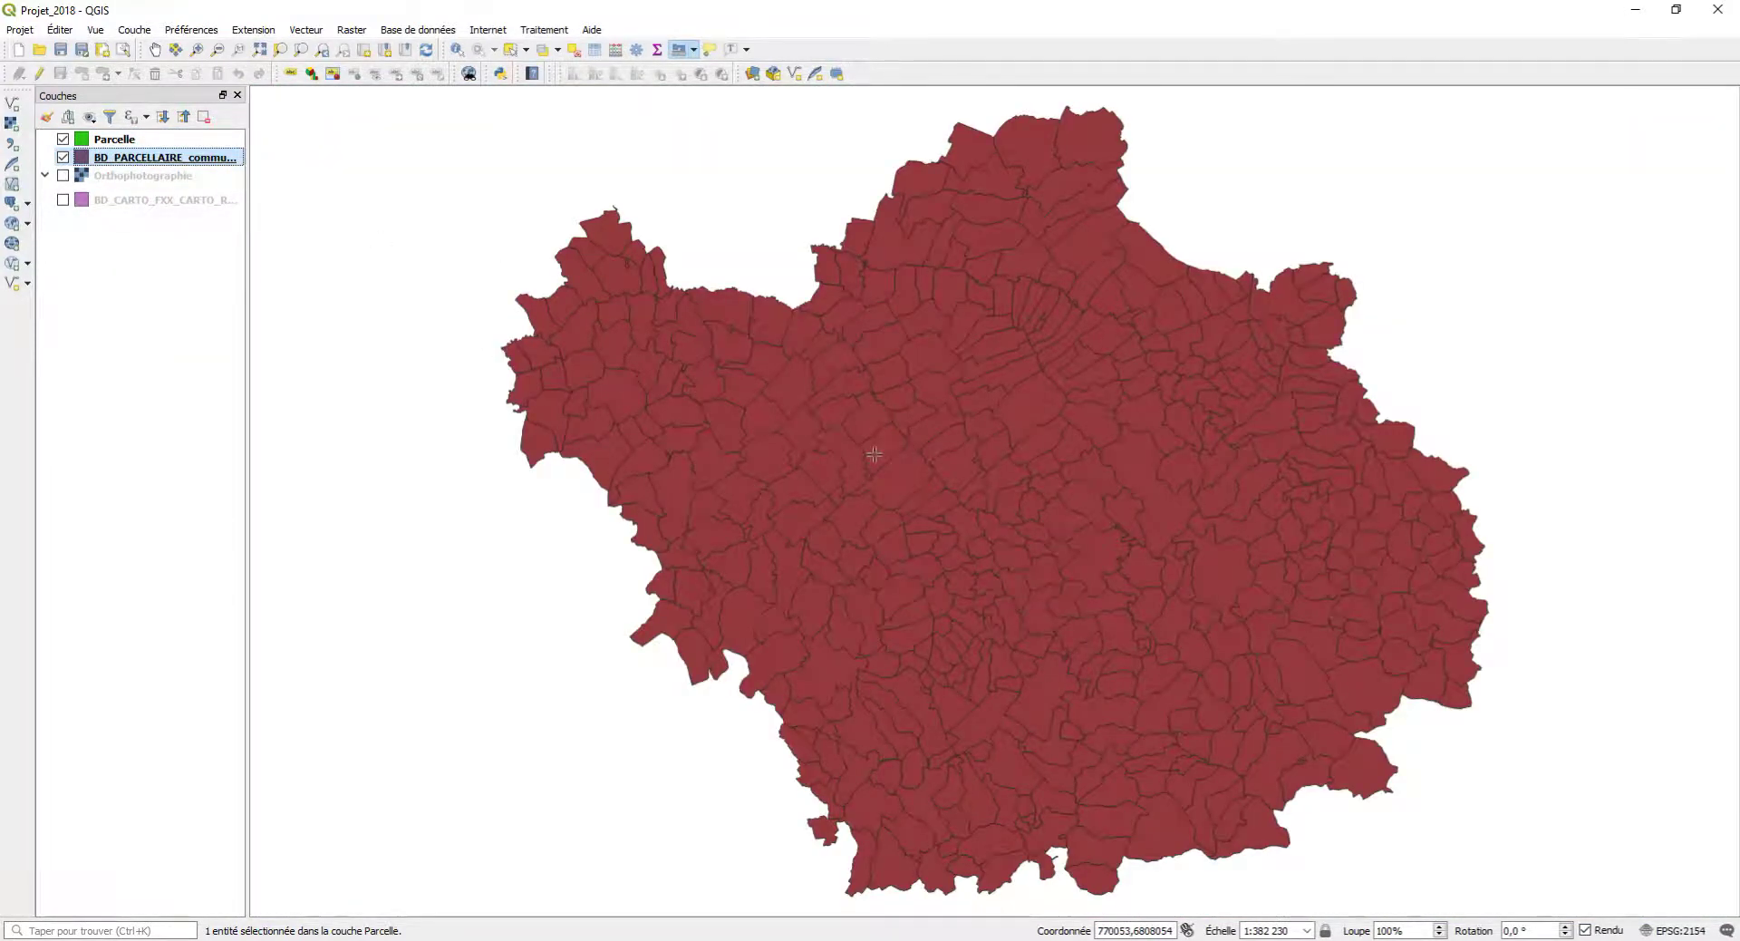
pyautogui.scroll(1, 874, 454)
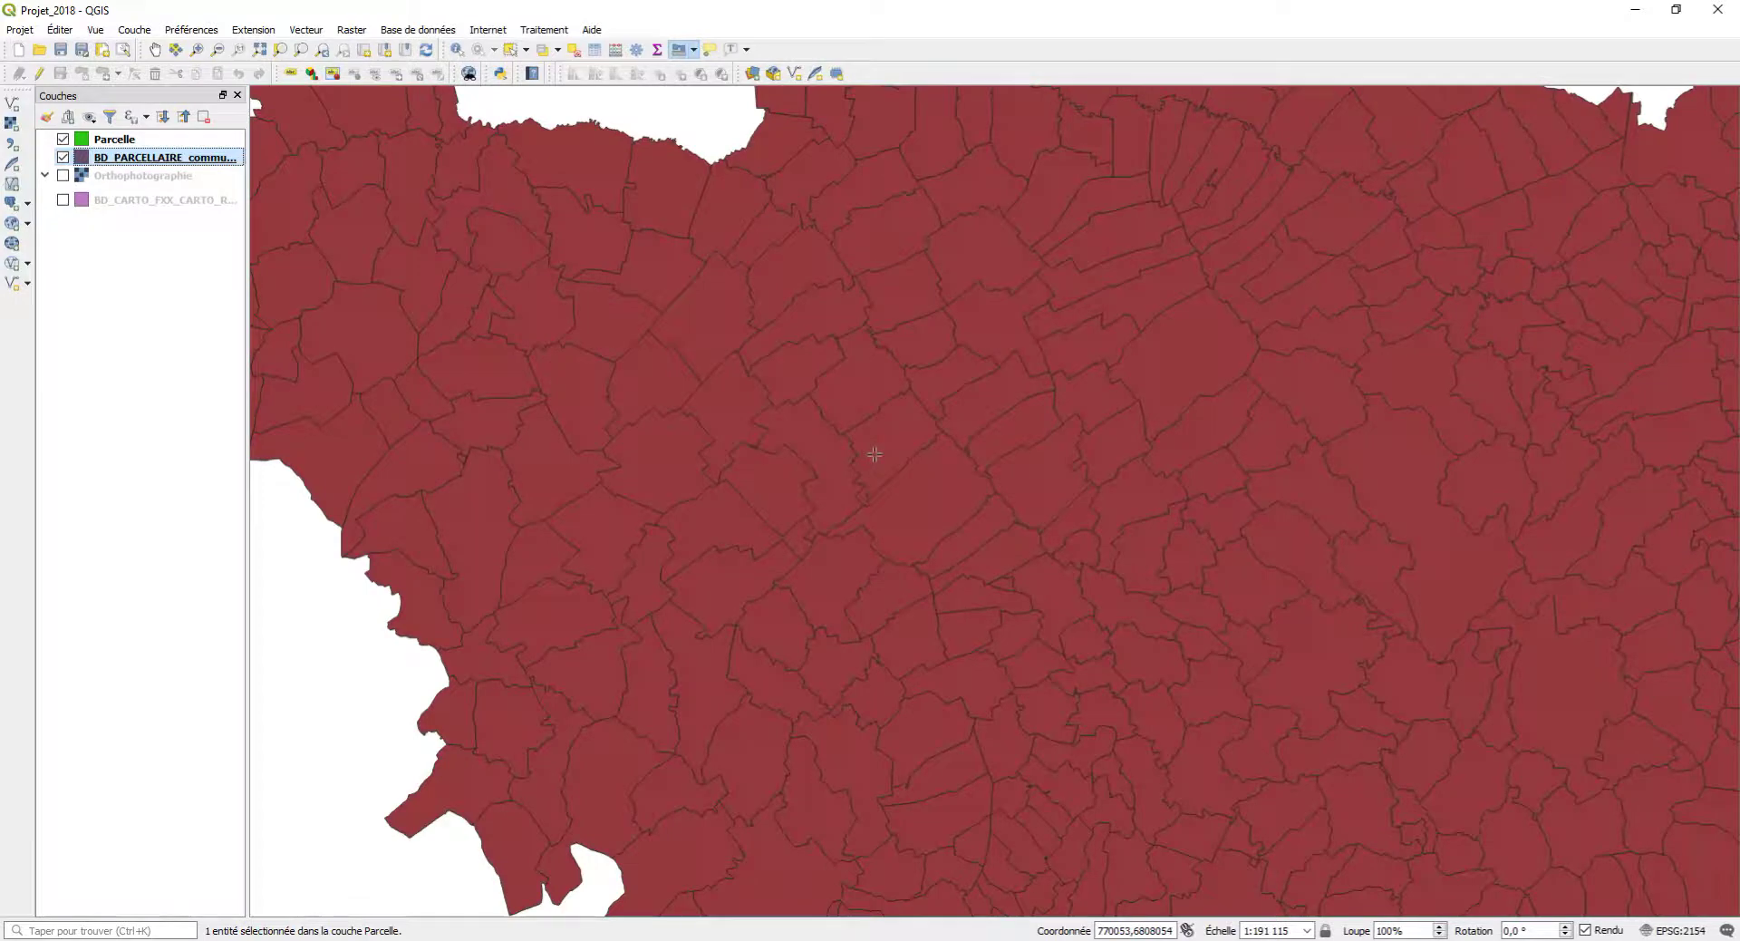
# Step: Identify a commune in the northwest of the layer to inspect its attributes, and close the results
pyautogui.click(455, 49)
pyautogui.click(577, 246)
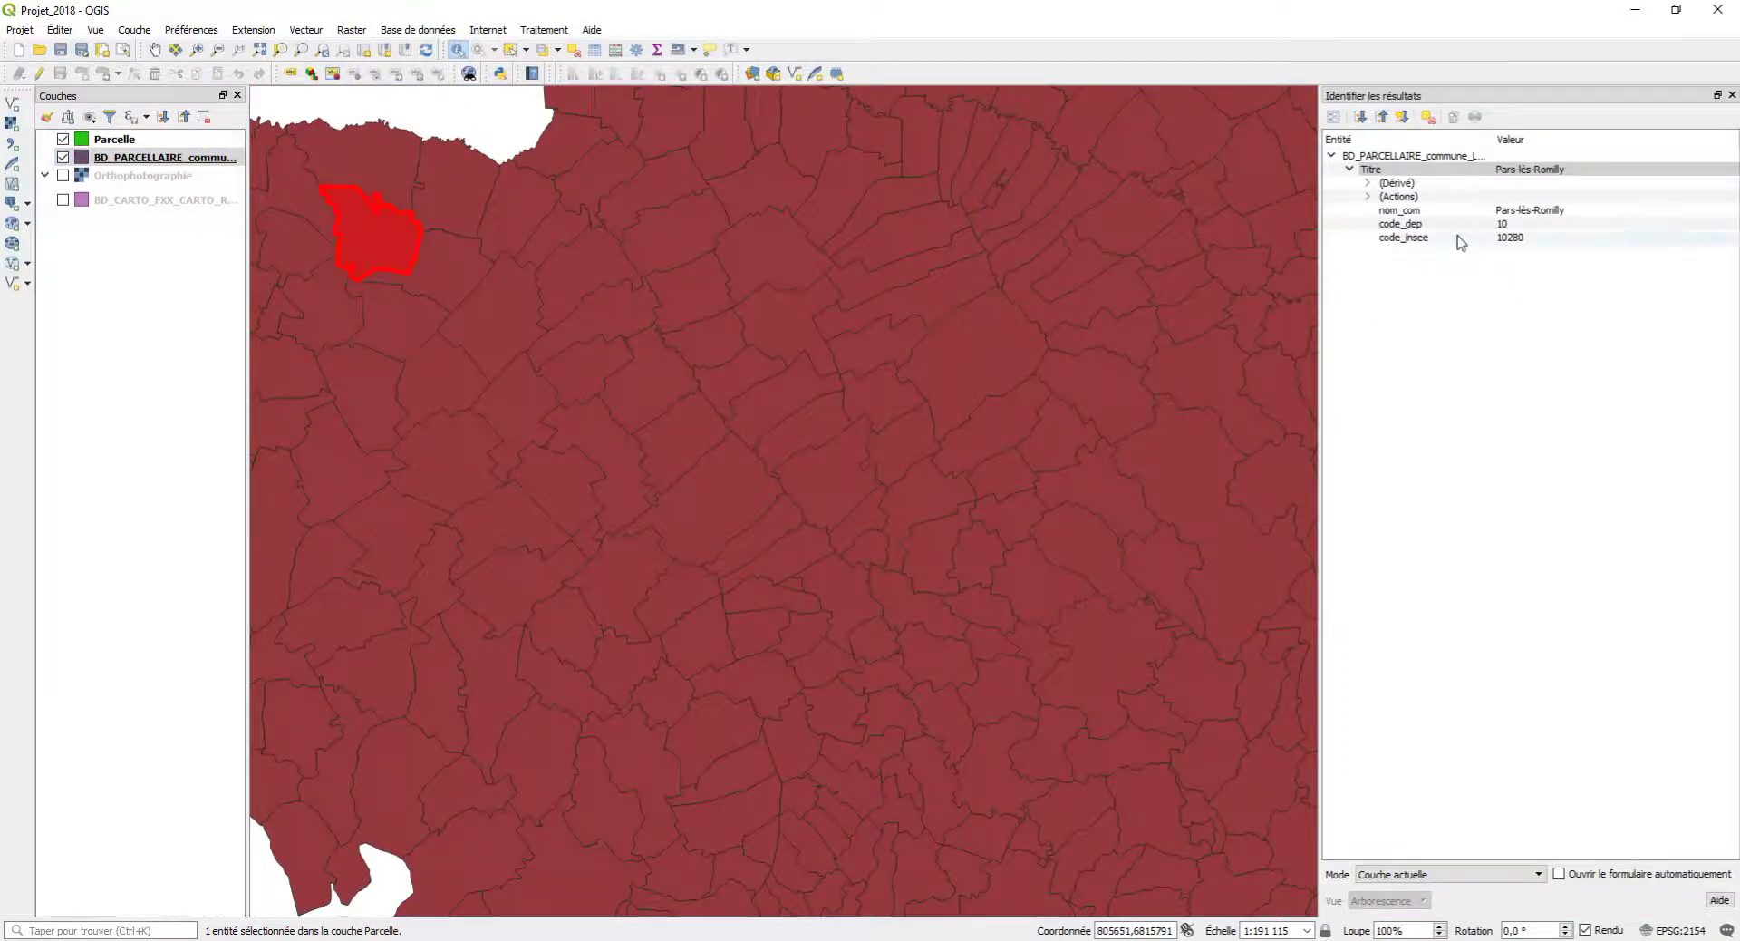
pyautogui.click(1732, 94)
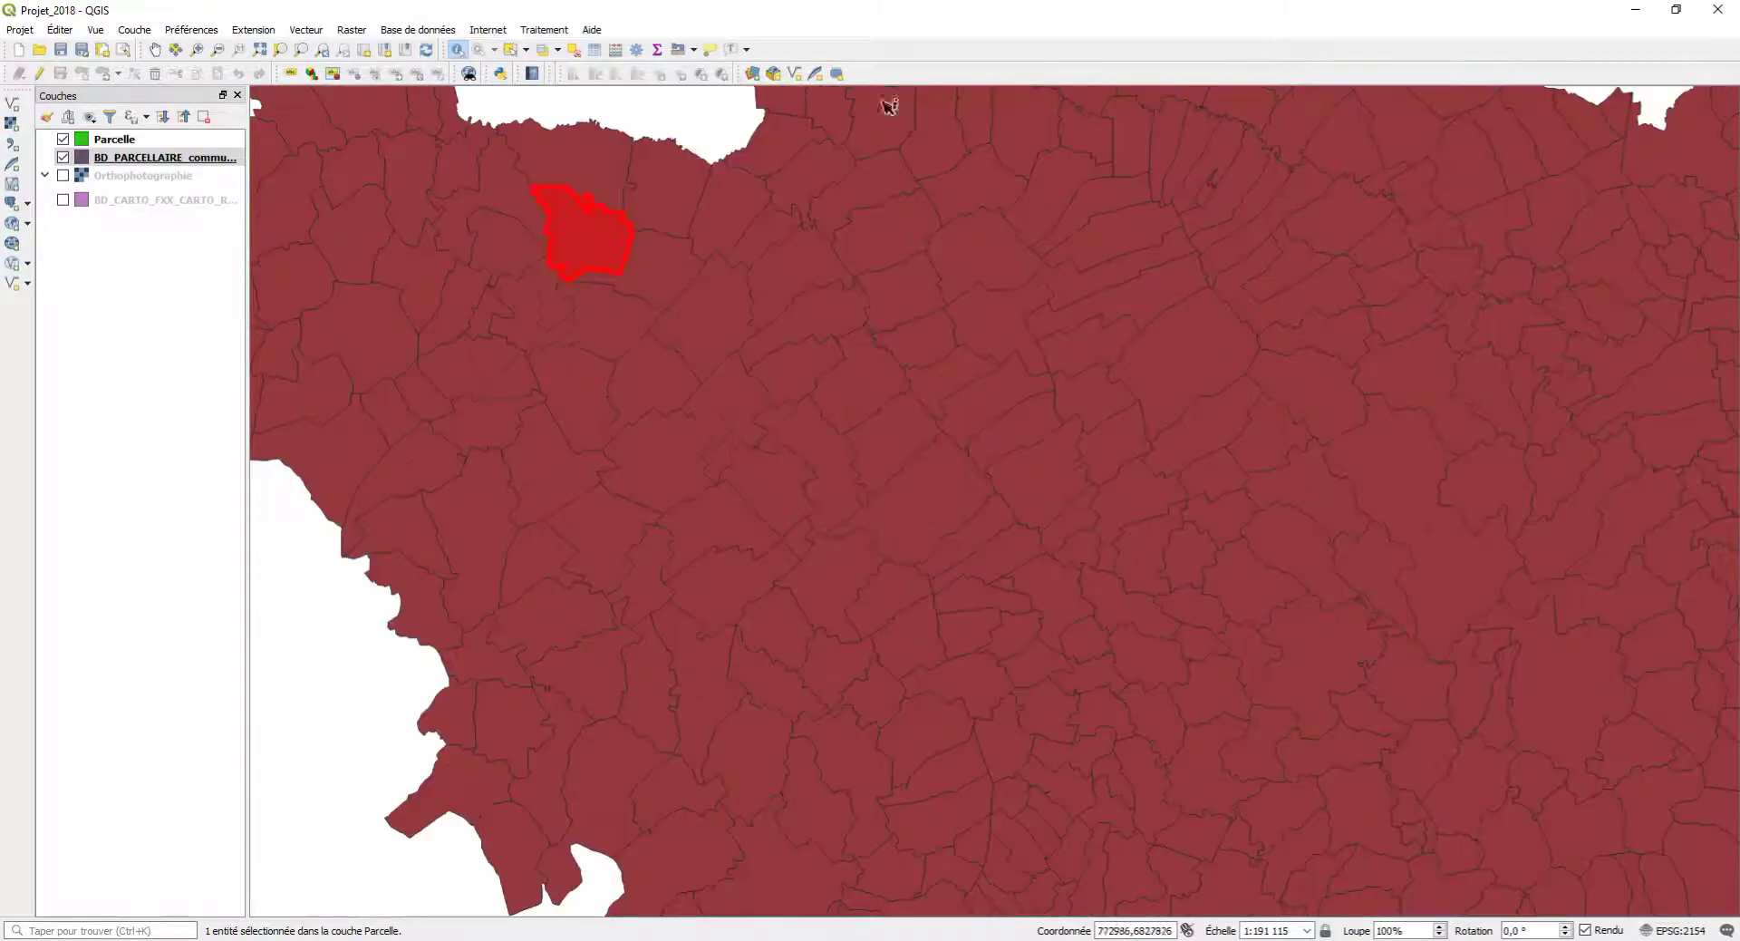
# Step: Add a decimal field named Superficie with length 20 and precision 2 to the BD_PARCELLAIRE commune layer's attribute table in edit mode
pyautogui.rightClick(190, 164)
pyautogui.click(267, 337)
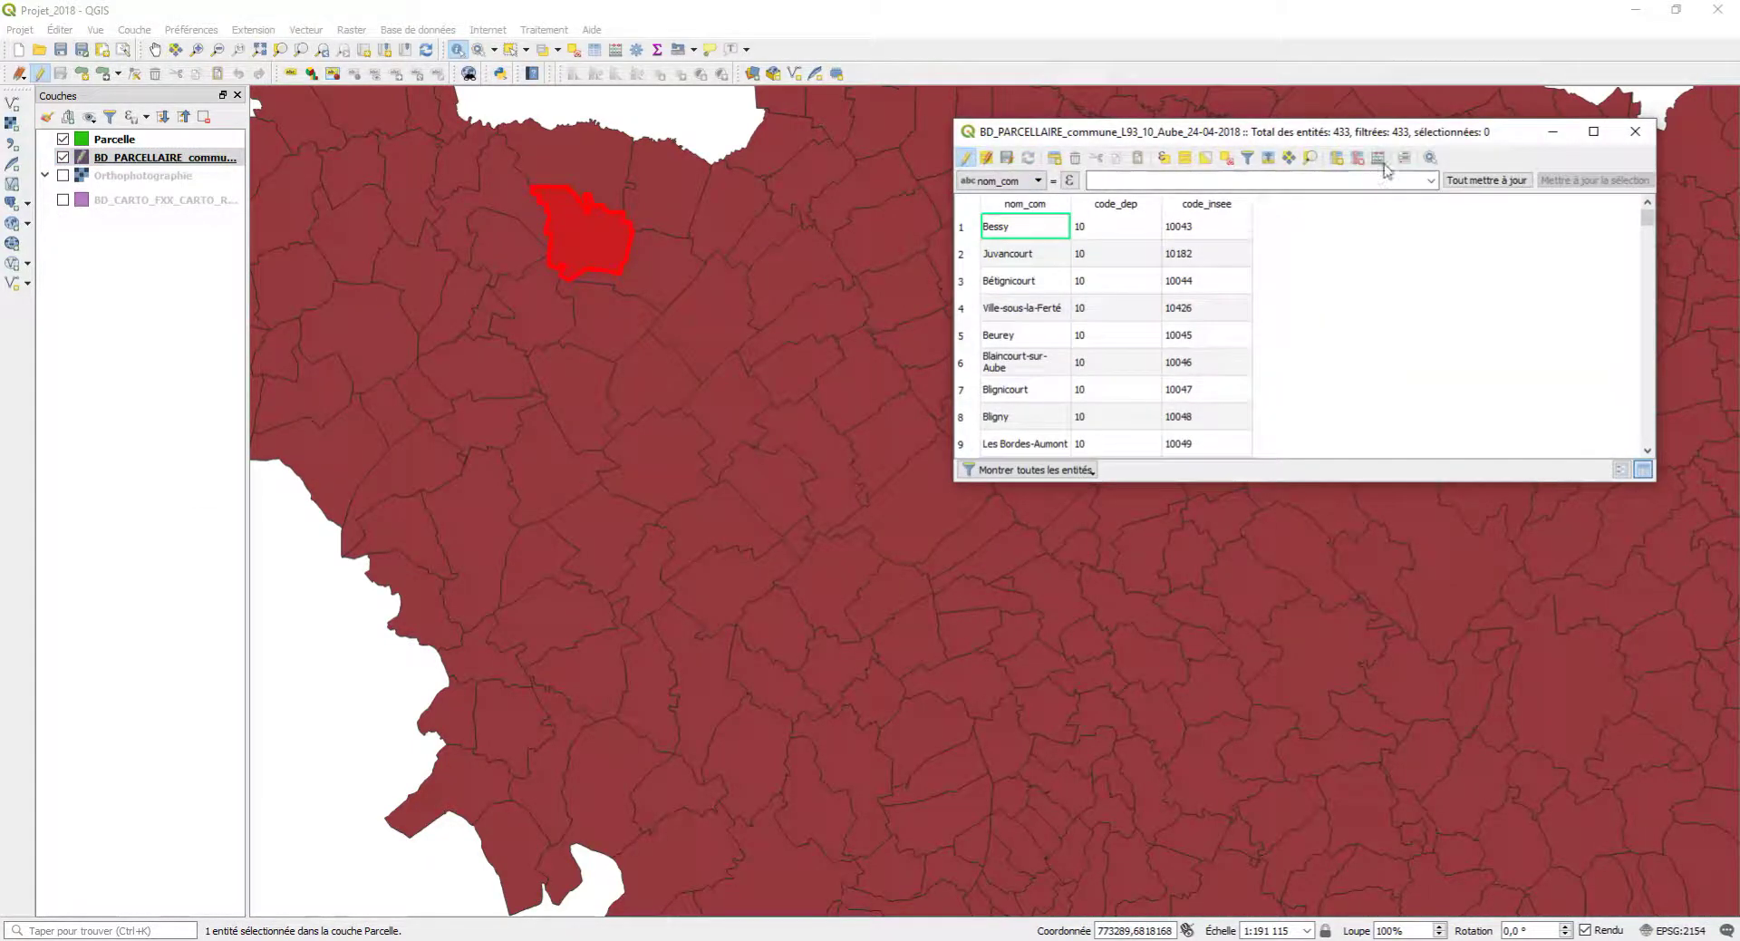
pyautogui.click(1336, 158)
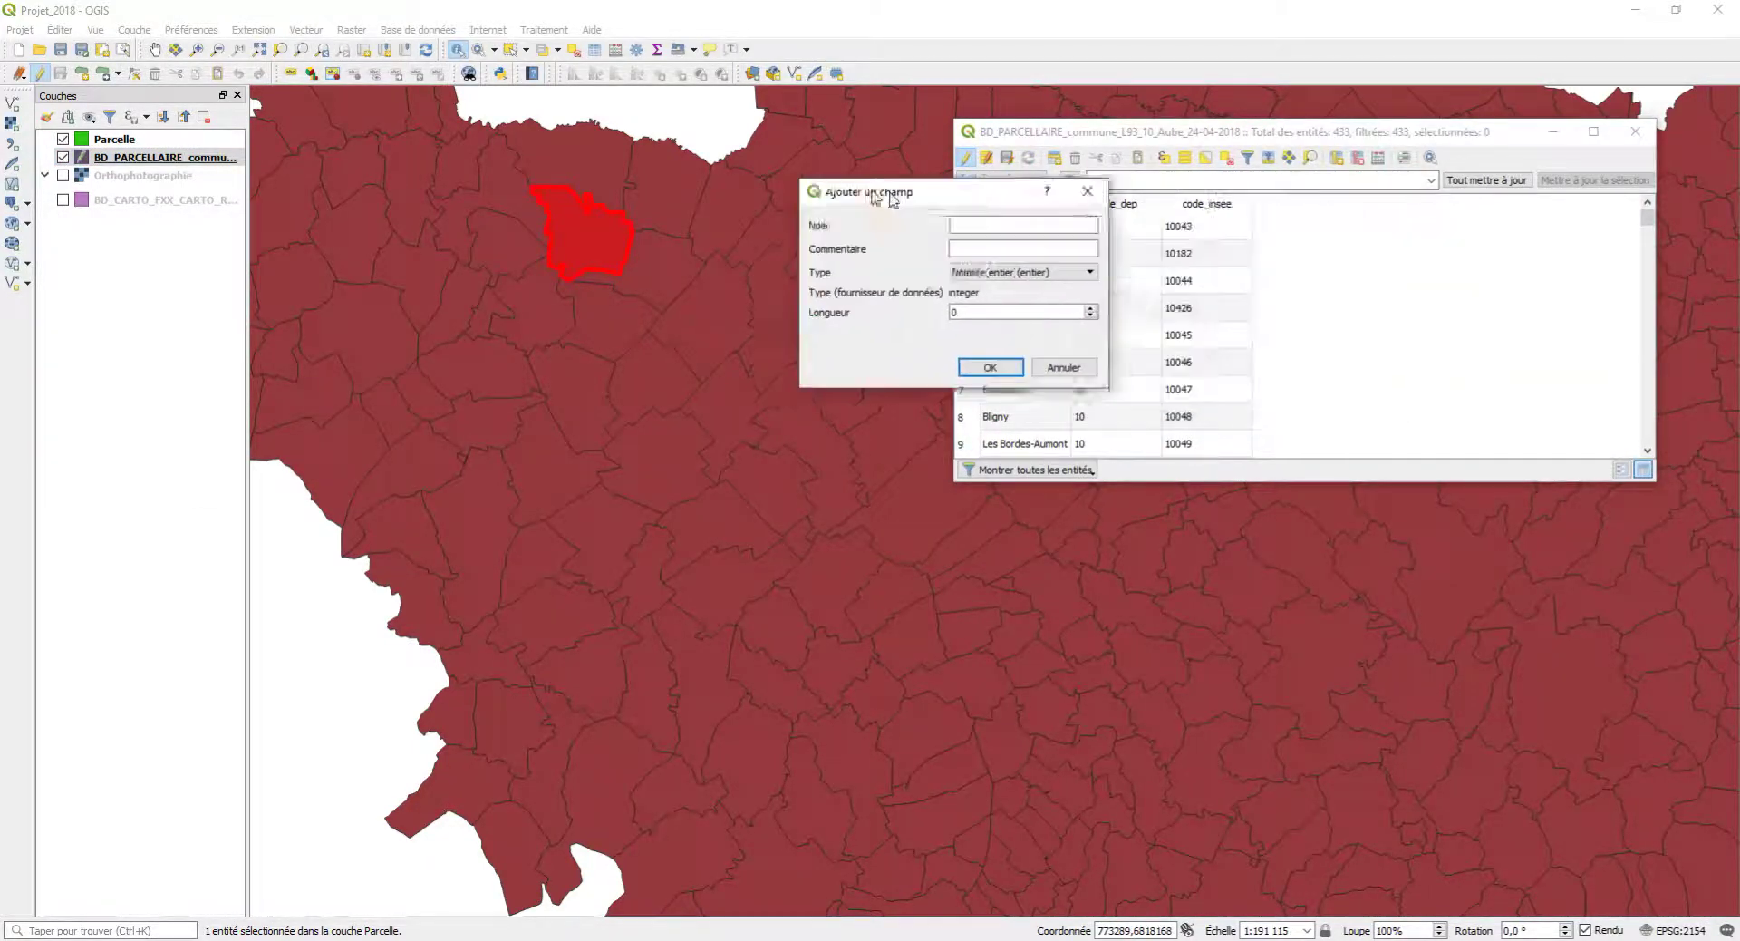
pyautogui.click(742, 235)
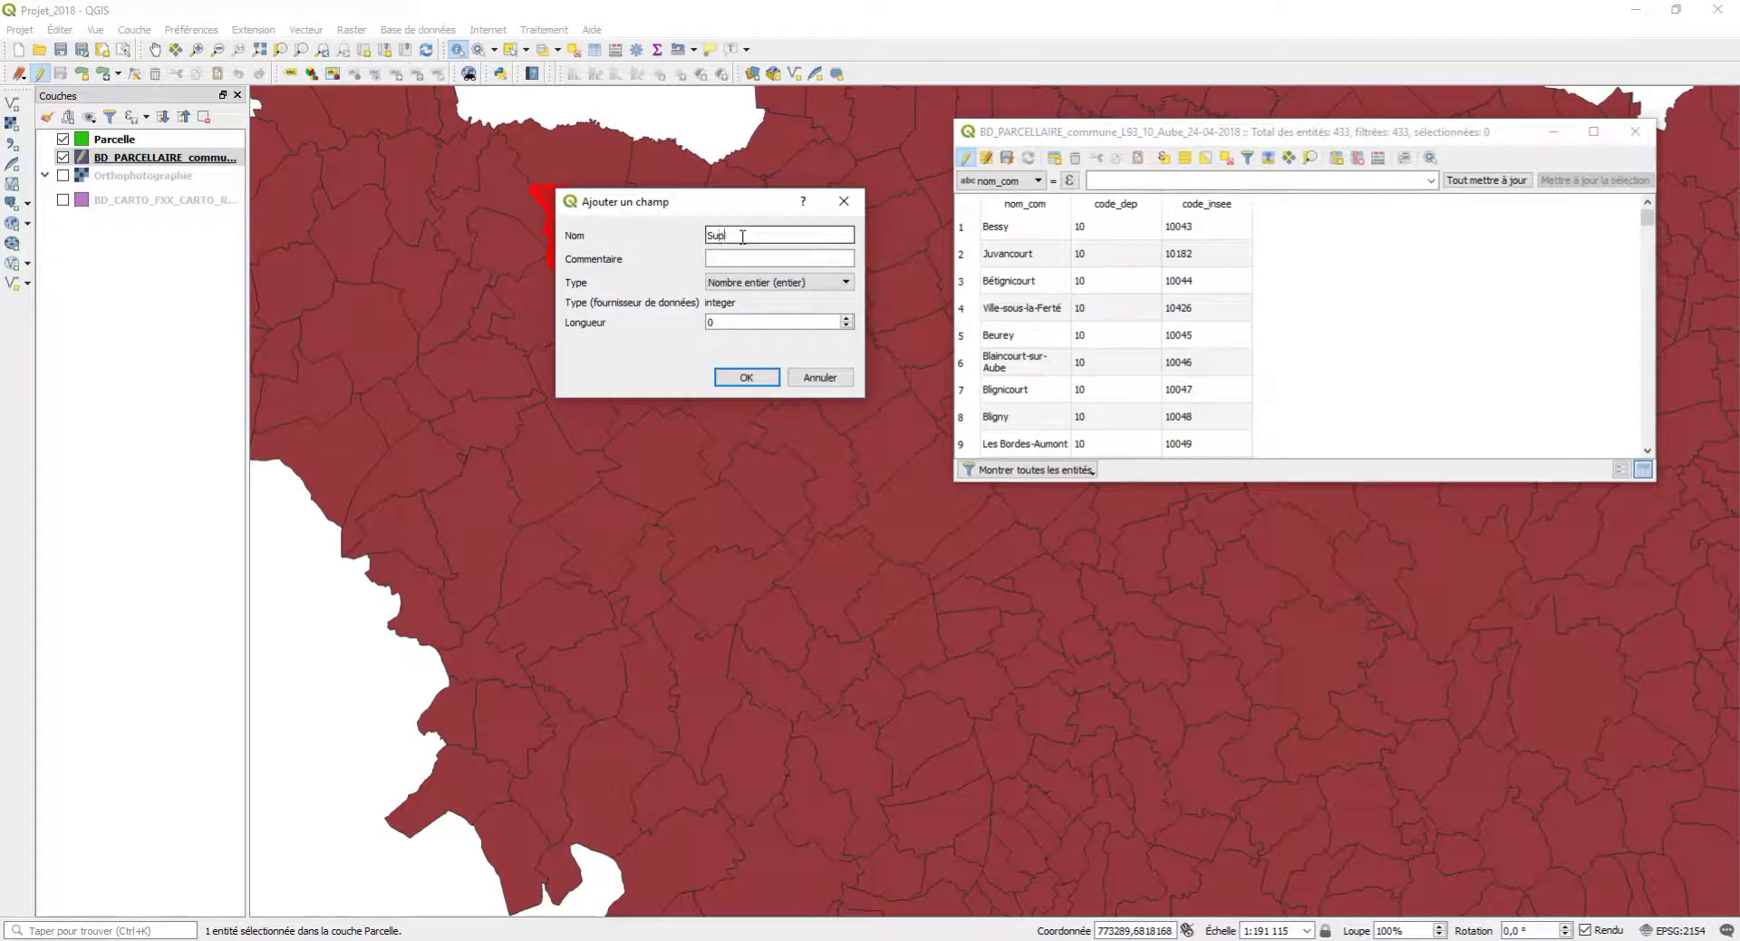
pyautogui.click(781, 281)
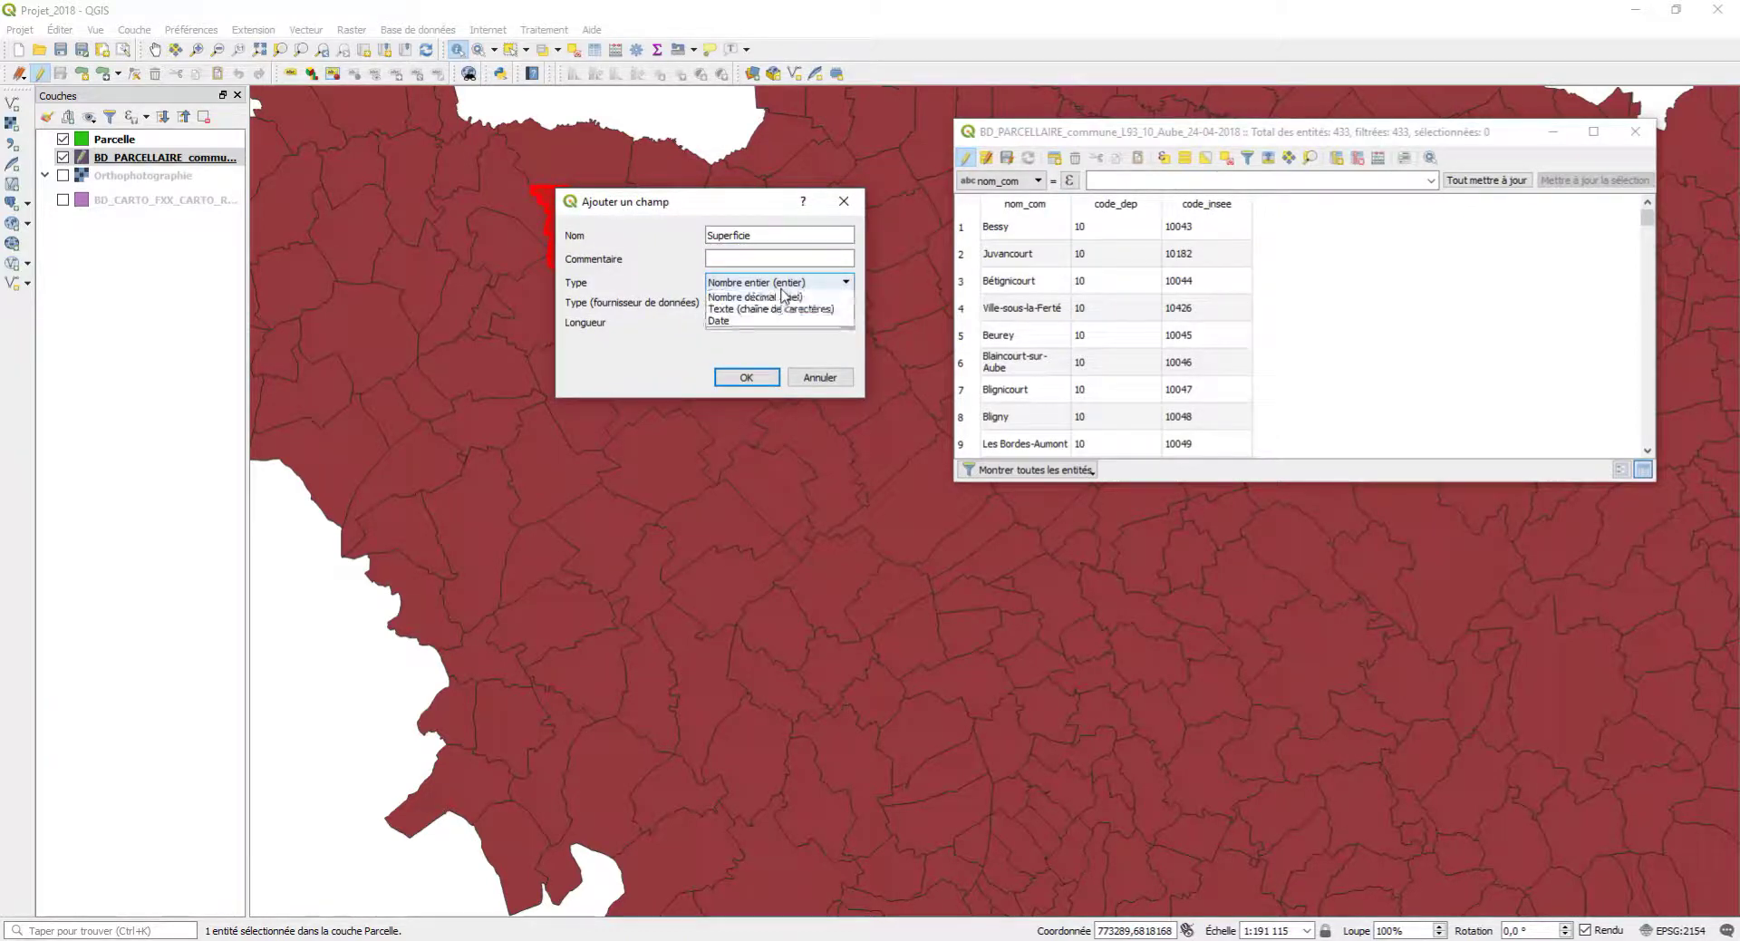
pyautogui.click(768, 323)
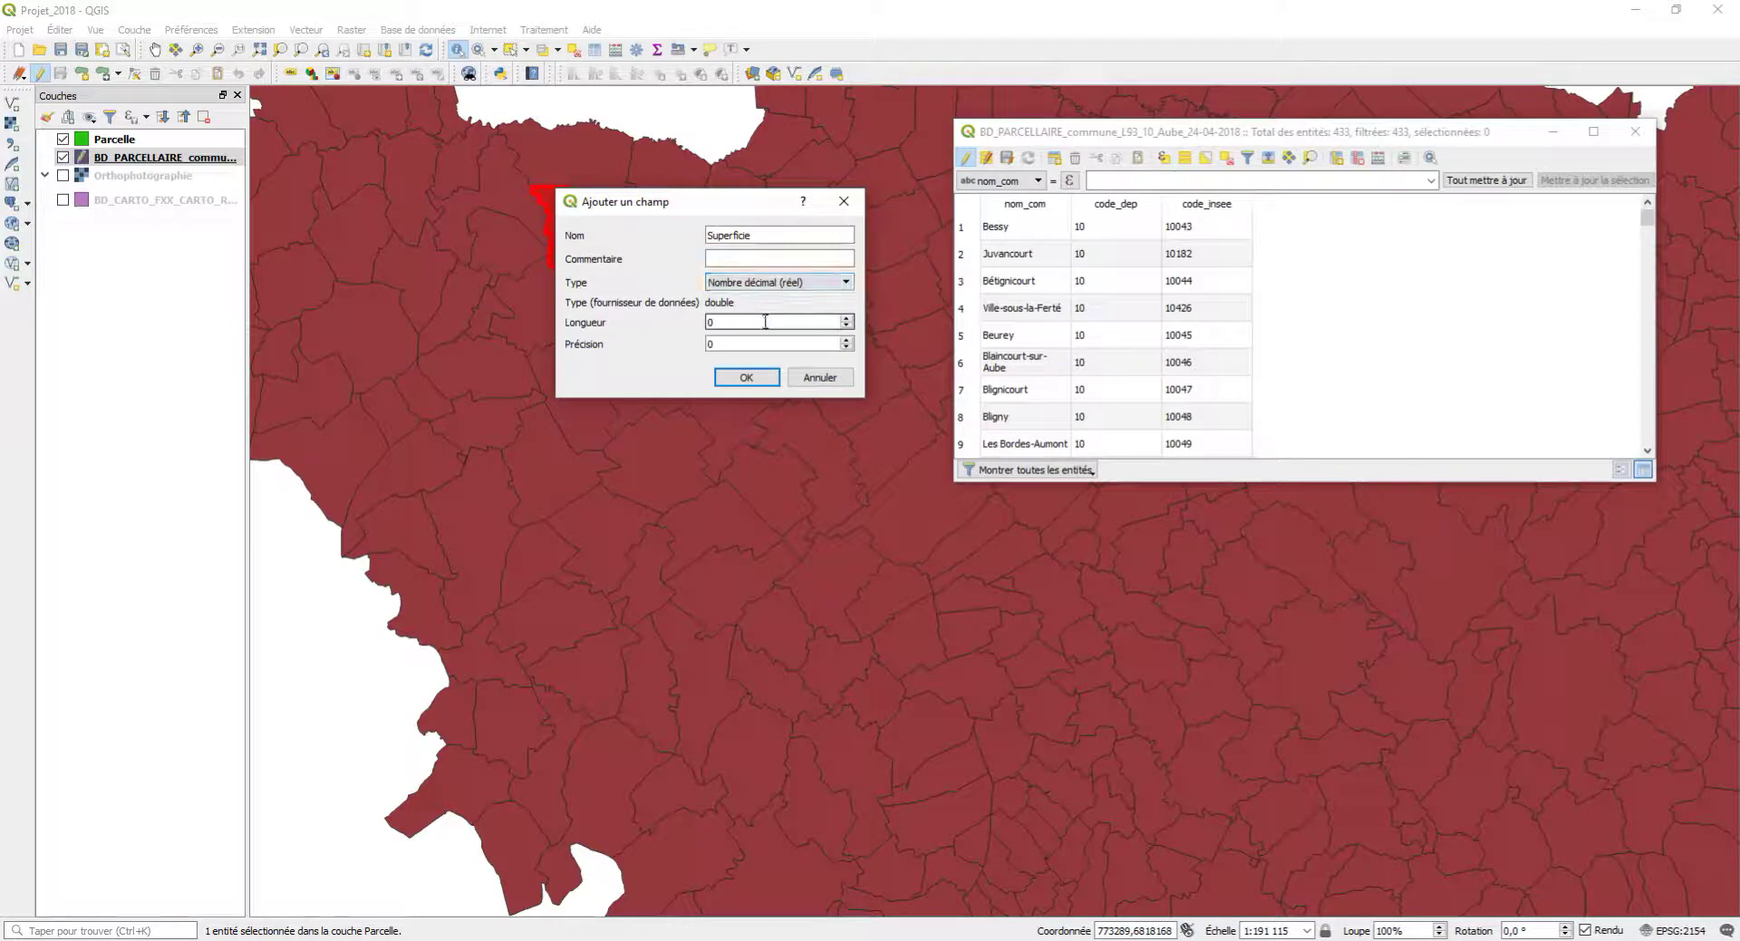
pyautogui.write('22')
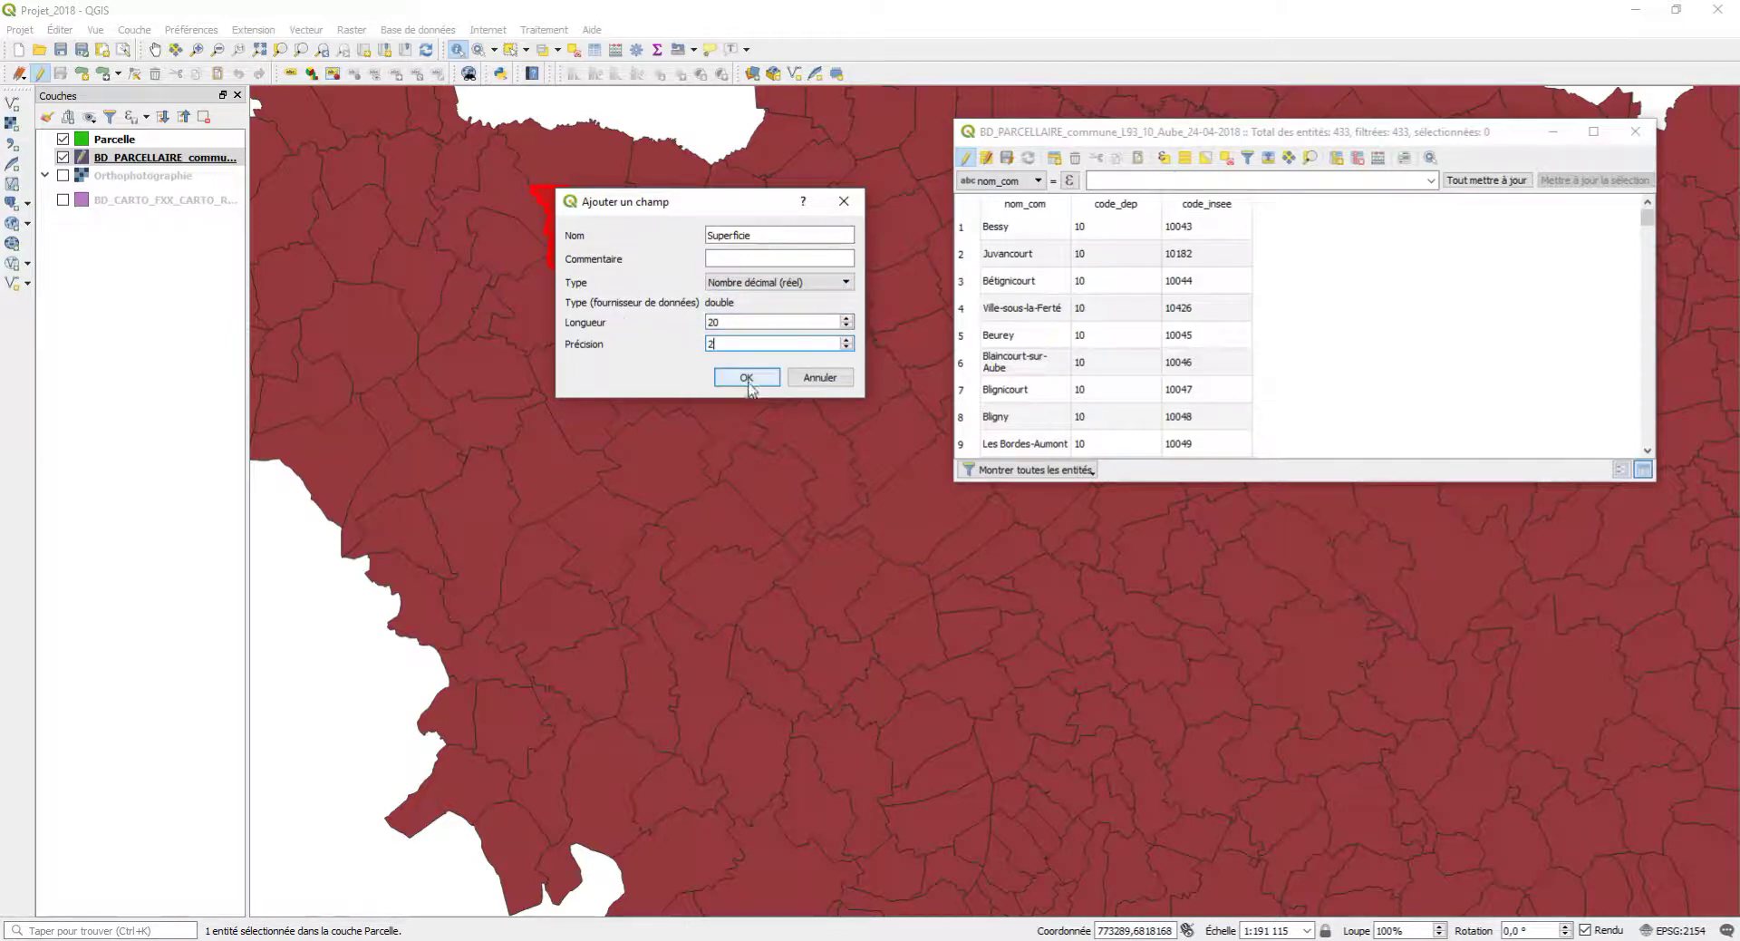
pyautogui.click(746, 378)
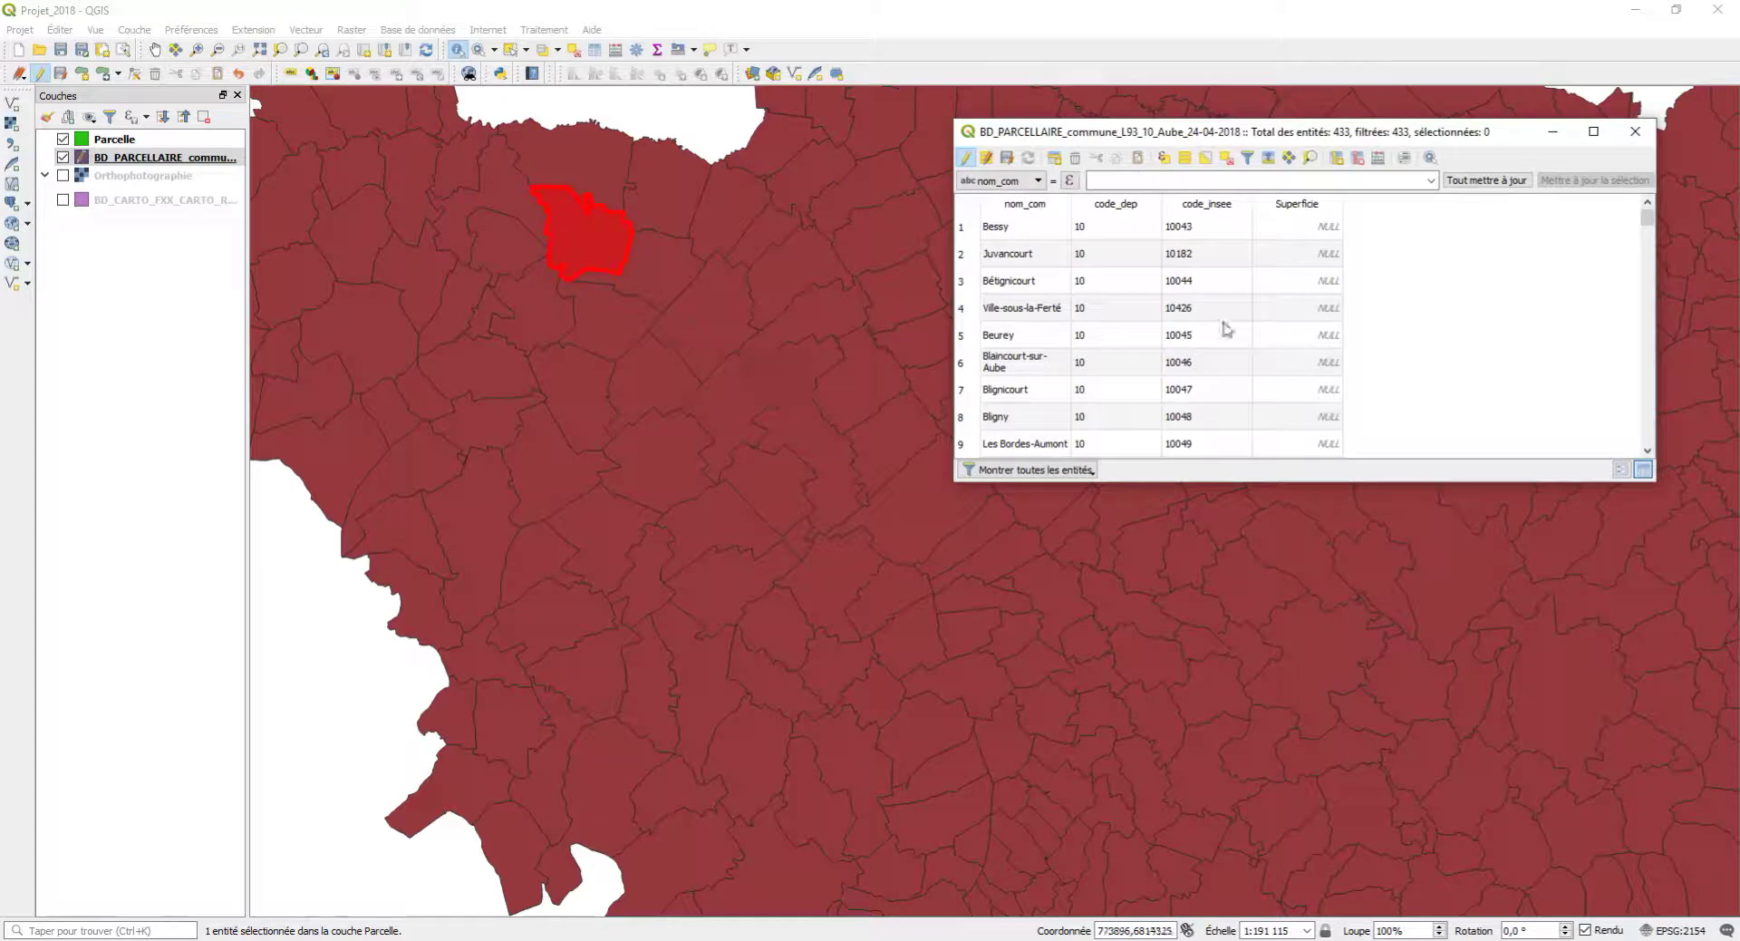
# Step: Update the existing Superficie field of the BD_PARCELLAIRE commune layer with the expression $area using the field calculator
pyautogui.click(1377, 158)
pyautogui.moveTo(1357, 208); pyautogui.dragTo(623, 104)
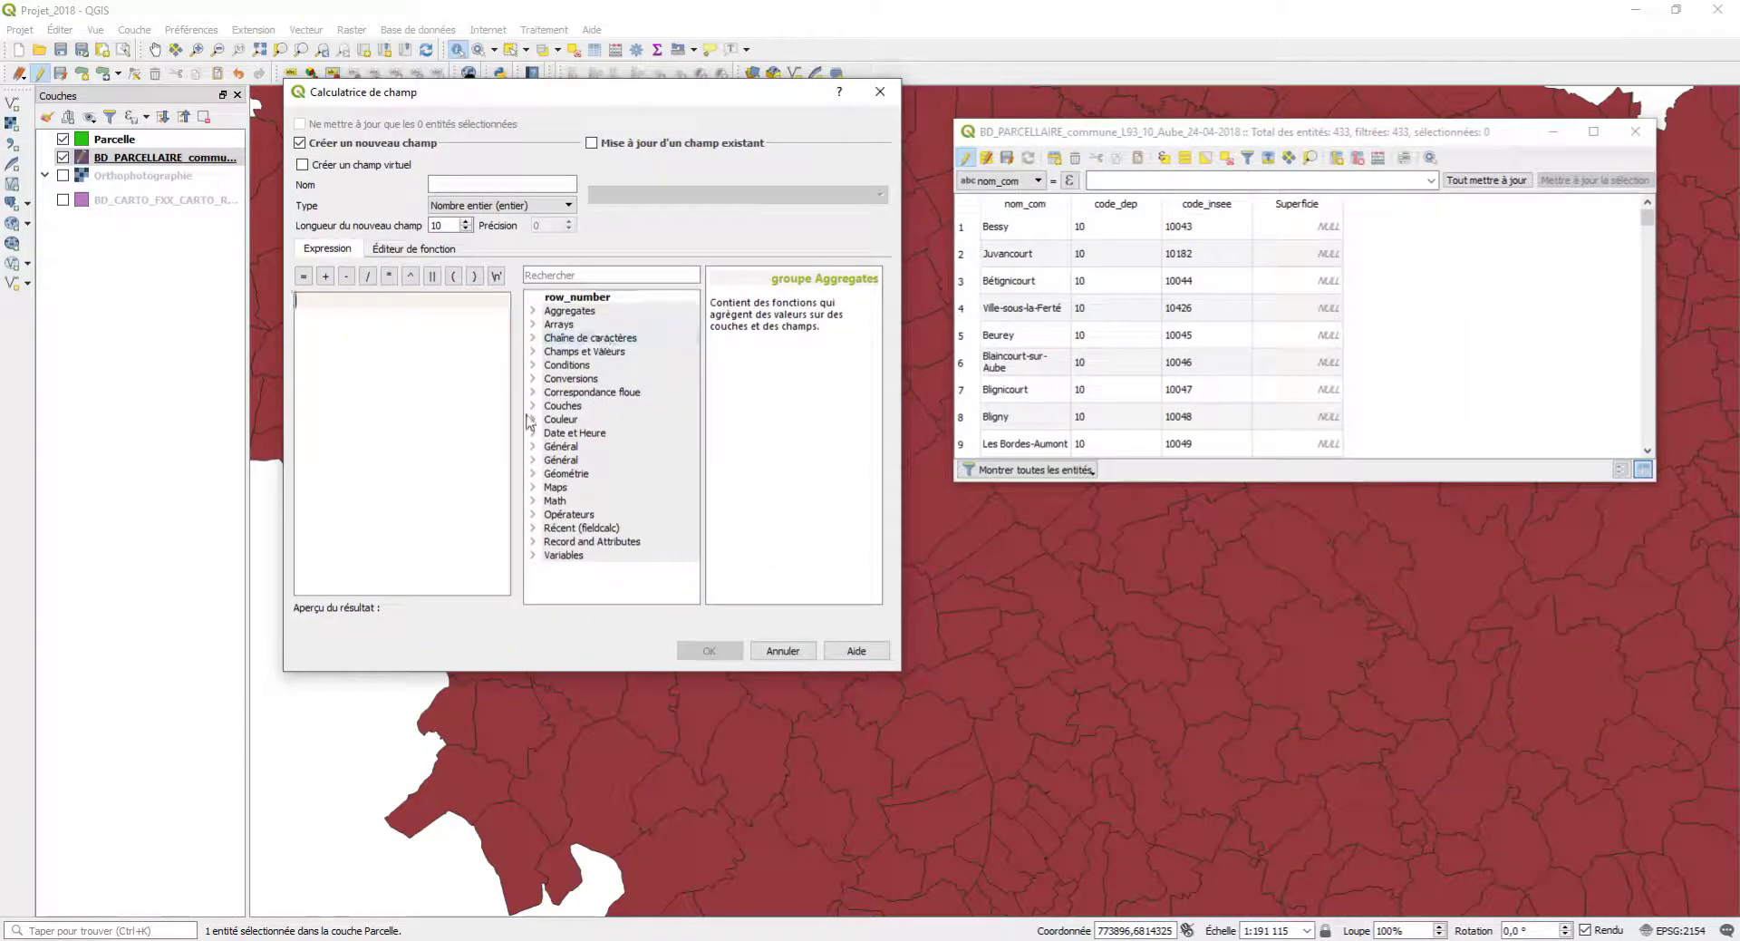
pyautogui.click(532, 474)
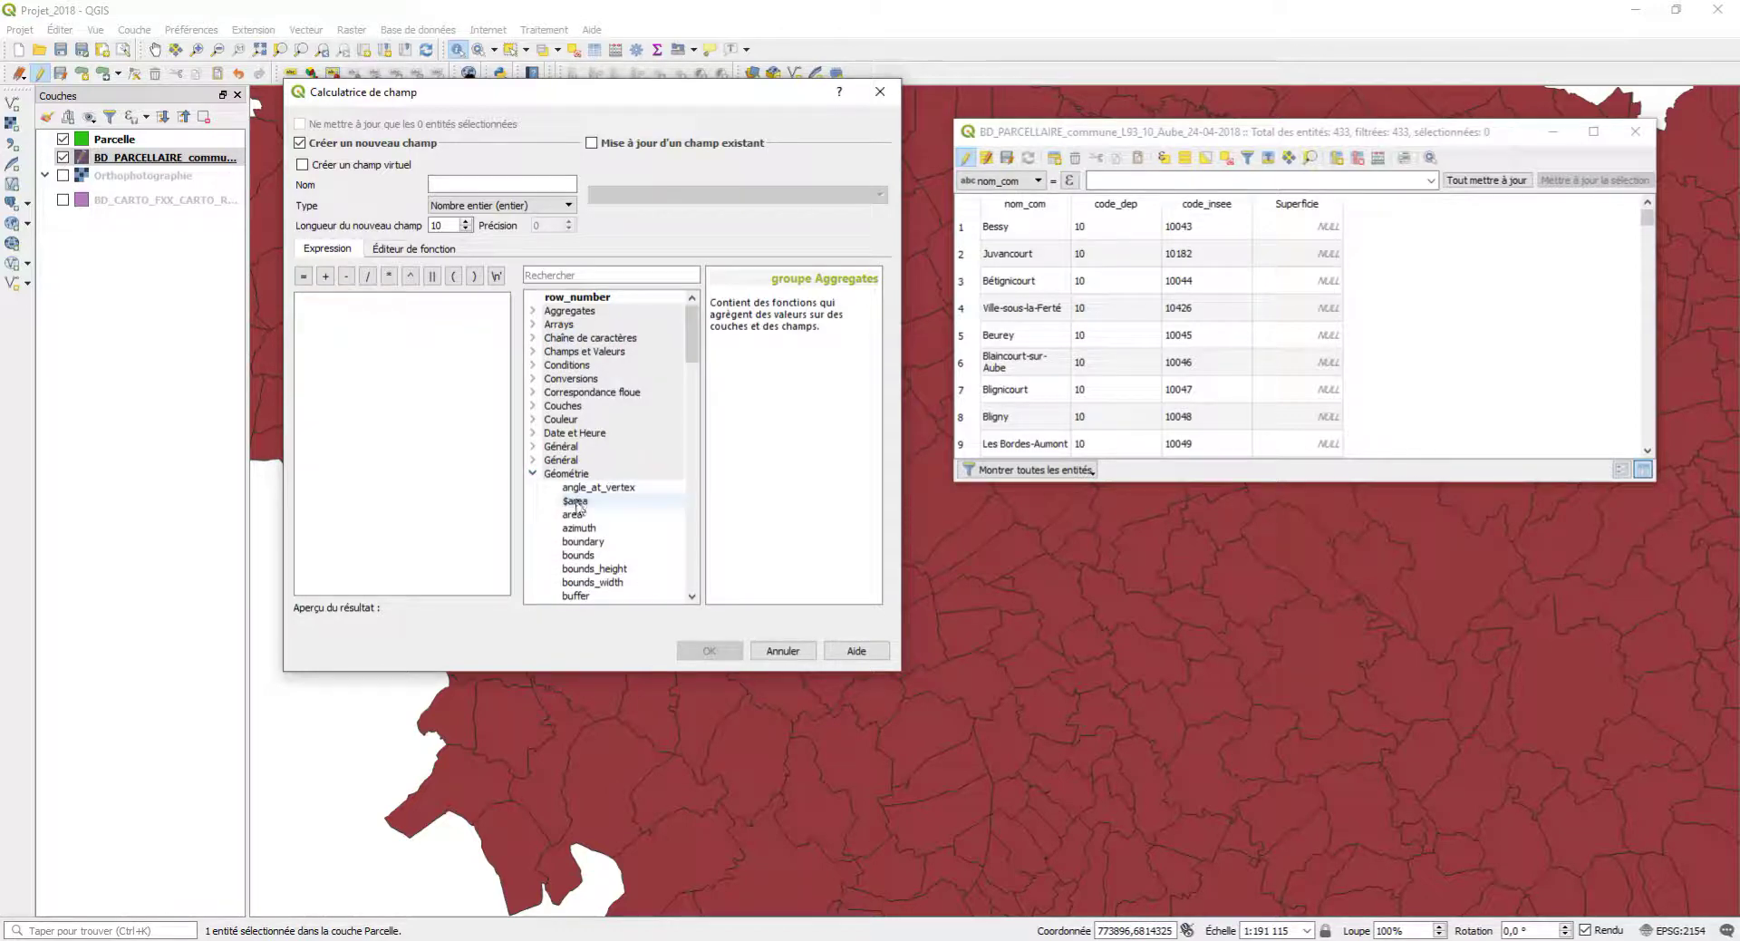
pyautogui.doubleClick(577, 501)
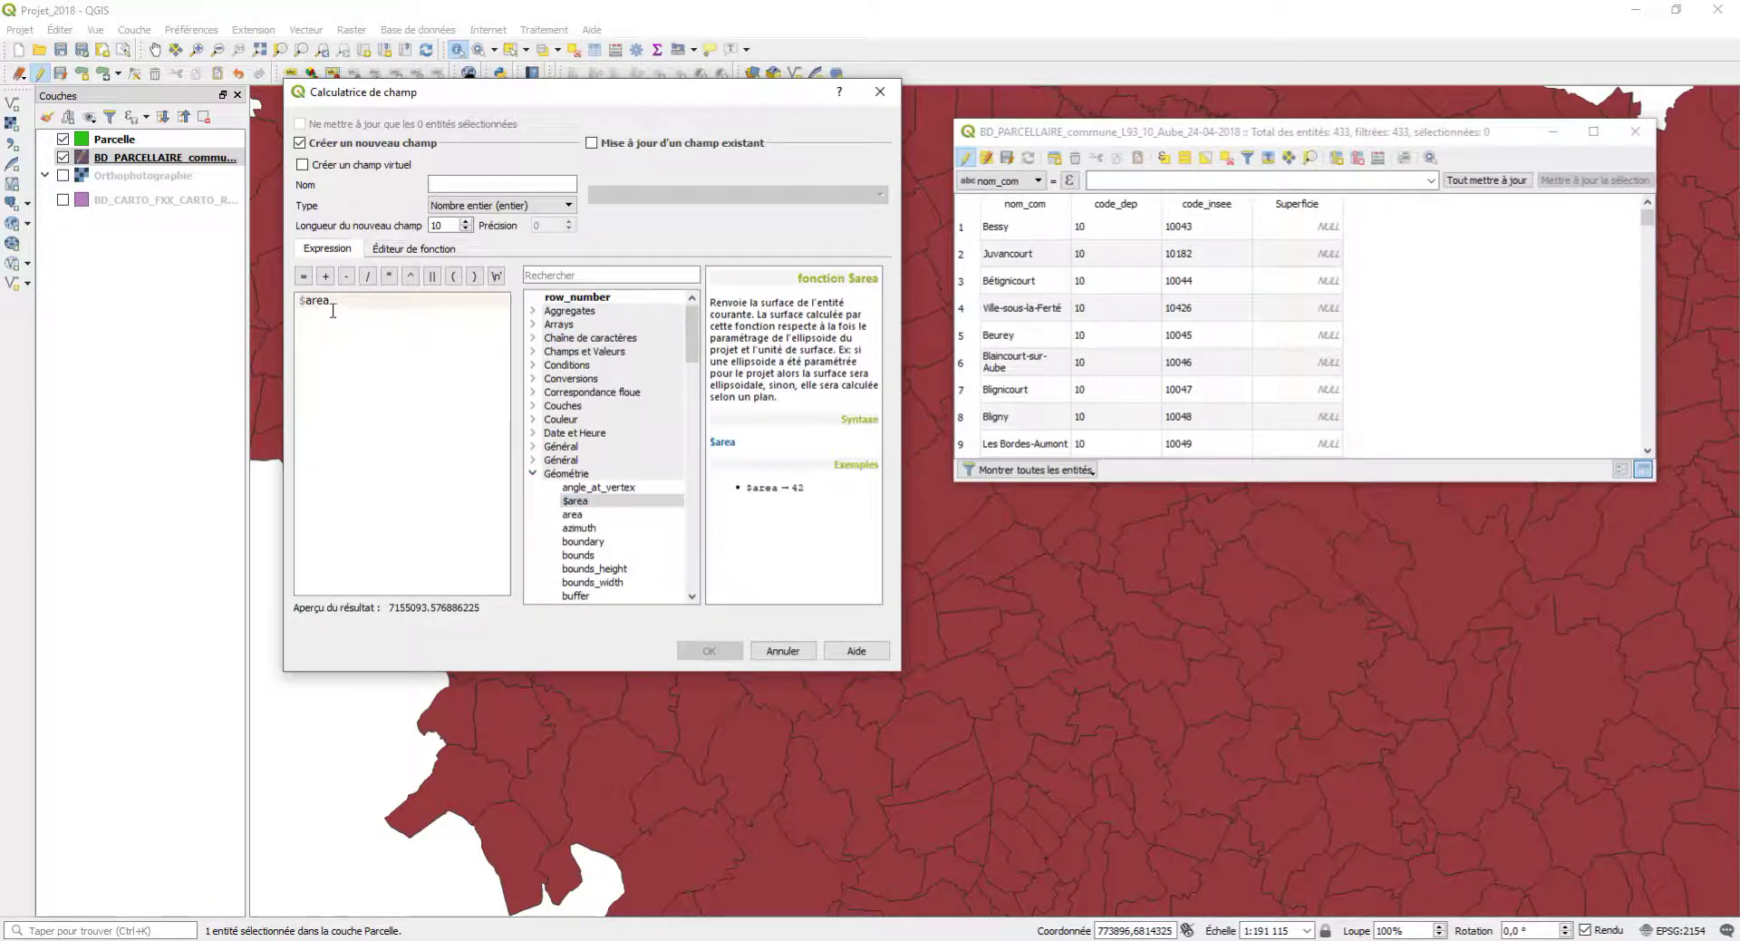
pyautogui.click(641, 148)
pyautogui.click(632, 193)
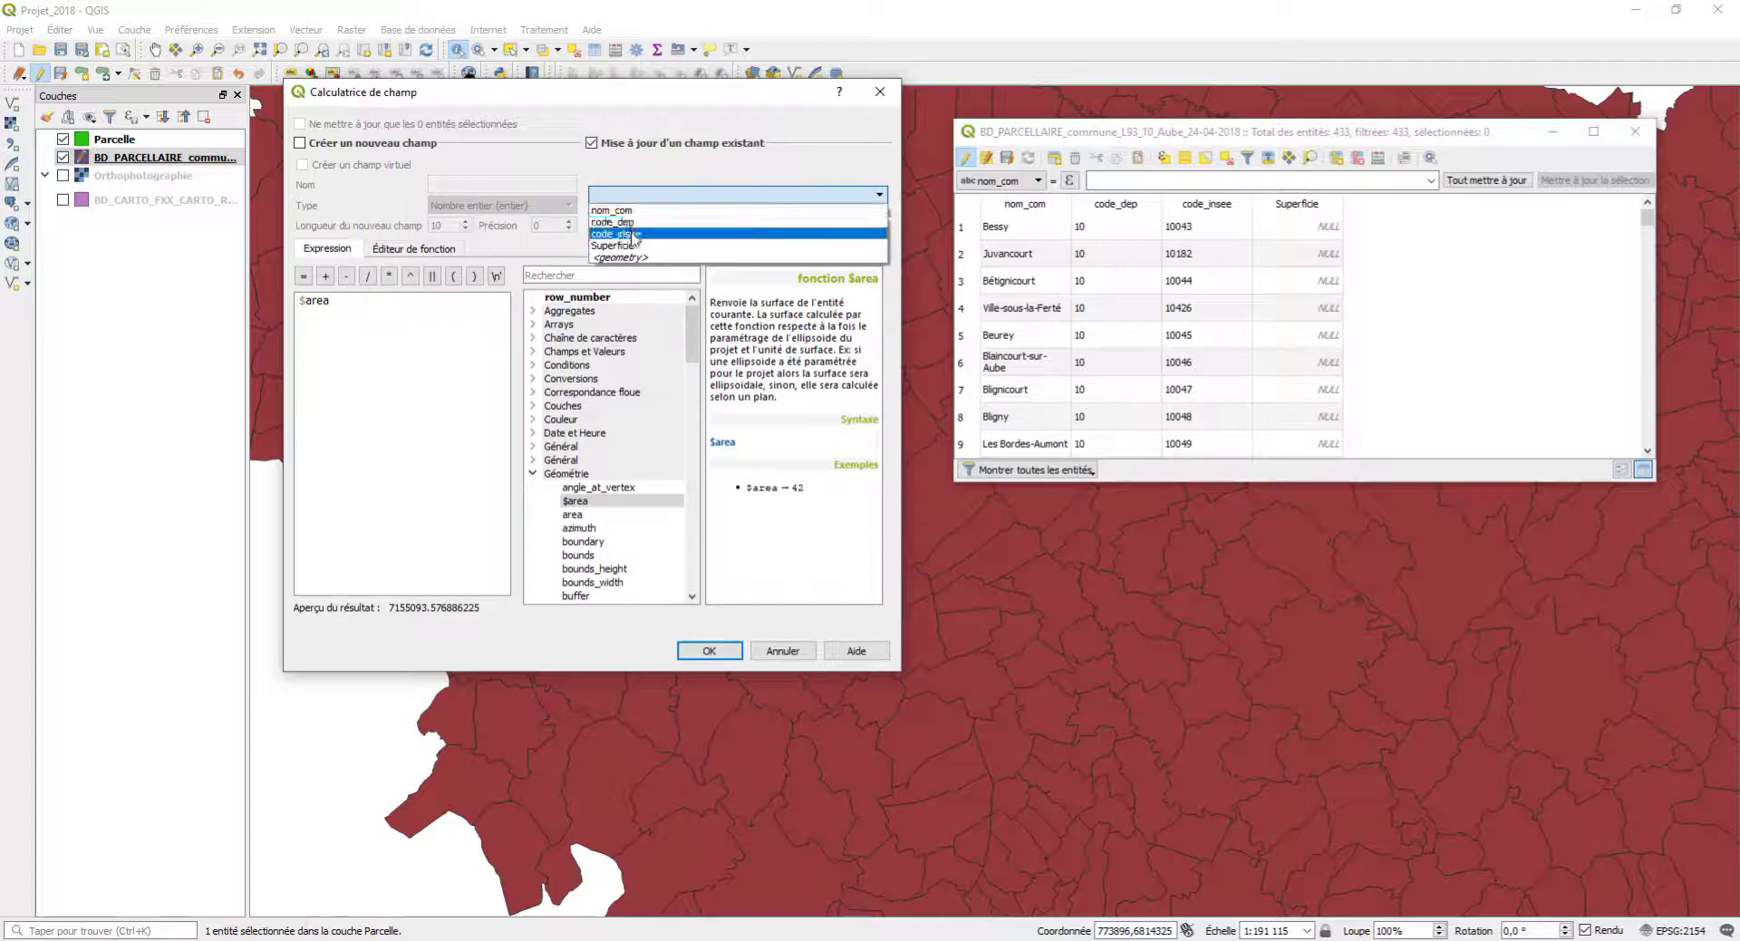
pyautogui.click(625, 246)
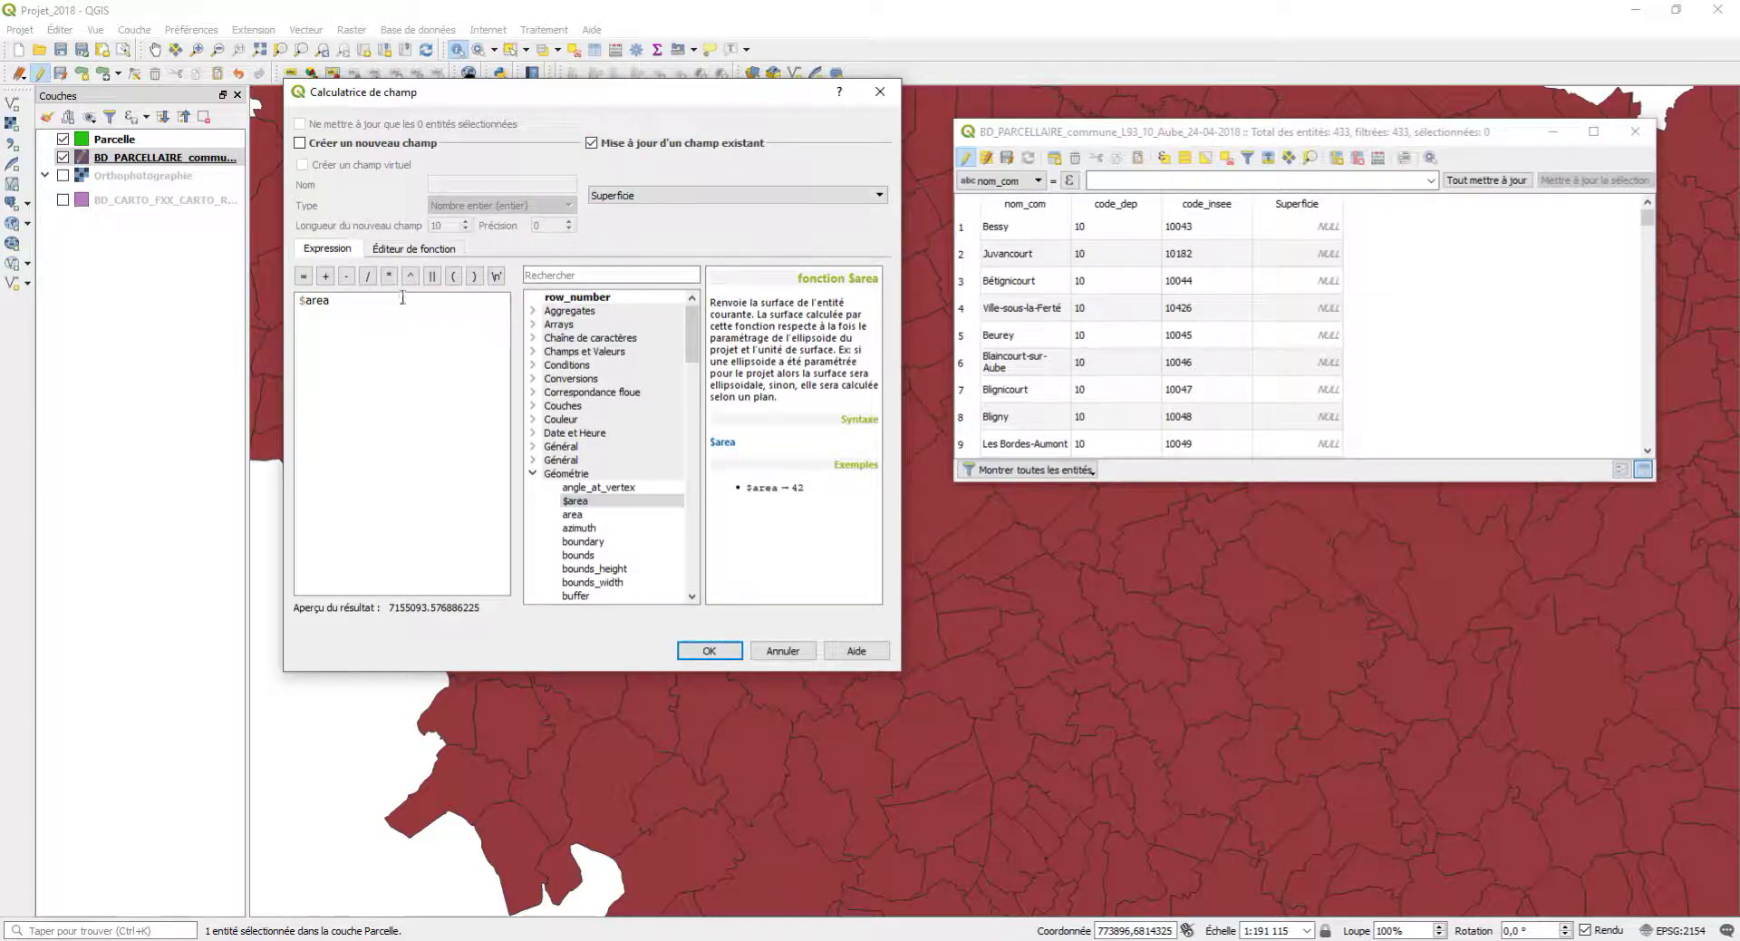
pyautogui.click(709, 651)
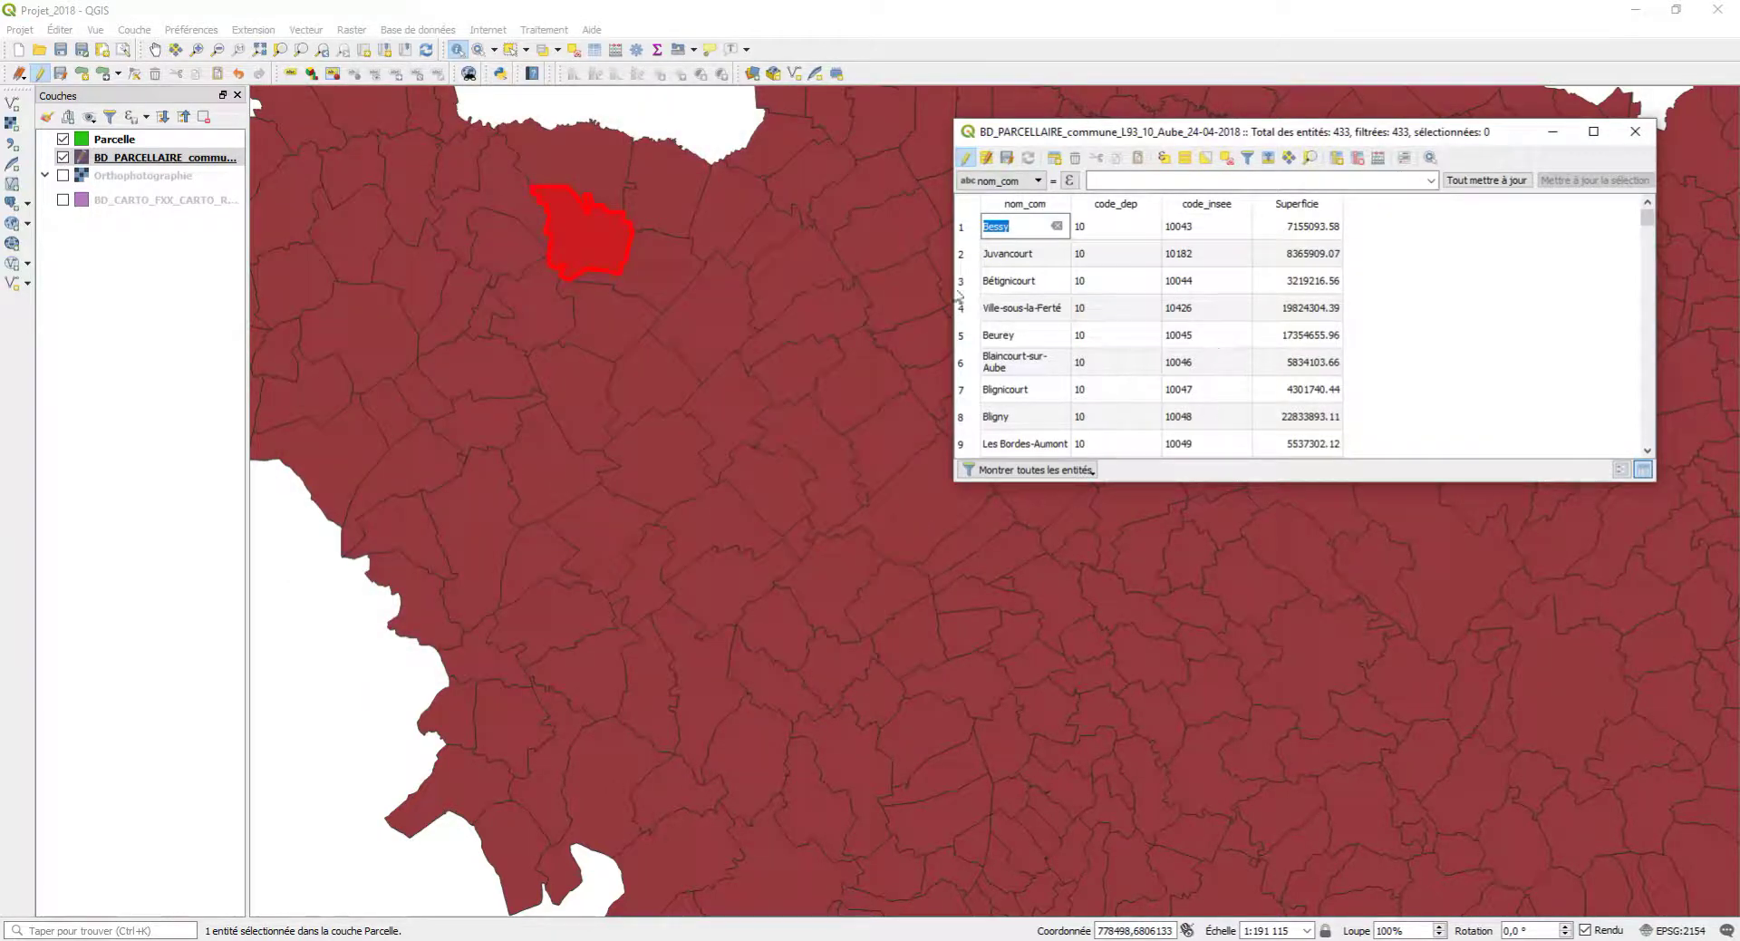
# Step: Sort the commune attribute table by Superficie in ascending order and select the commune with the largest area to locate it on the map
pyautogui.click(165, 50)
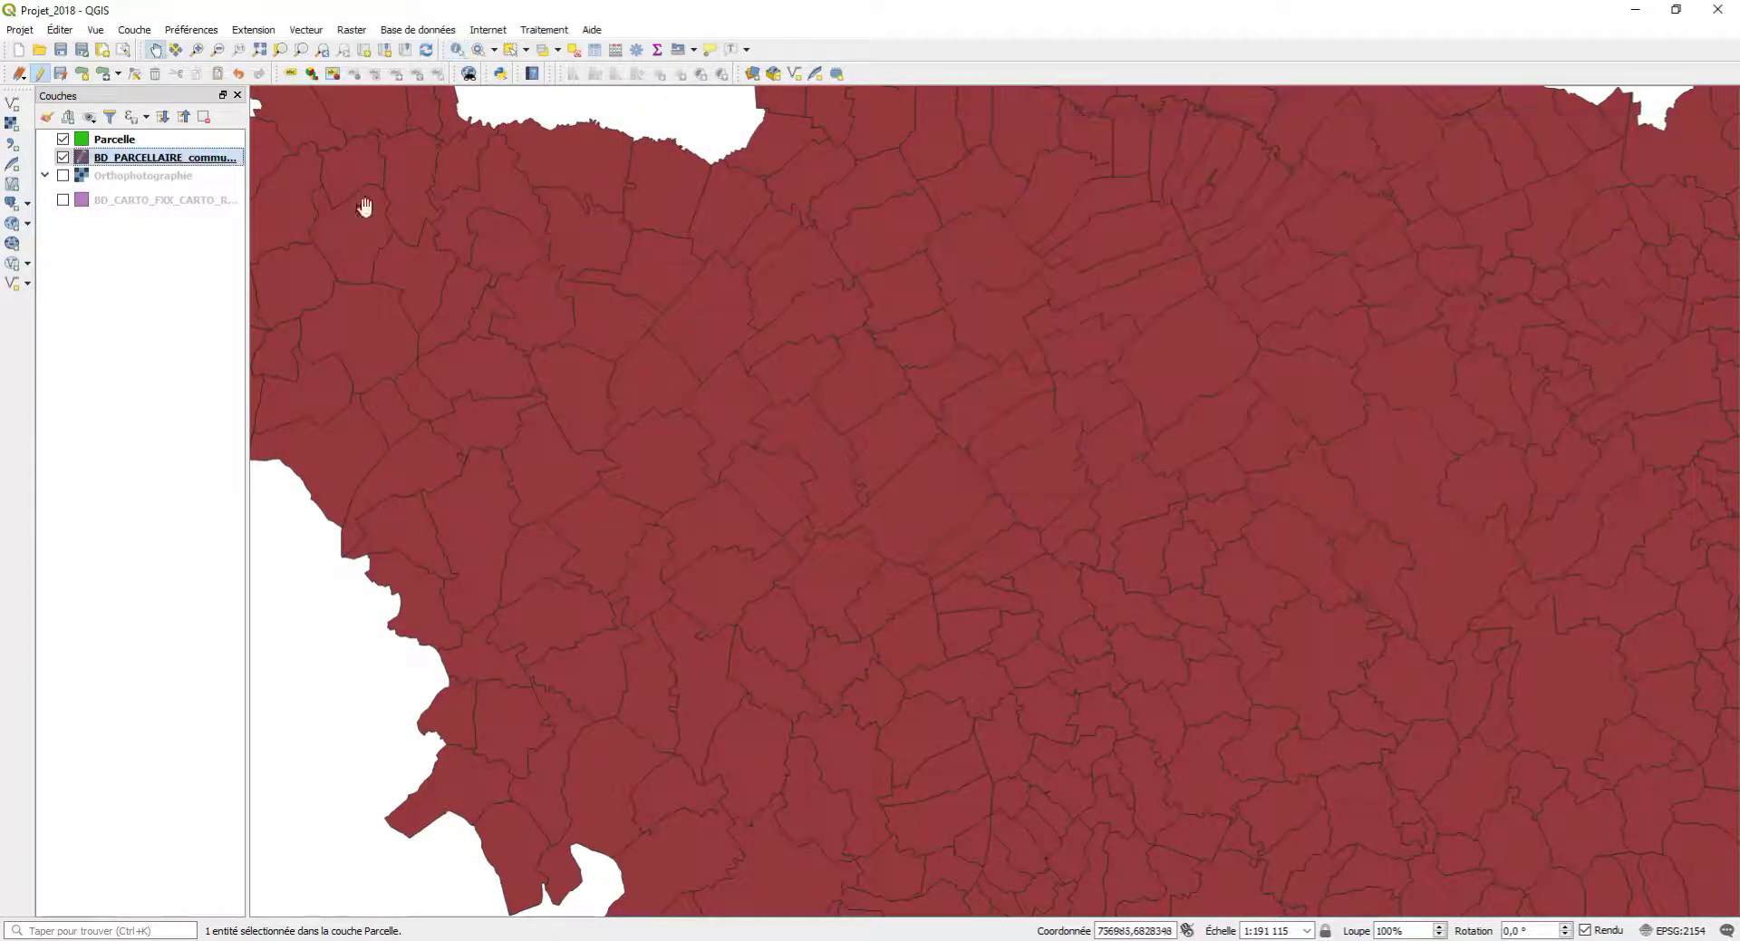
pyautogui.moveTo(362, 206); pyautogui.dragTo(567, 349)
pyautogui.scroll(-1, 1049, 459)
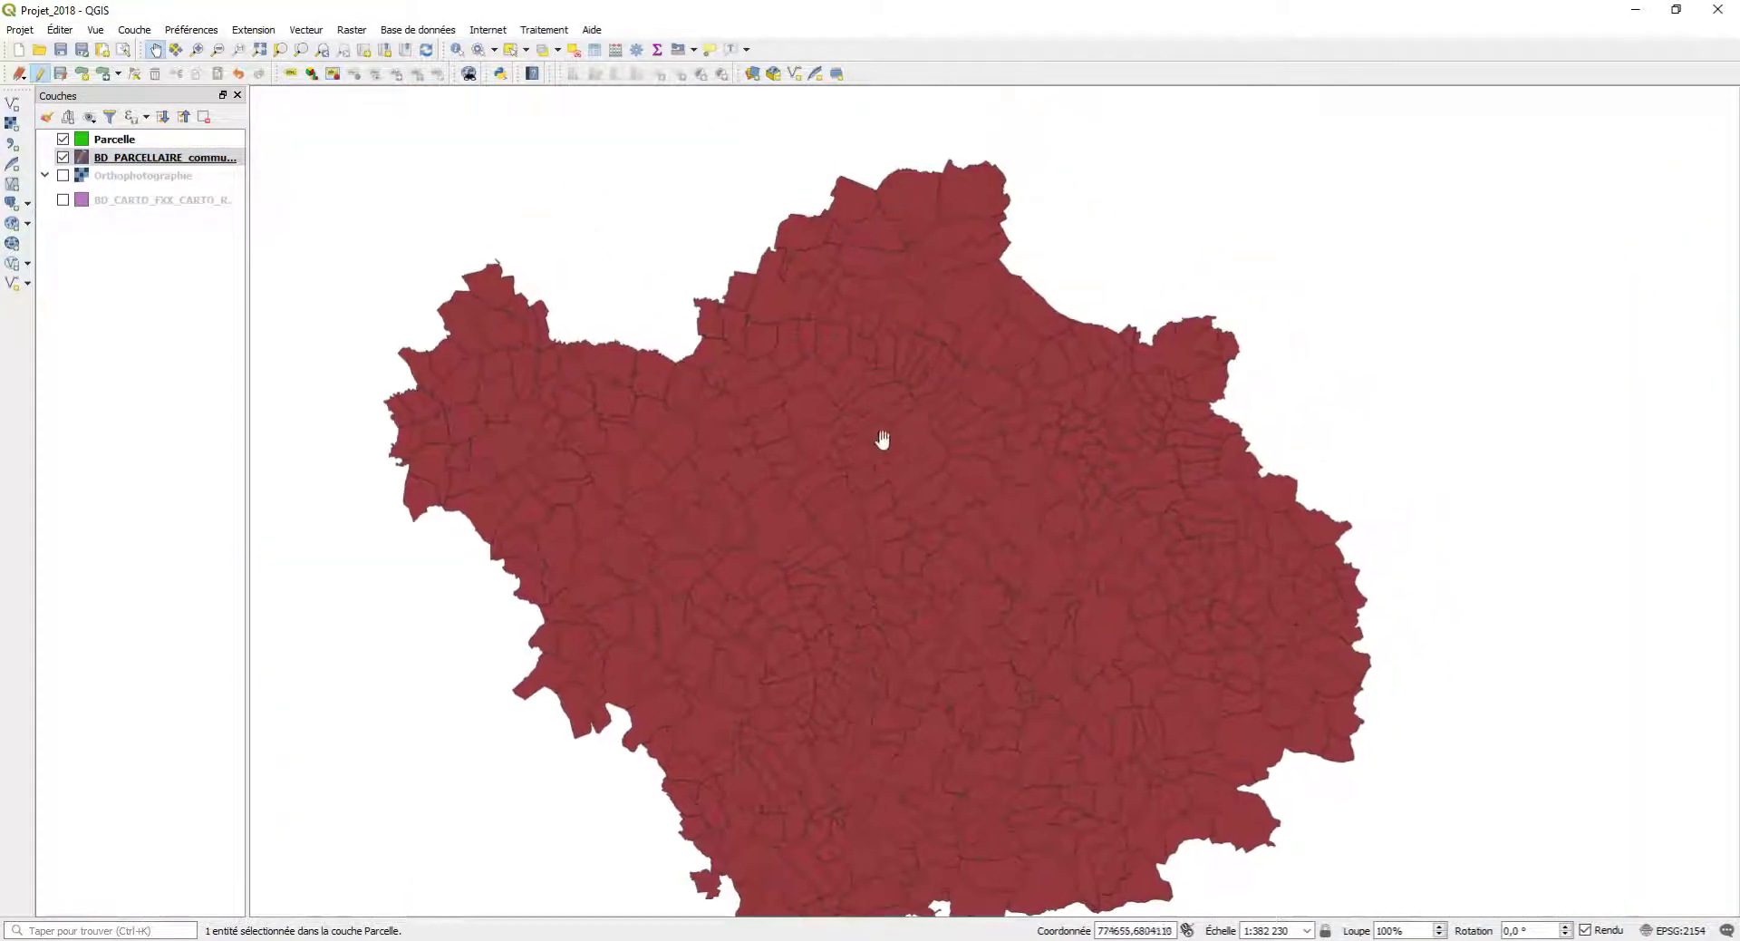
pyautogui.click(1029, 902)
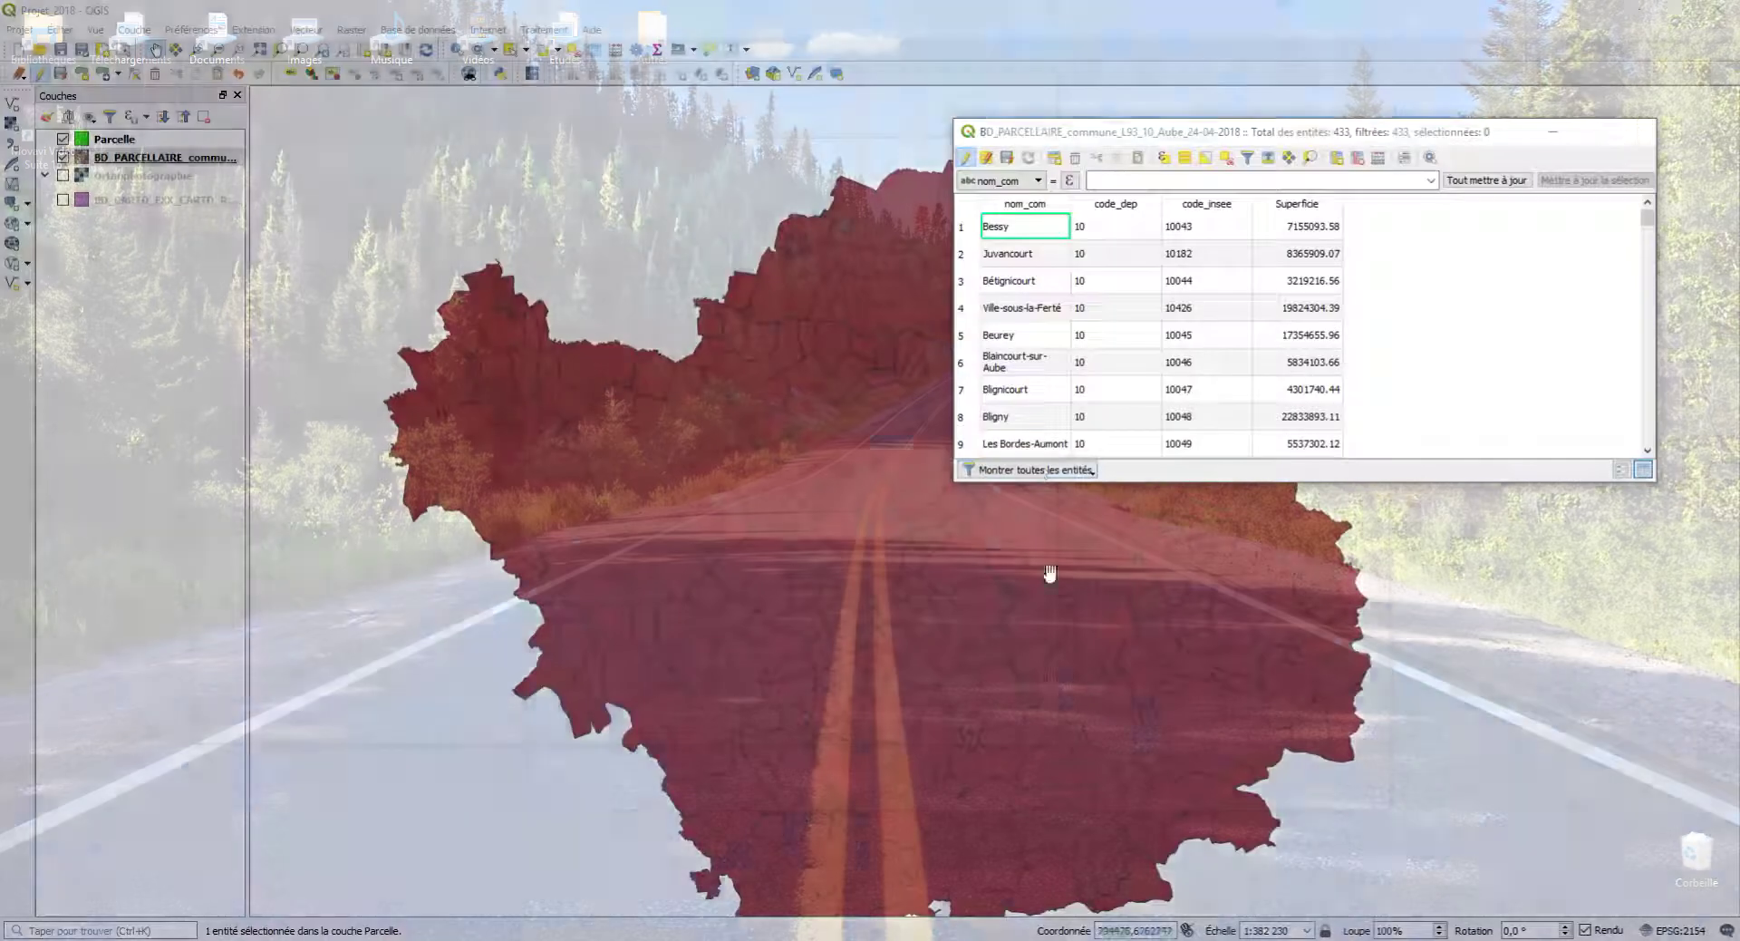
pyautogui.click(1299, 205)
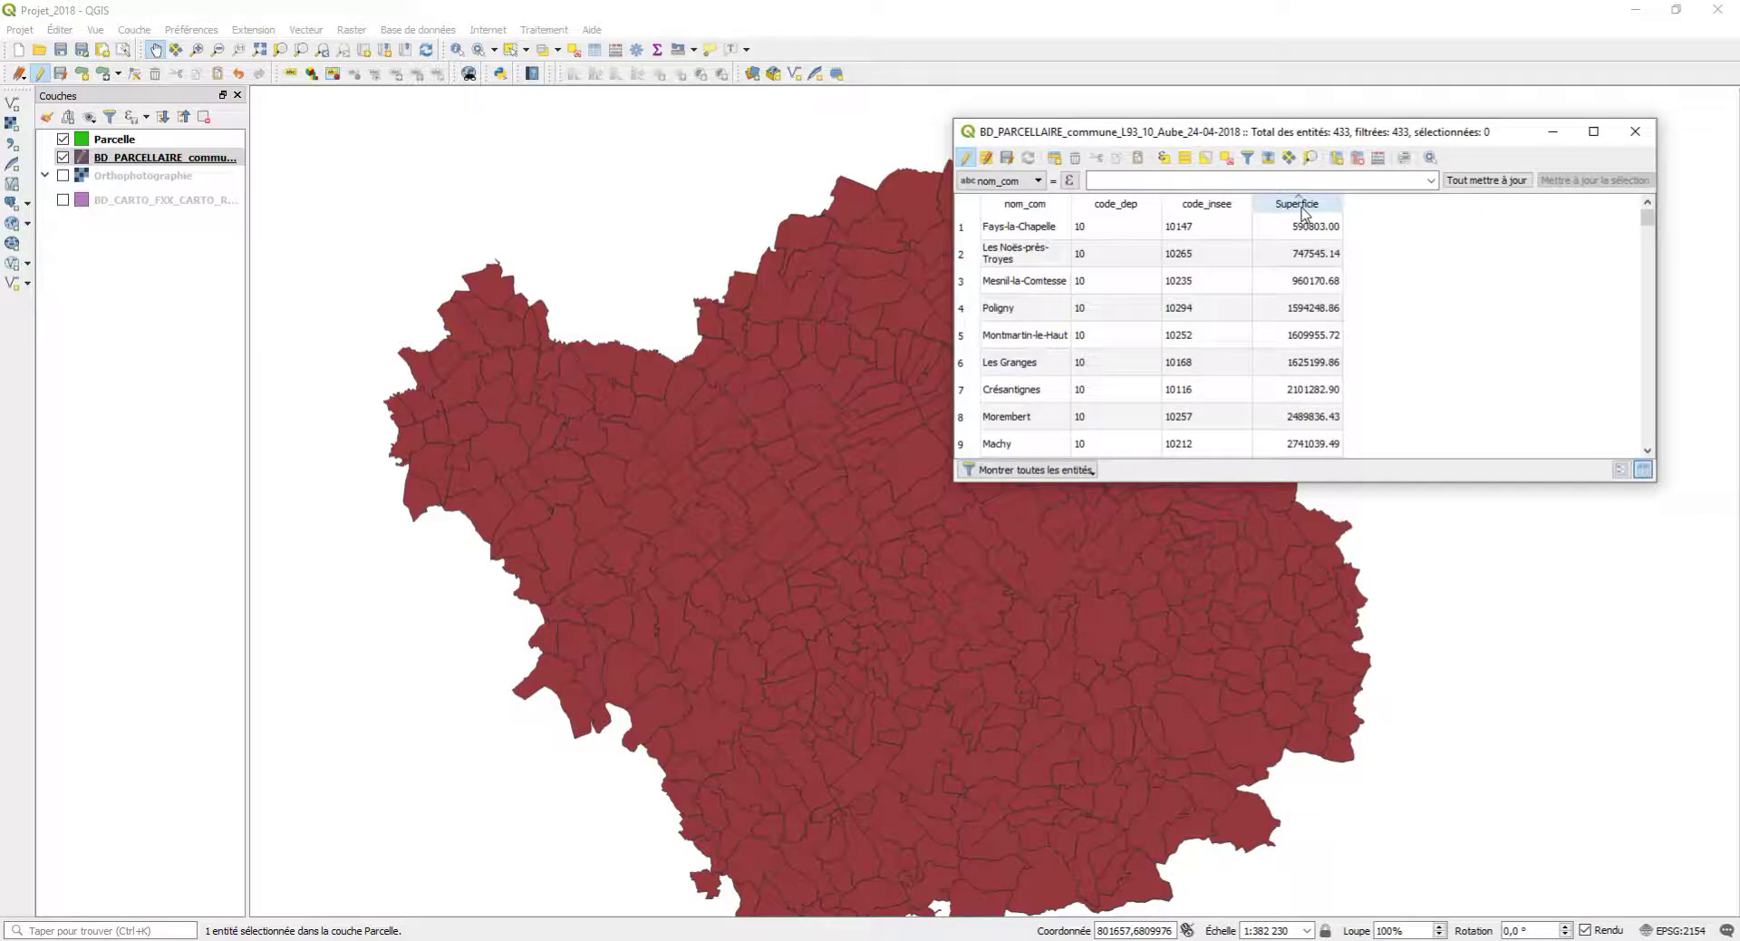
pyautogui.moveTo(1648, 219); pyautogui.dragTo(1650, 444)
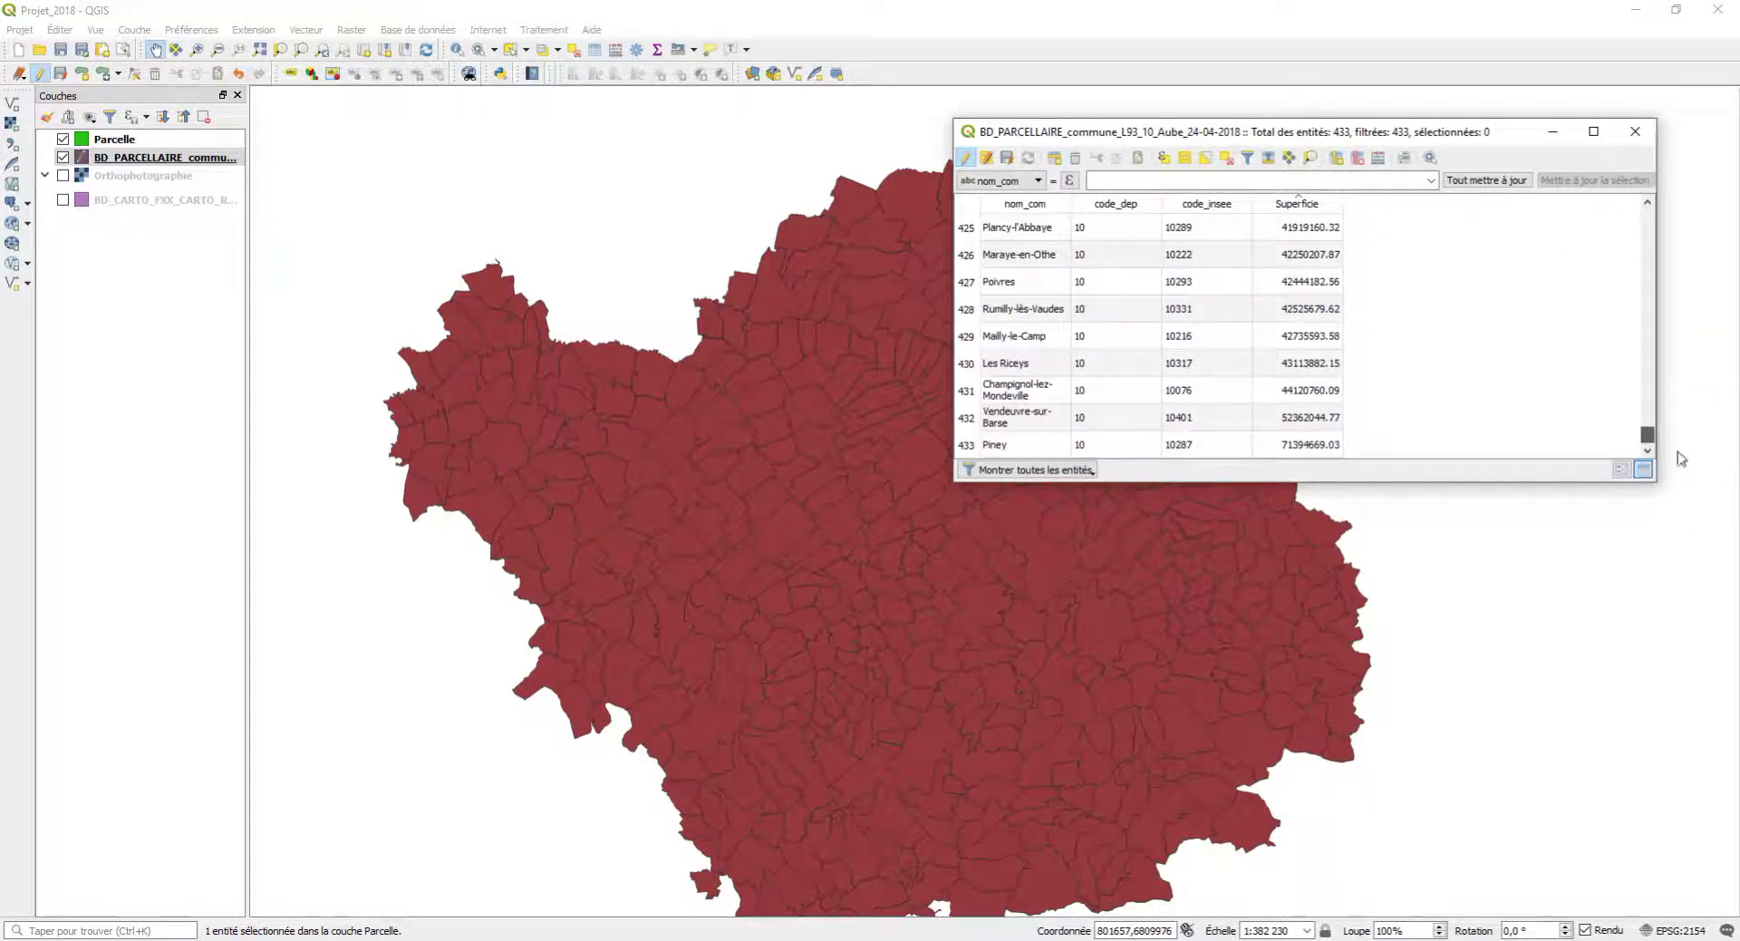
pyautogui.doubleClick(993, 444)
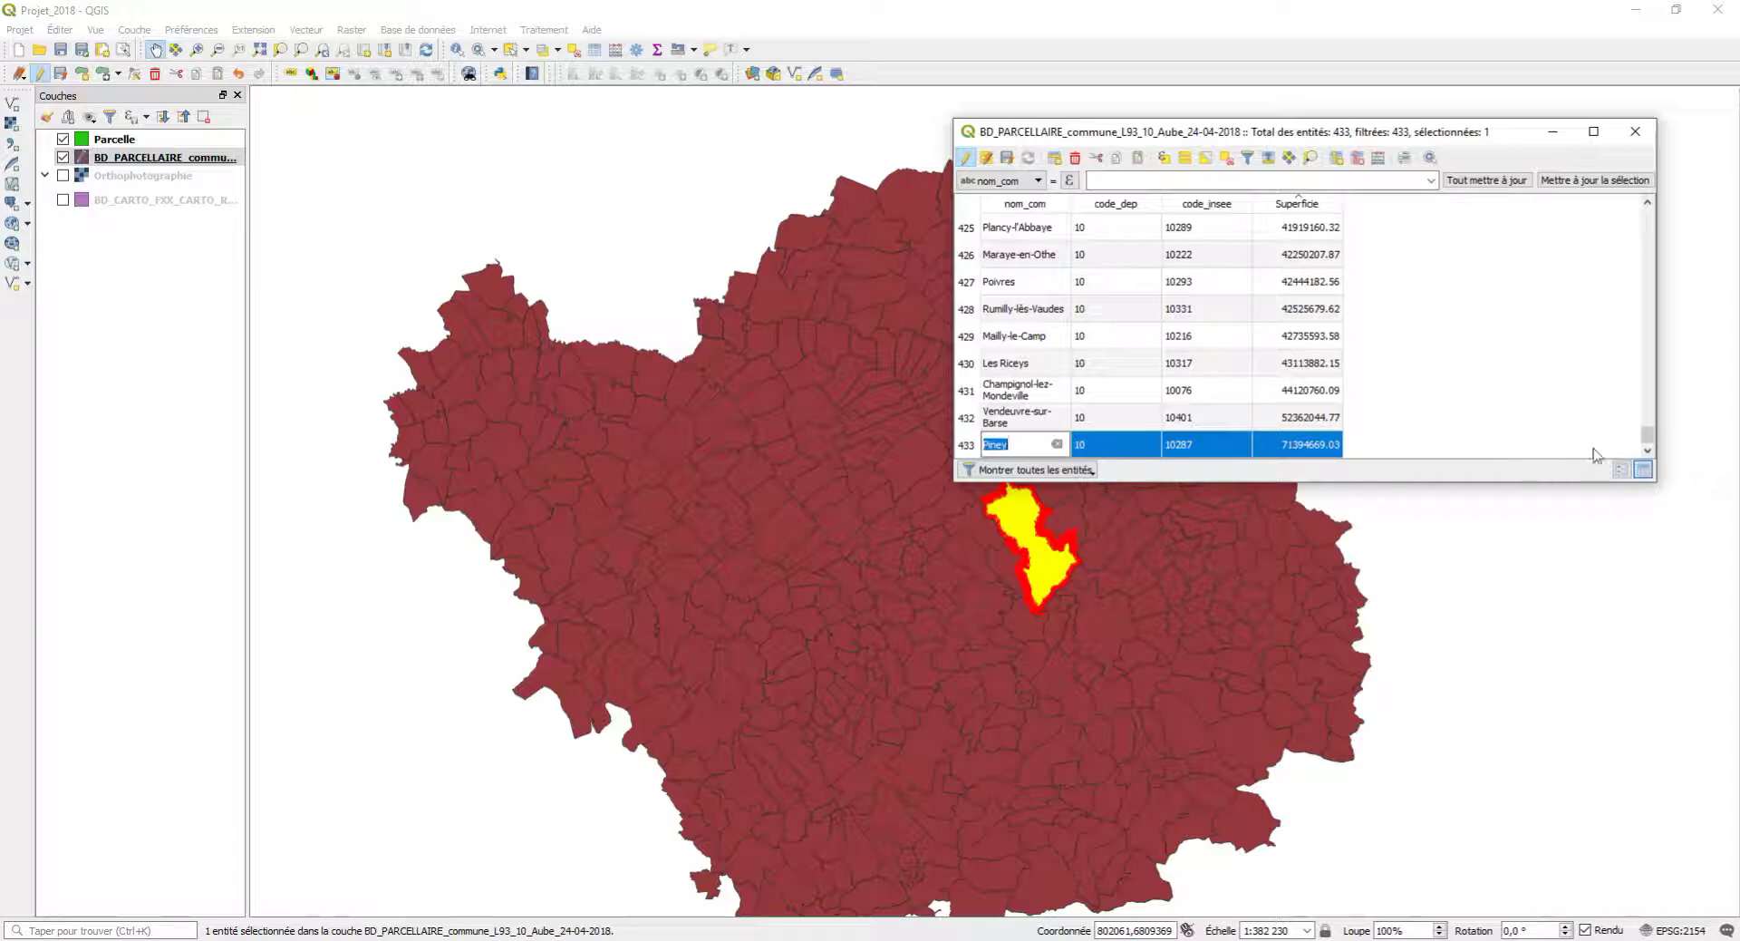
# Step: Select the commune with the smallest Superficie in the sorted table and reposition the table window to see the commune on the map
pyautogui.moveTo(1649, 438); pyautogui.dragTo(1651, 213)
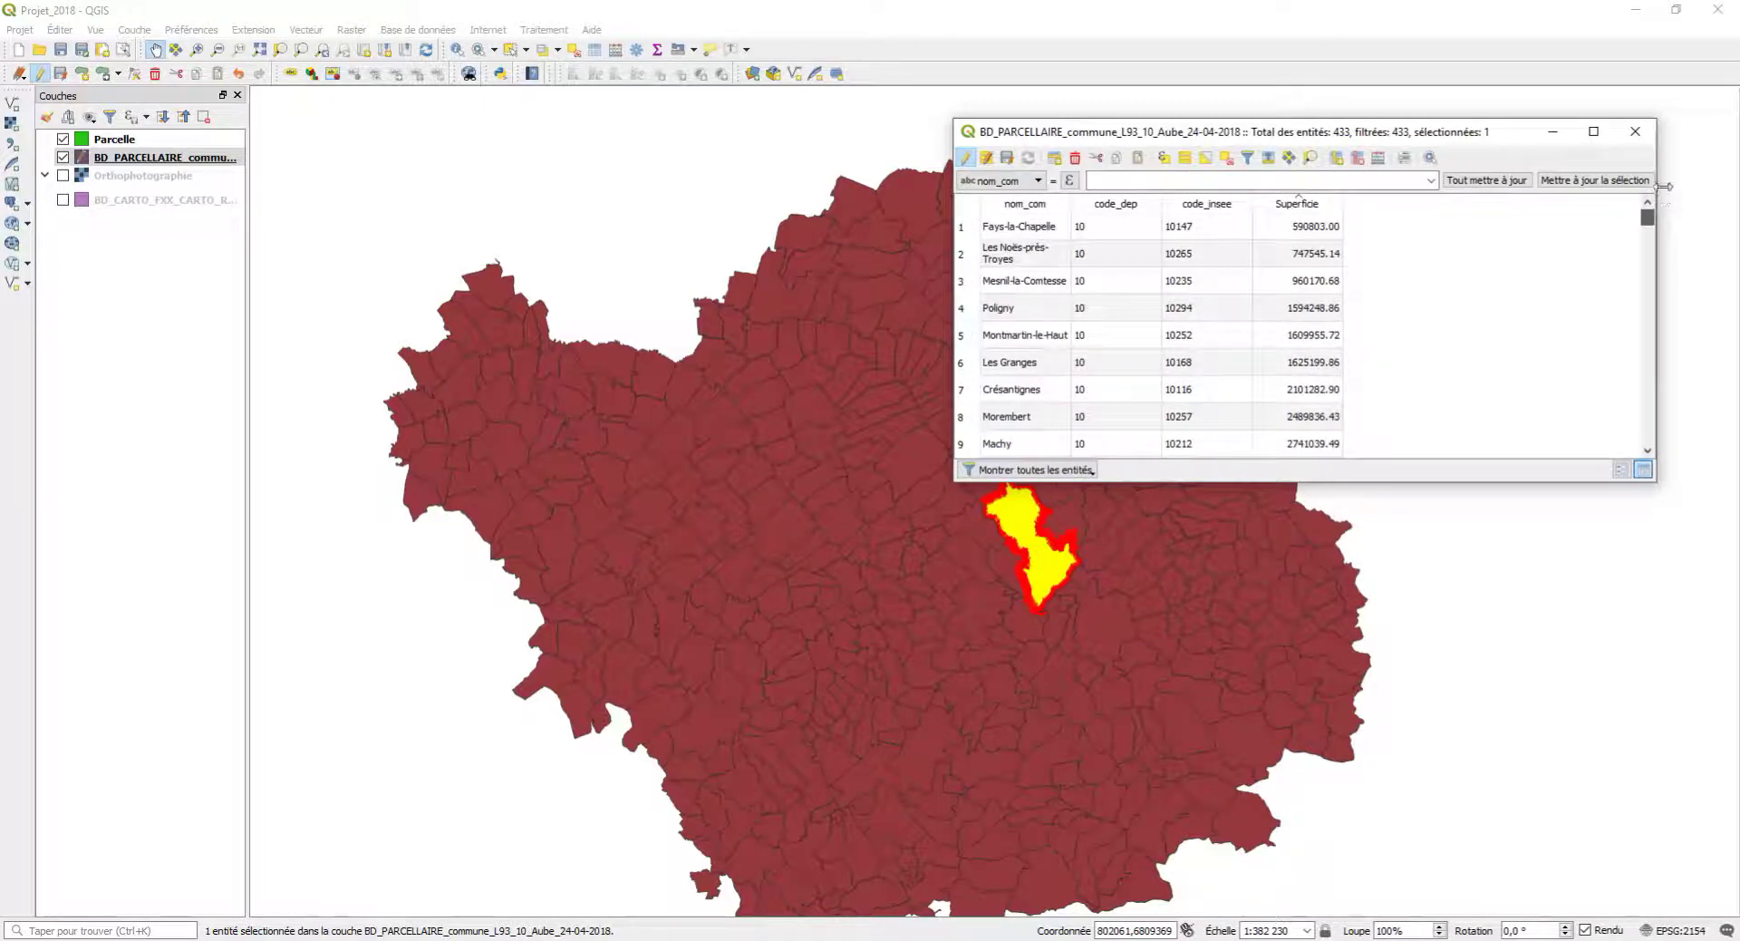
pyautogui.click(964, 226)
pyautogui.click(964, 228)
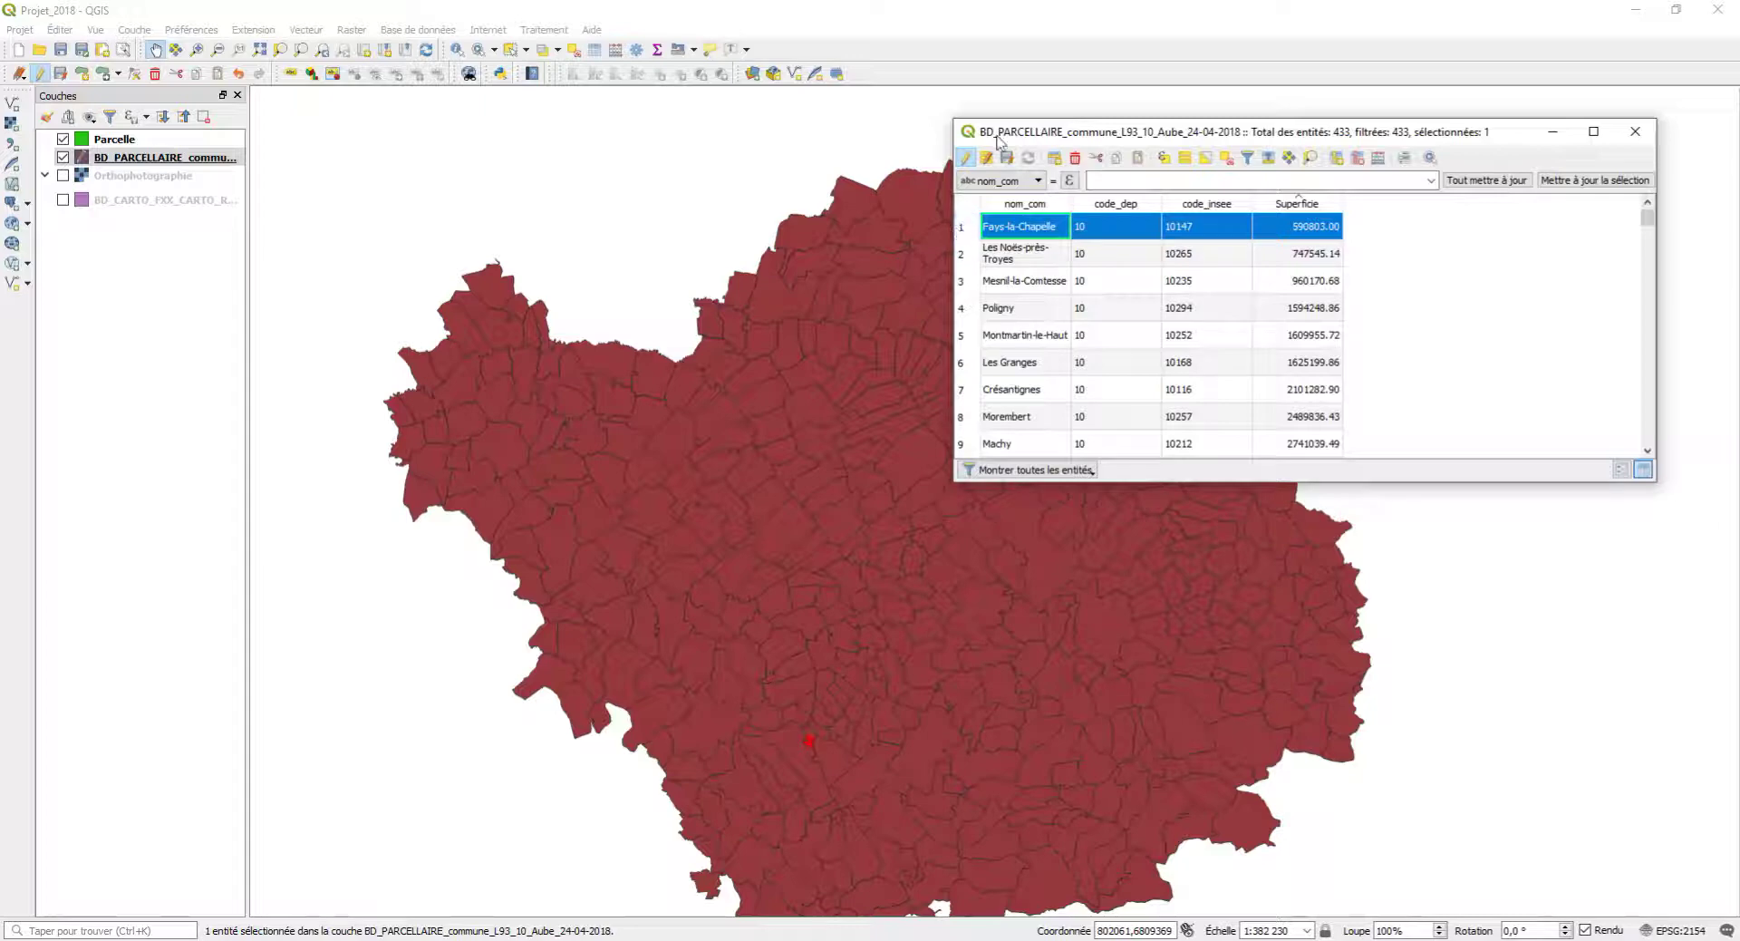
pyautogui.moveTo(1001, 119); pyautogui.dragTo(1105, 337)
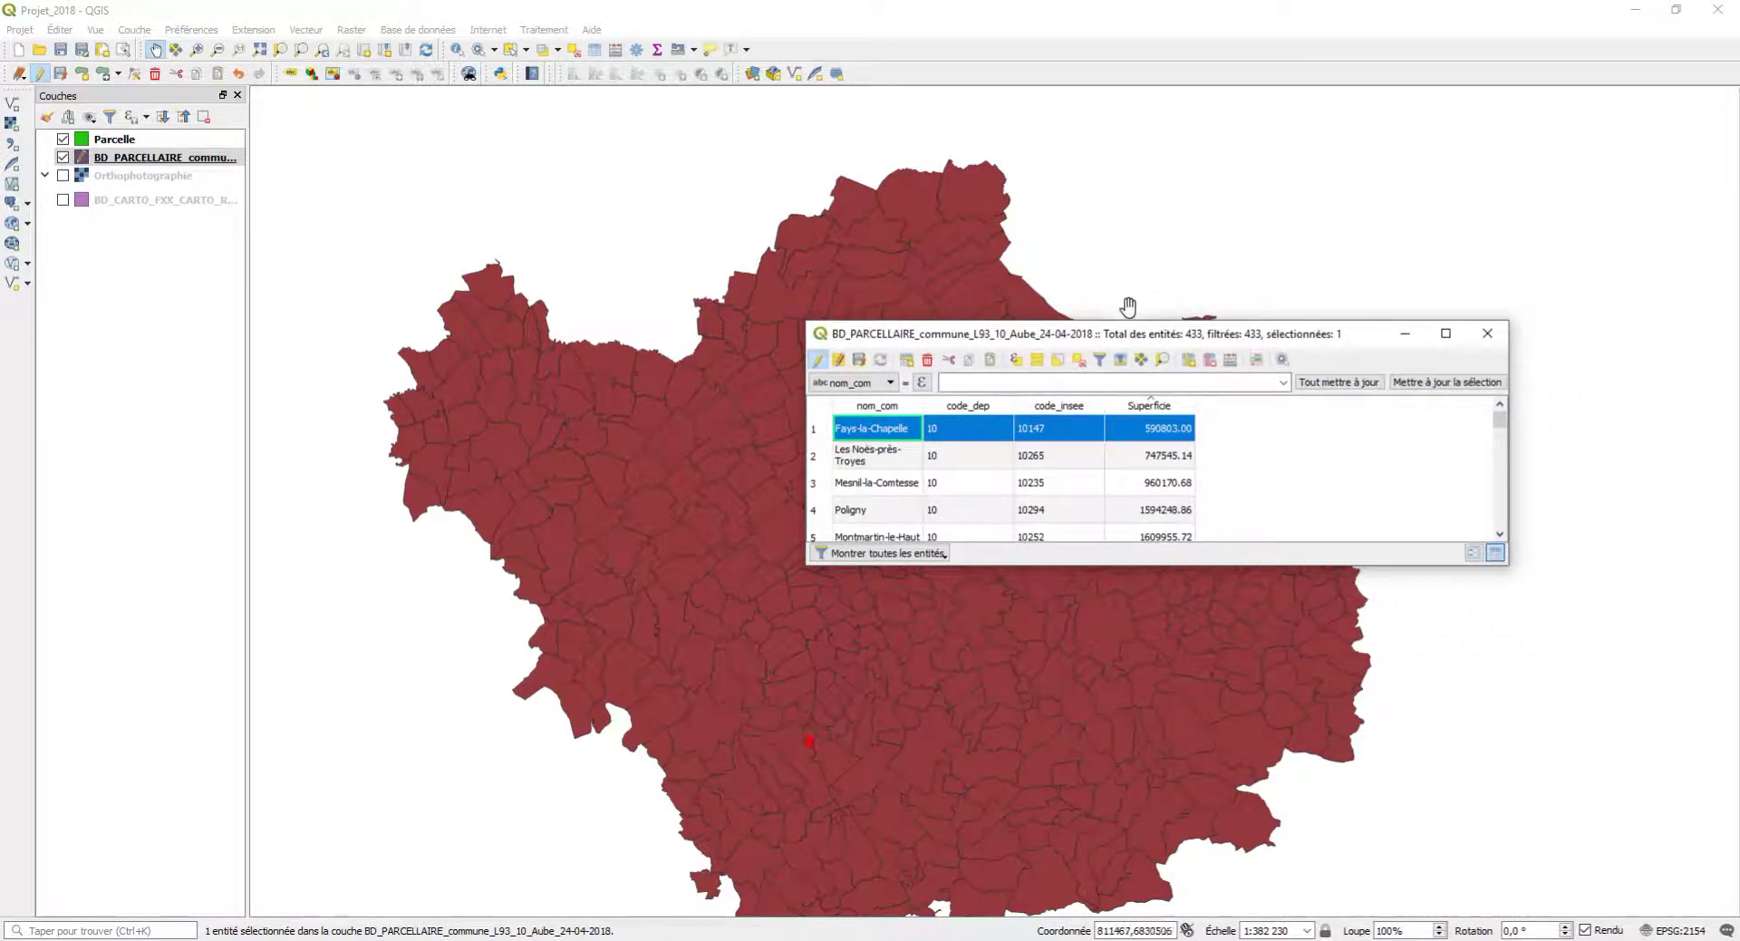
pyautogui.moveTo(1123, 321); pyautogui.dragTo(1095, 194)
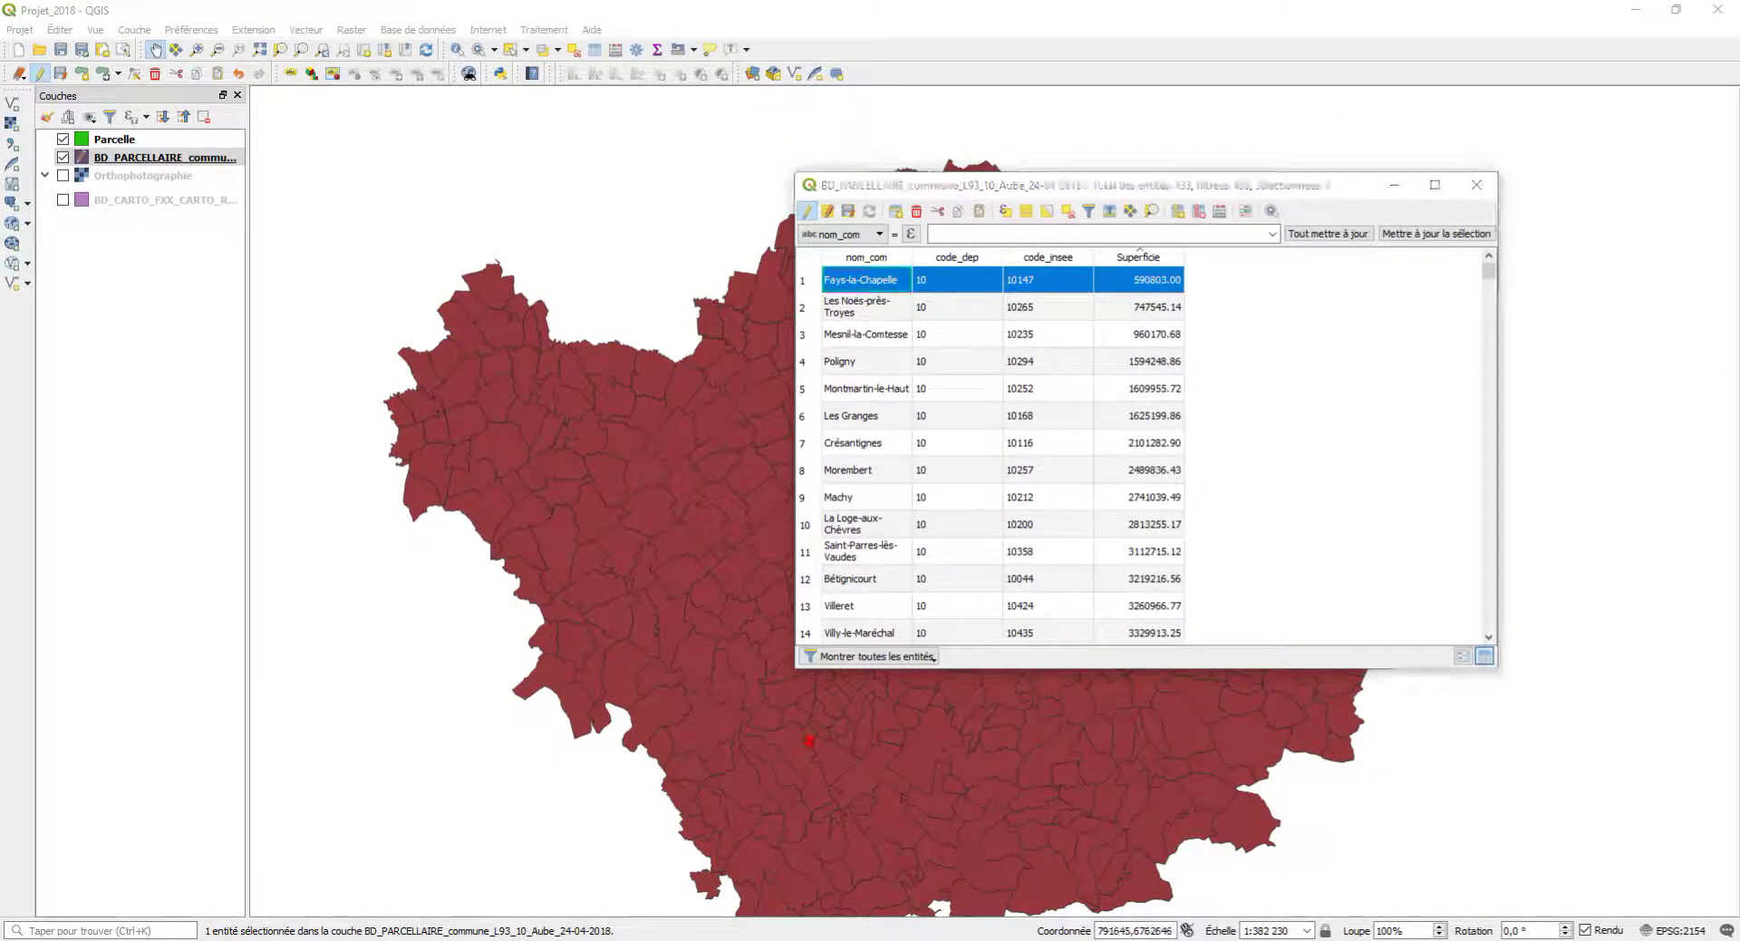
pyautogui.moveTo(1013, 917)
pyautogui.moveTo(1042, 878)
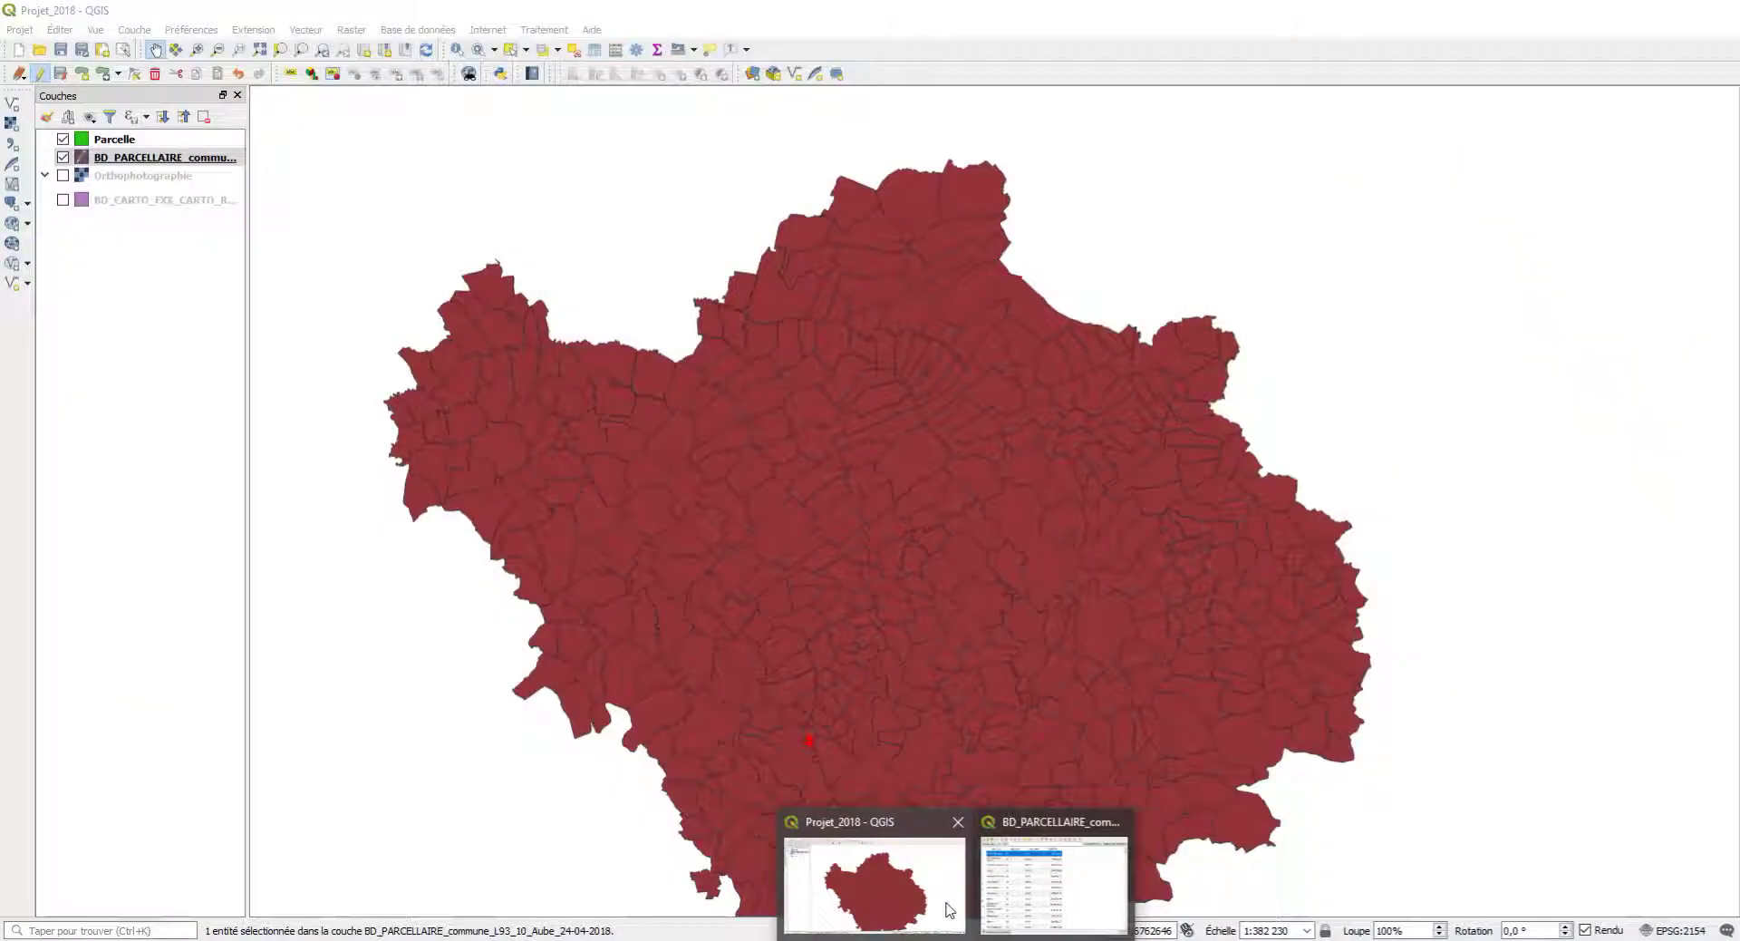